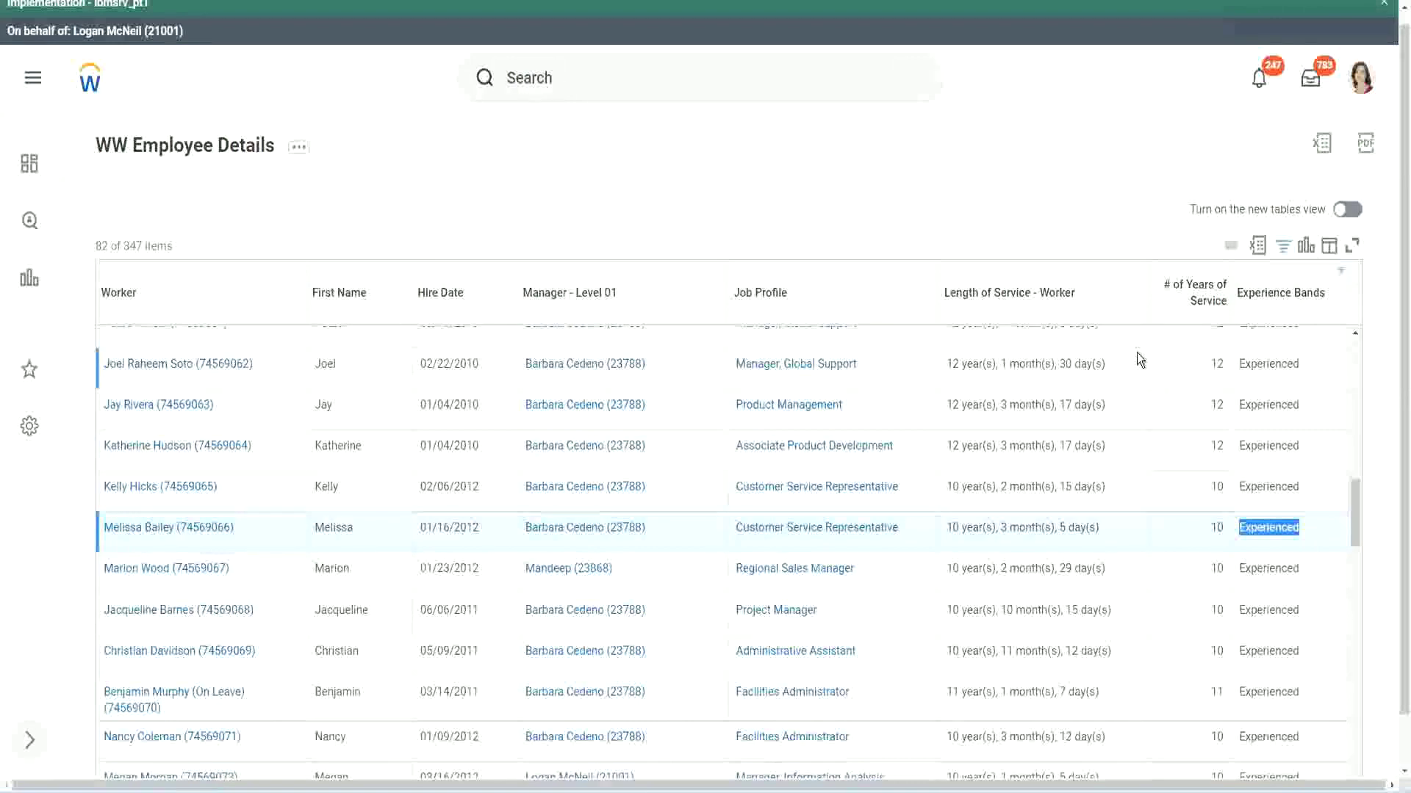
Compare the first worker's 12 years, 1 month, 30 days of service with its Experienced band
double_click(1262, 363)
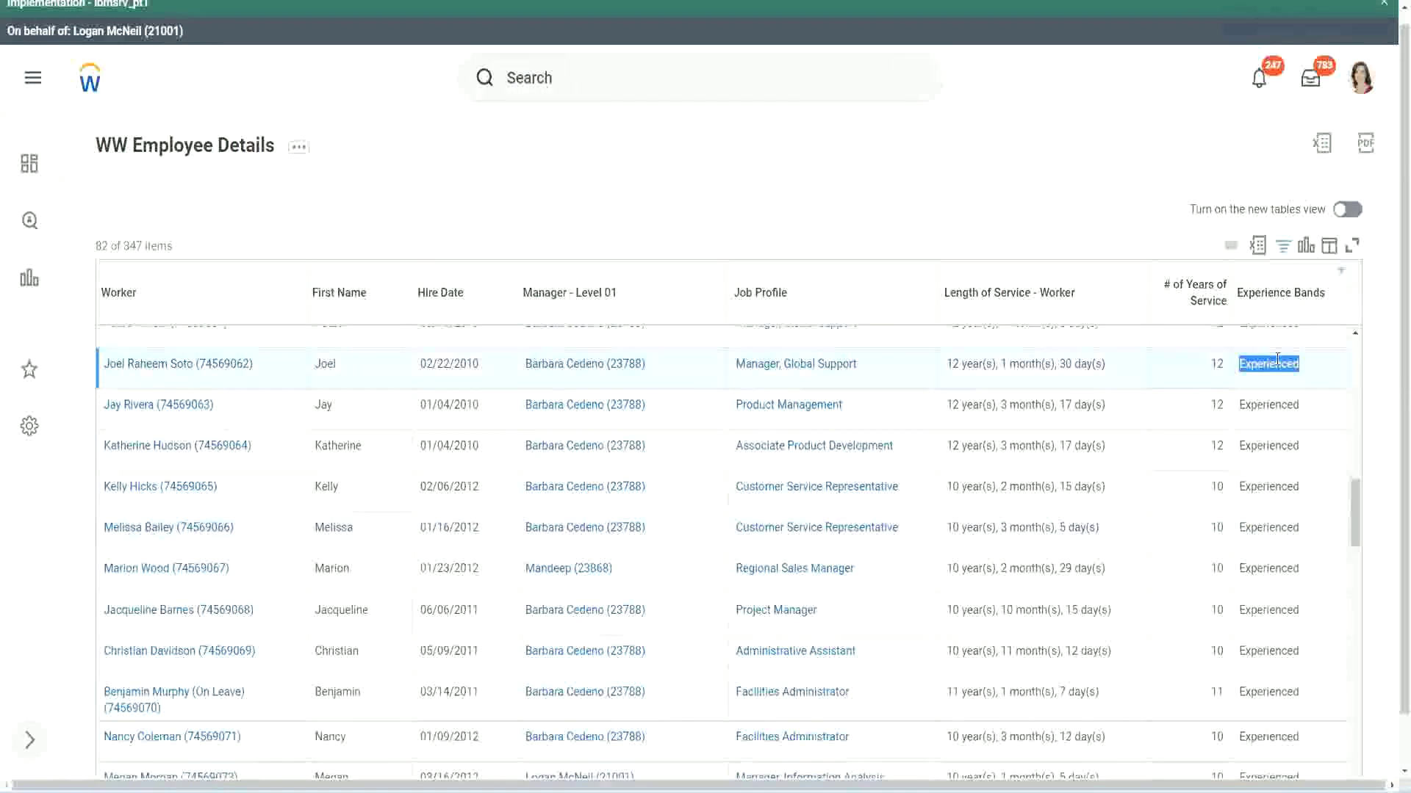
click(1235, 350)
drag(945, 365, 952, 364)
click(999, 362)
drag(947, 365, 1023, 363)
double_click(1069, 363)
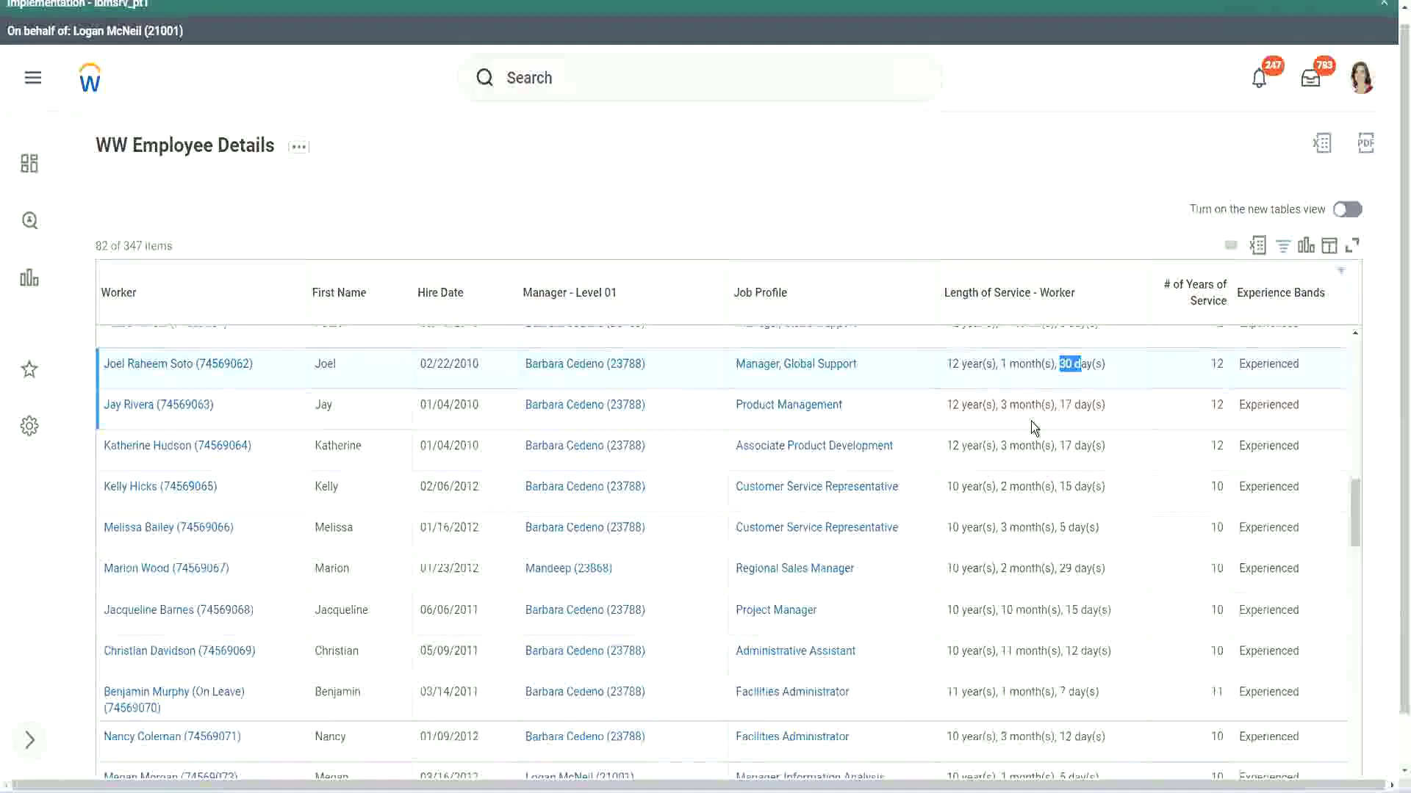
double_click(1222, 365)
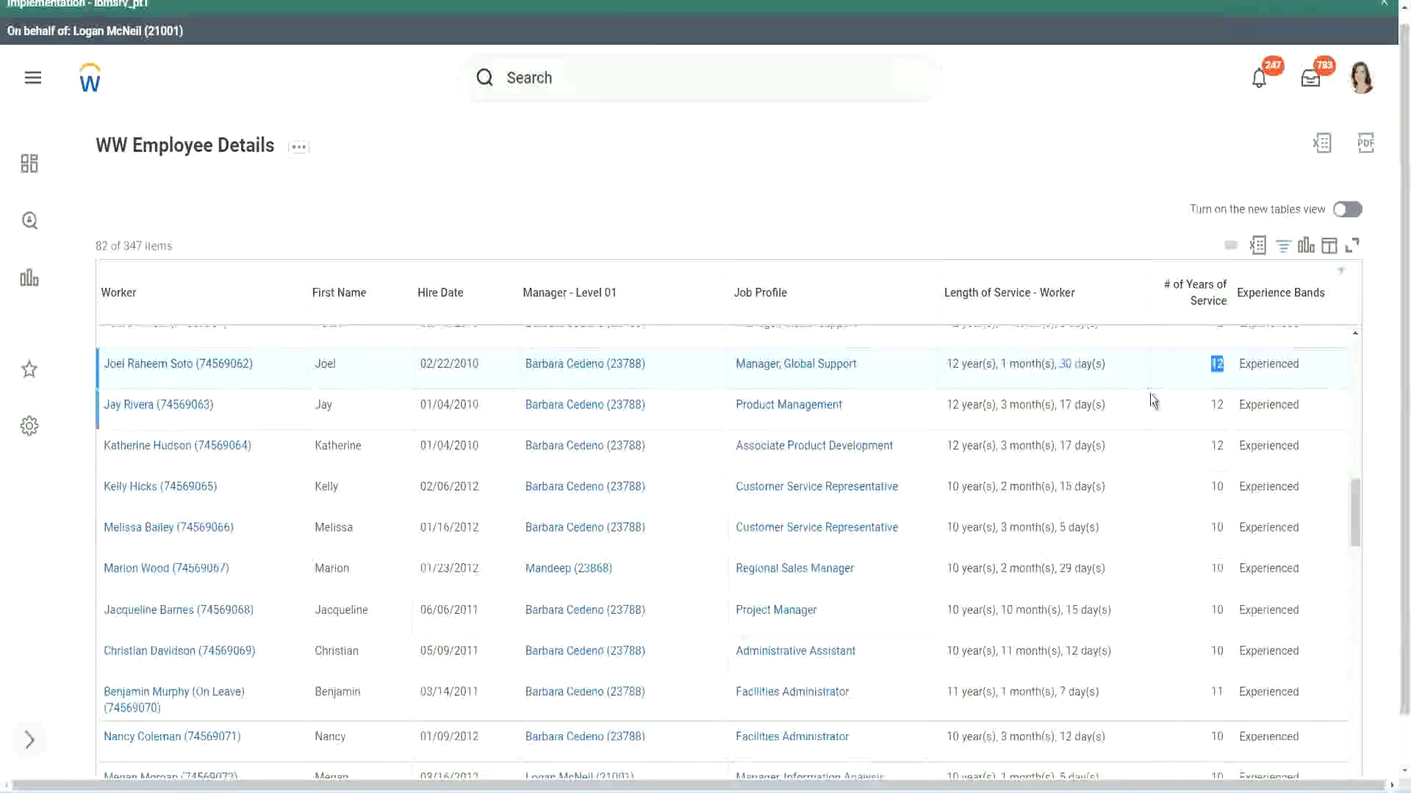
Check the Administrative Assistant's 10 years, 11 months of service against the first worker's service length
click(975, 651)
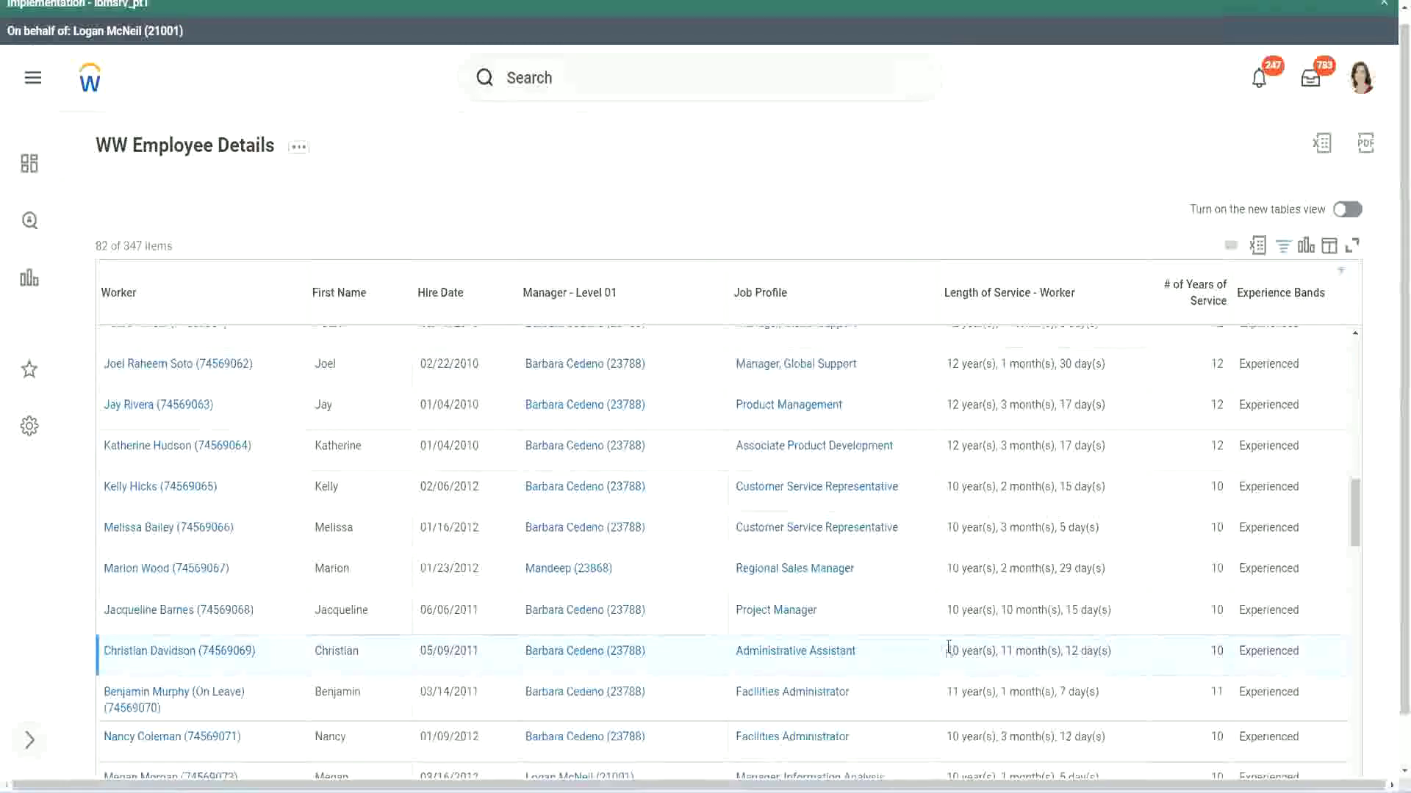
double_click(1004, 650)
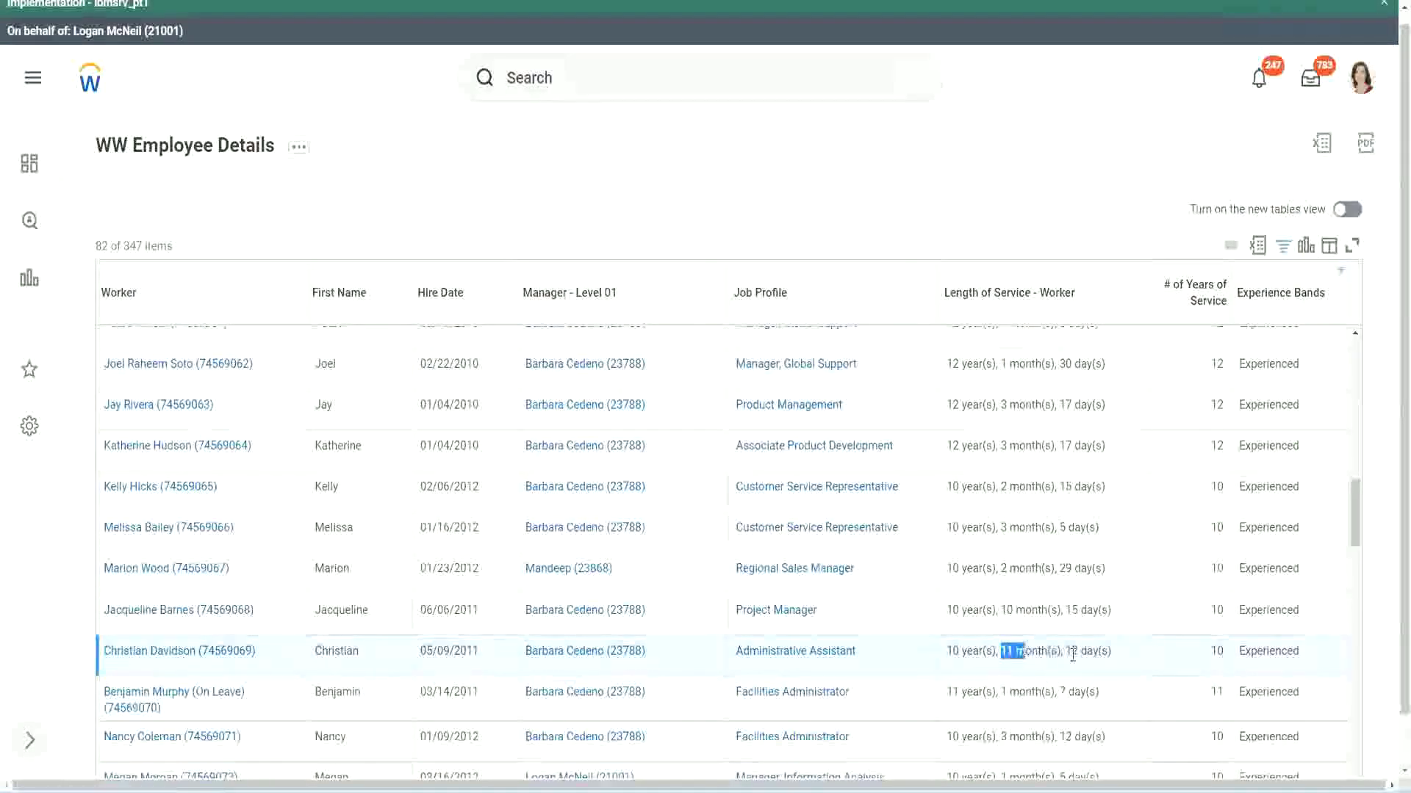
drag(1071, 651, 1095, 650)
click(1094, 650)
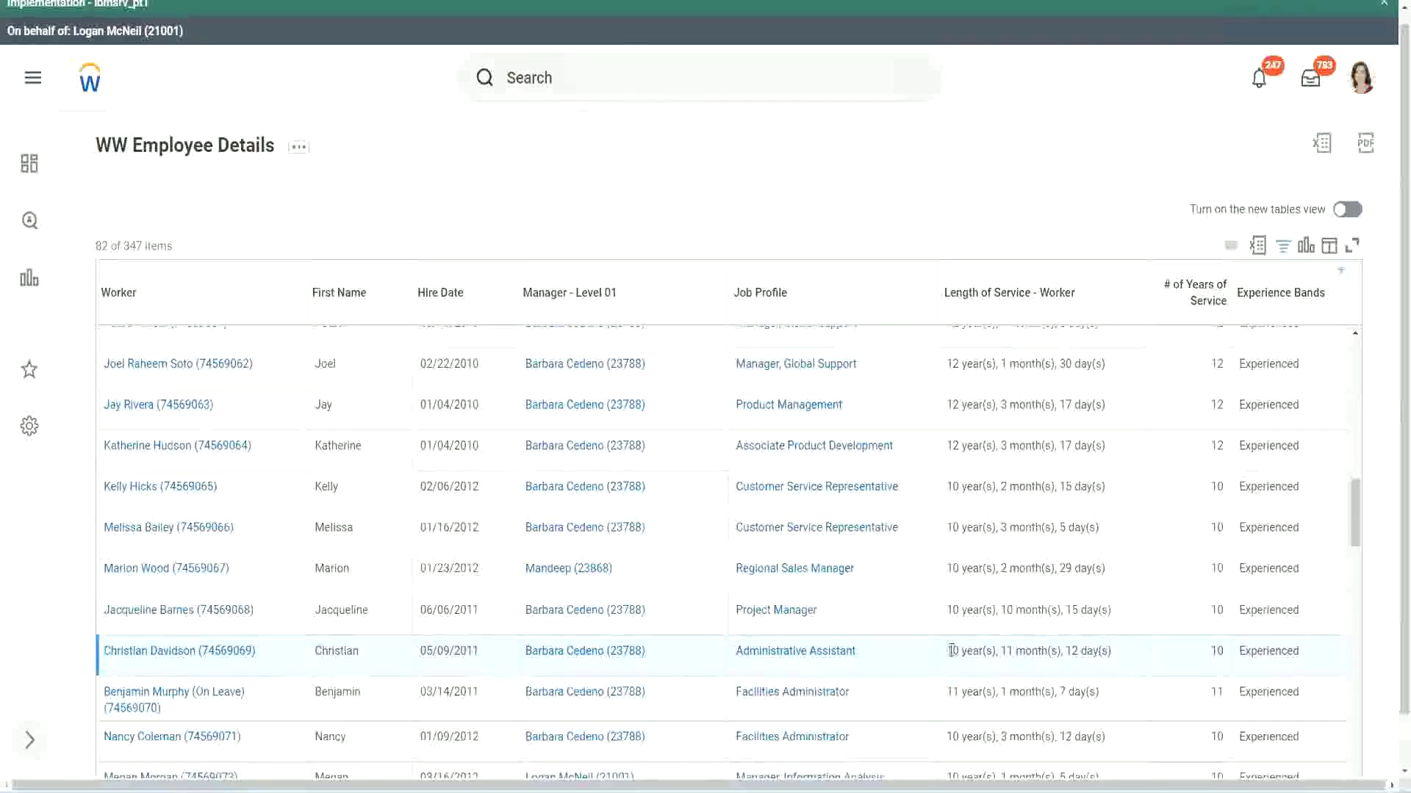
double_click(1217, 651)
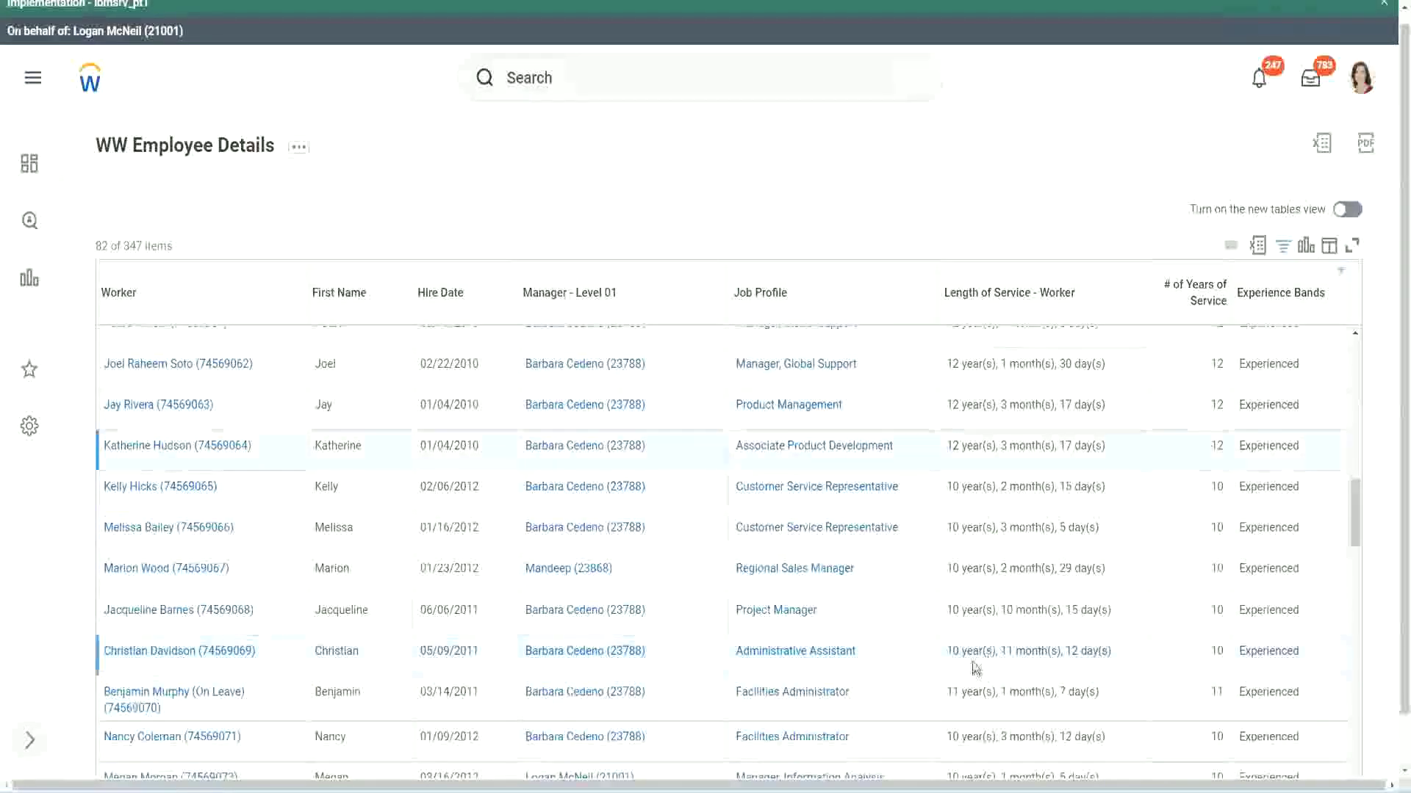
double_click(953, 650)
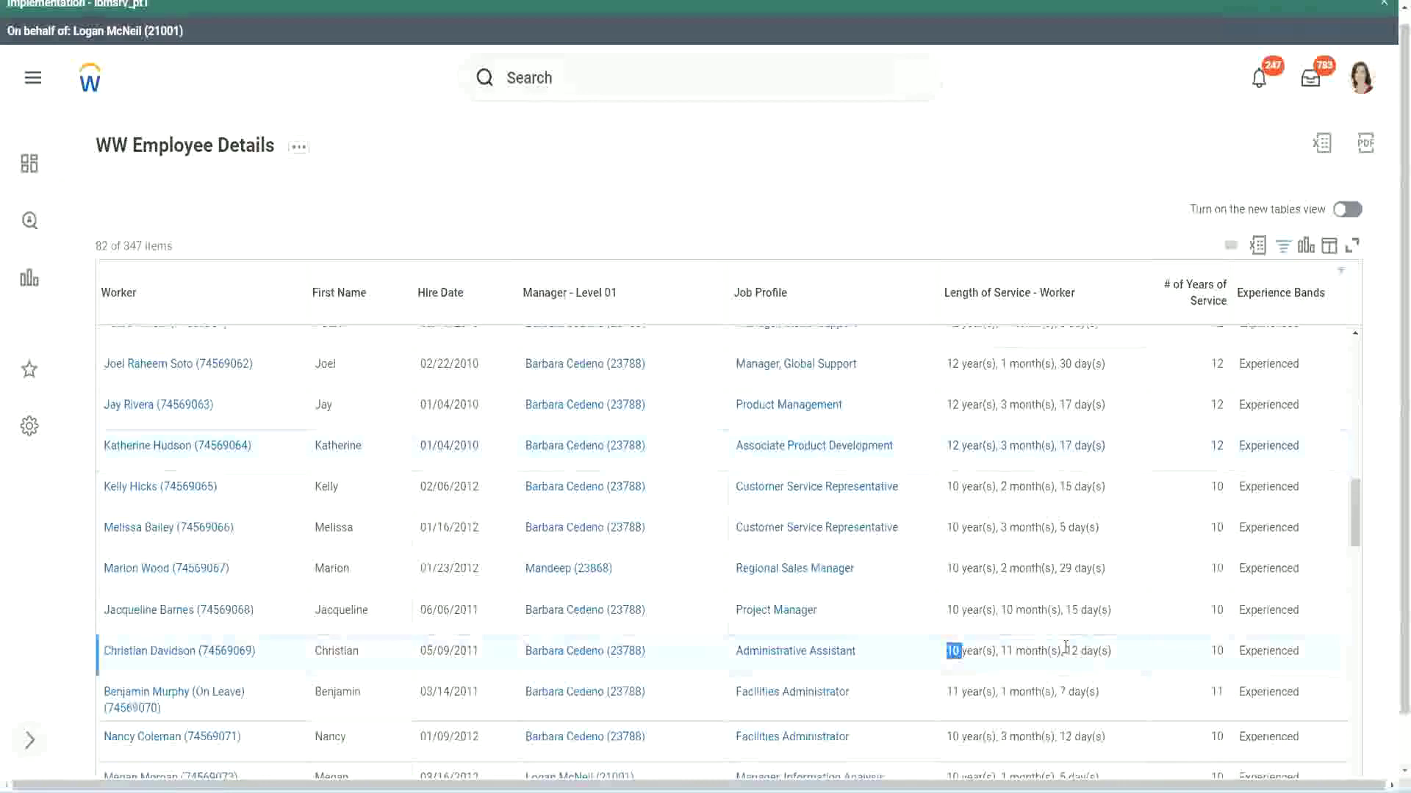
click(1066, 647)
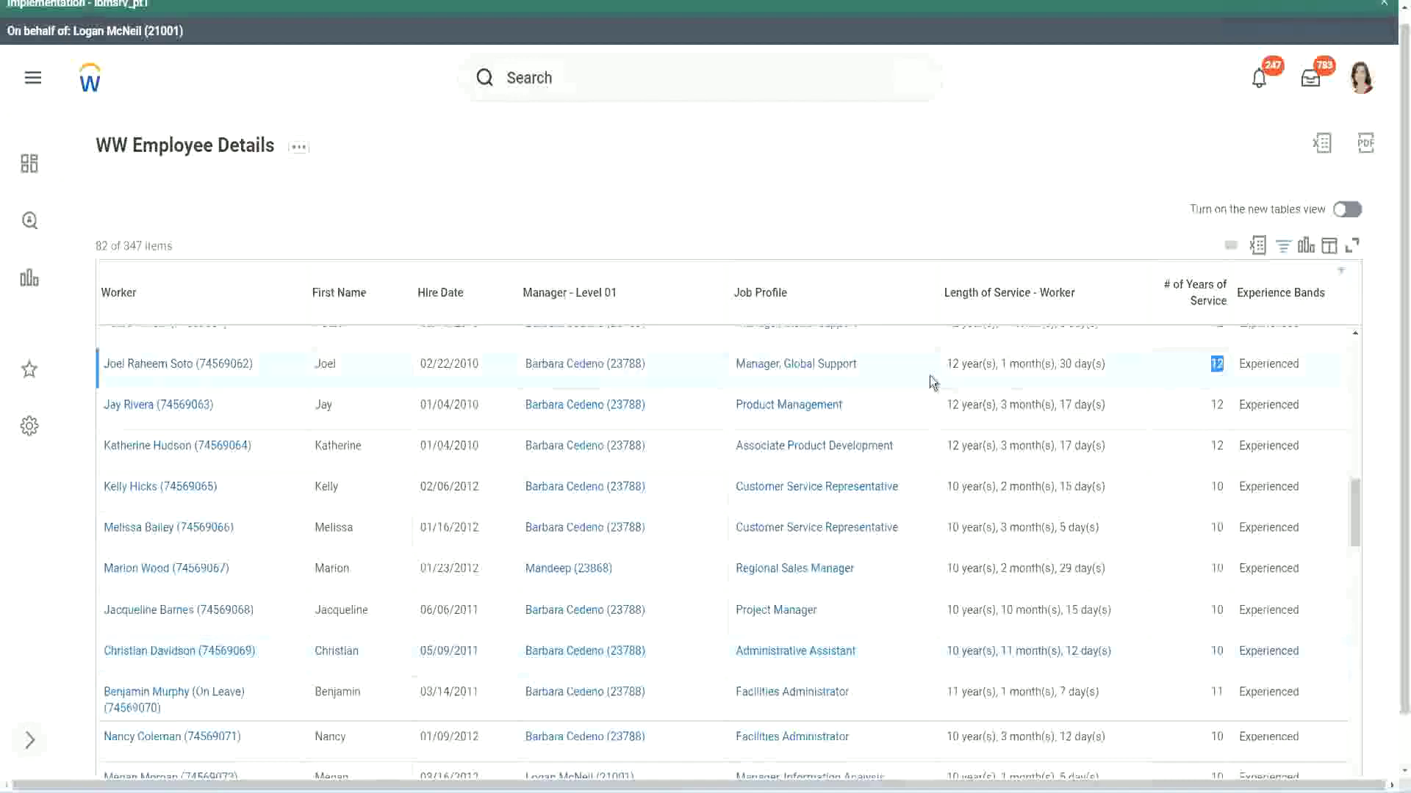
drag(947, 364, 1122, 357)
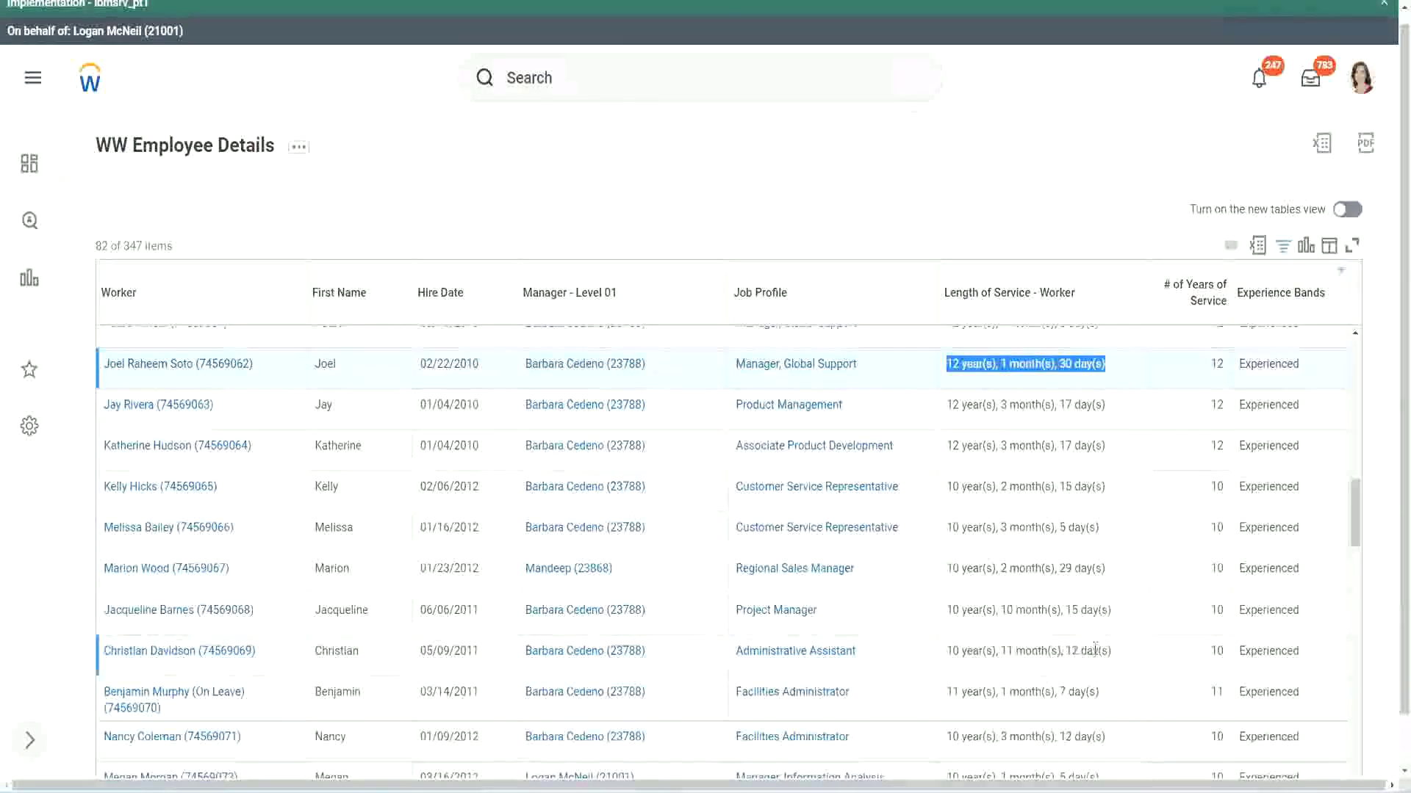
click(1132, 651)
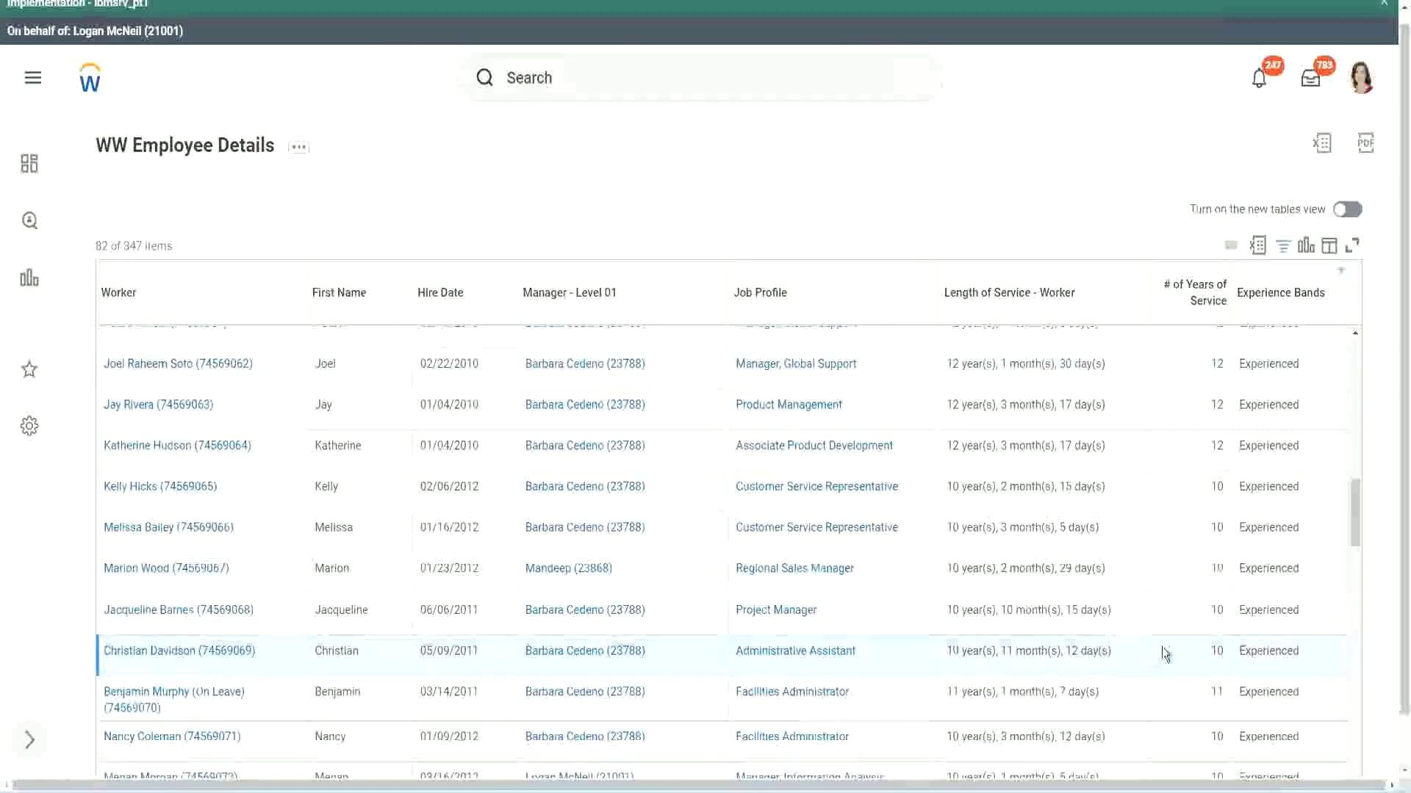
double_click(1221, 650)
click(1165, 655)
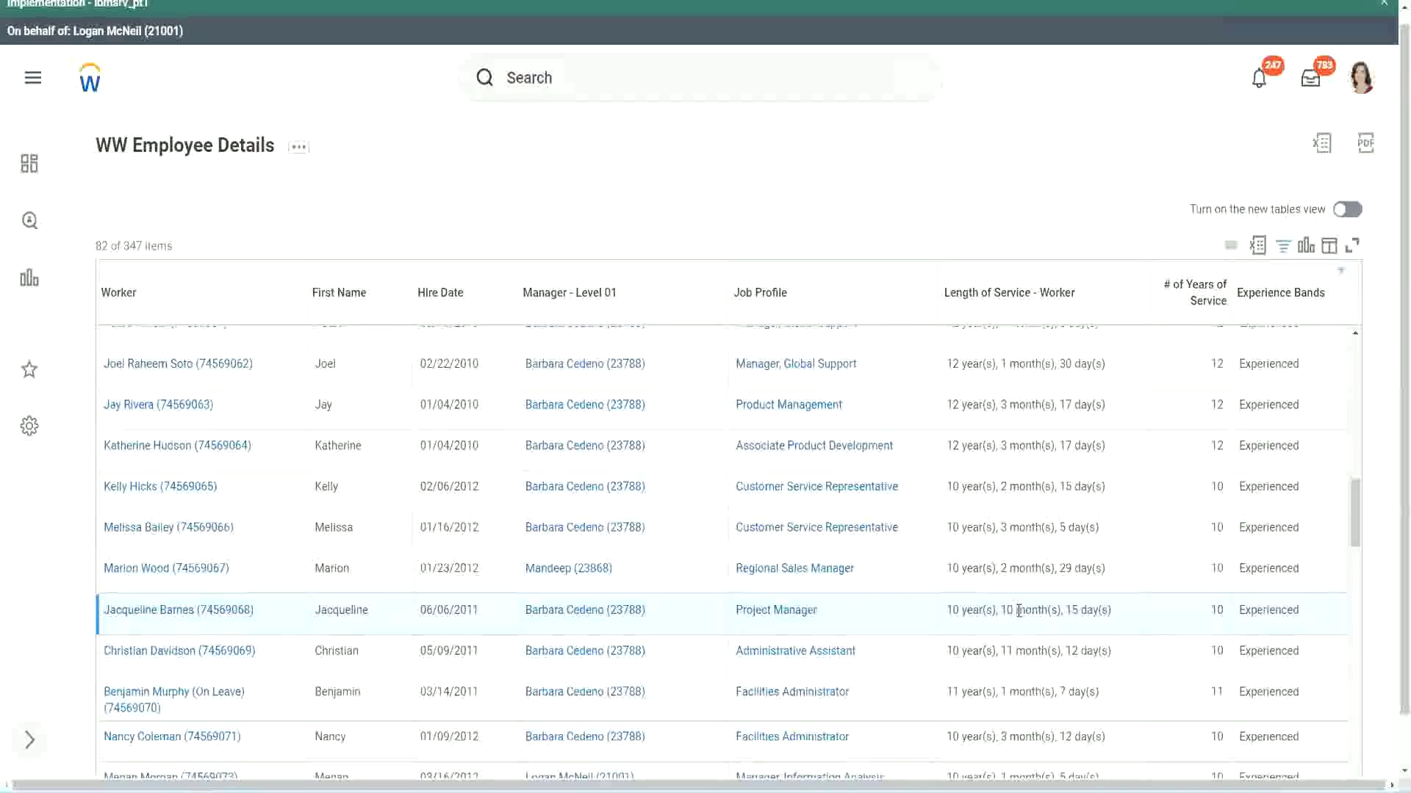
Note the Project Manager's 10 months of service, then open the Experience Bands calculated field in a new tab
double_click(1008, 610)
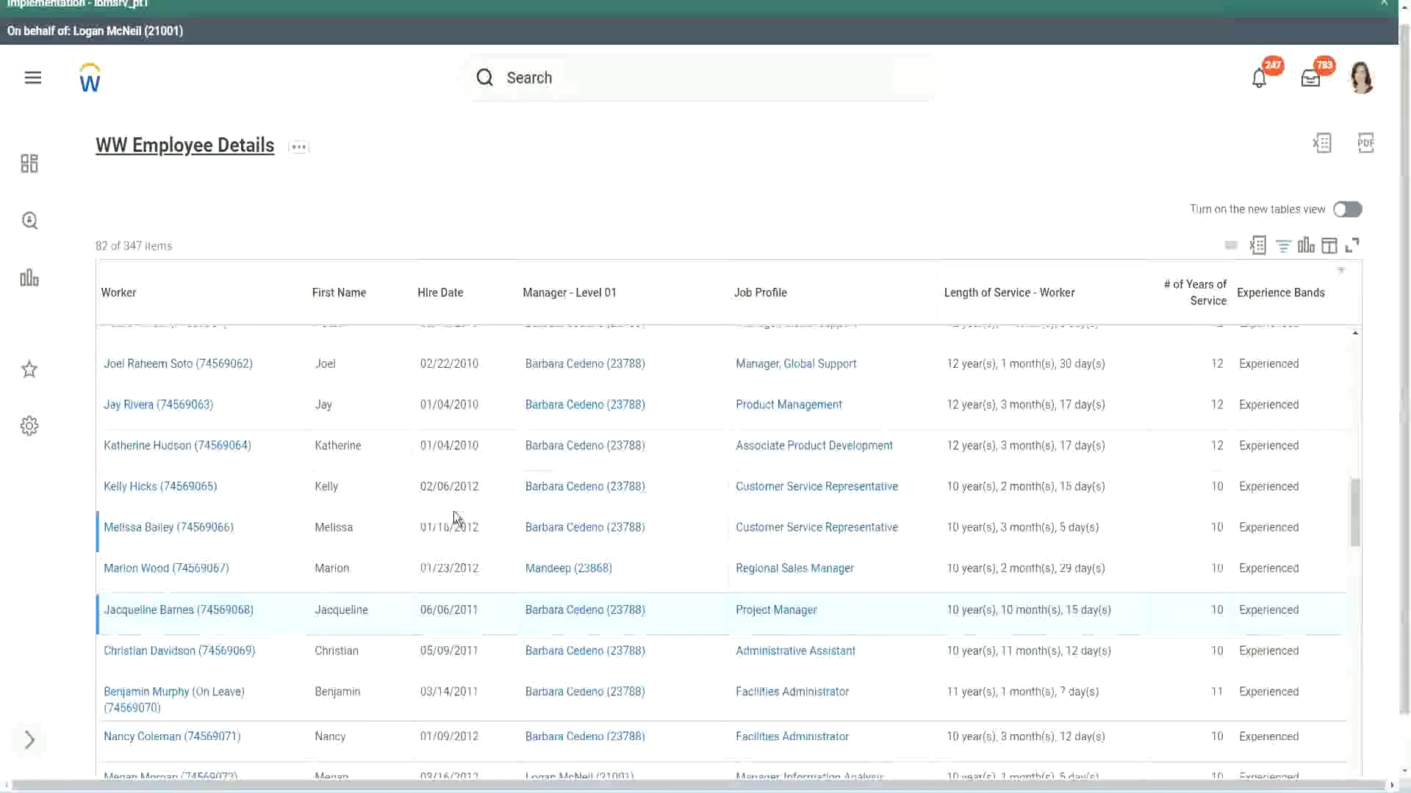
scroll(456, 551, down, 4)
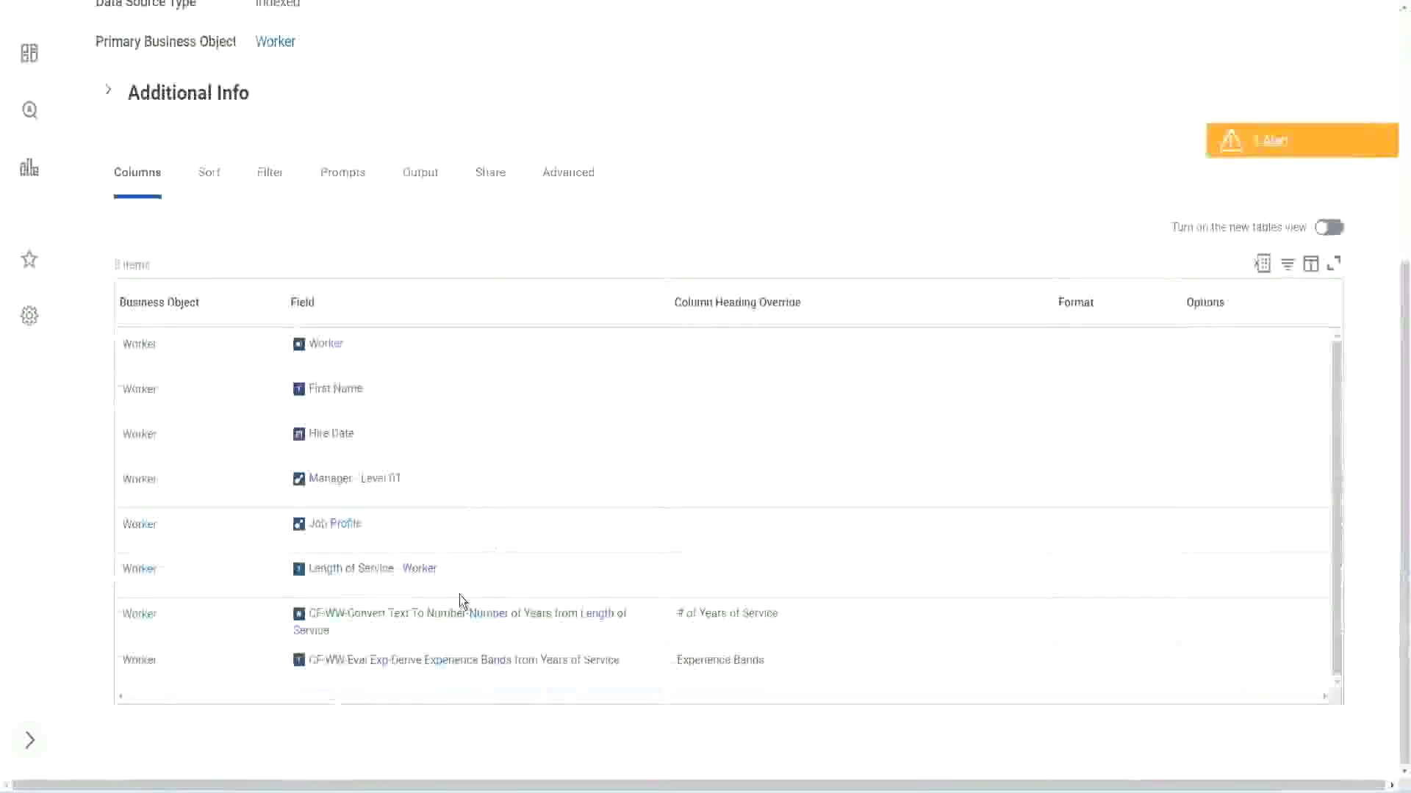
right_click(383, 669)
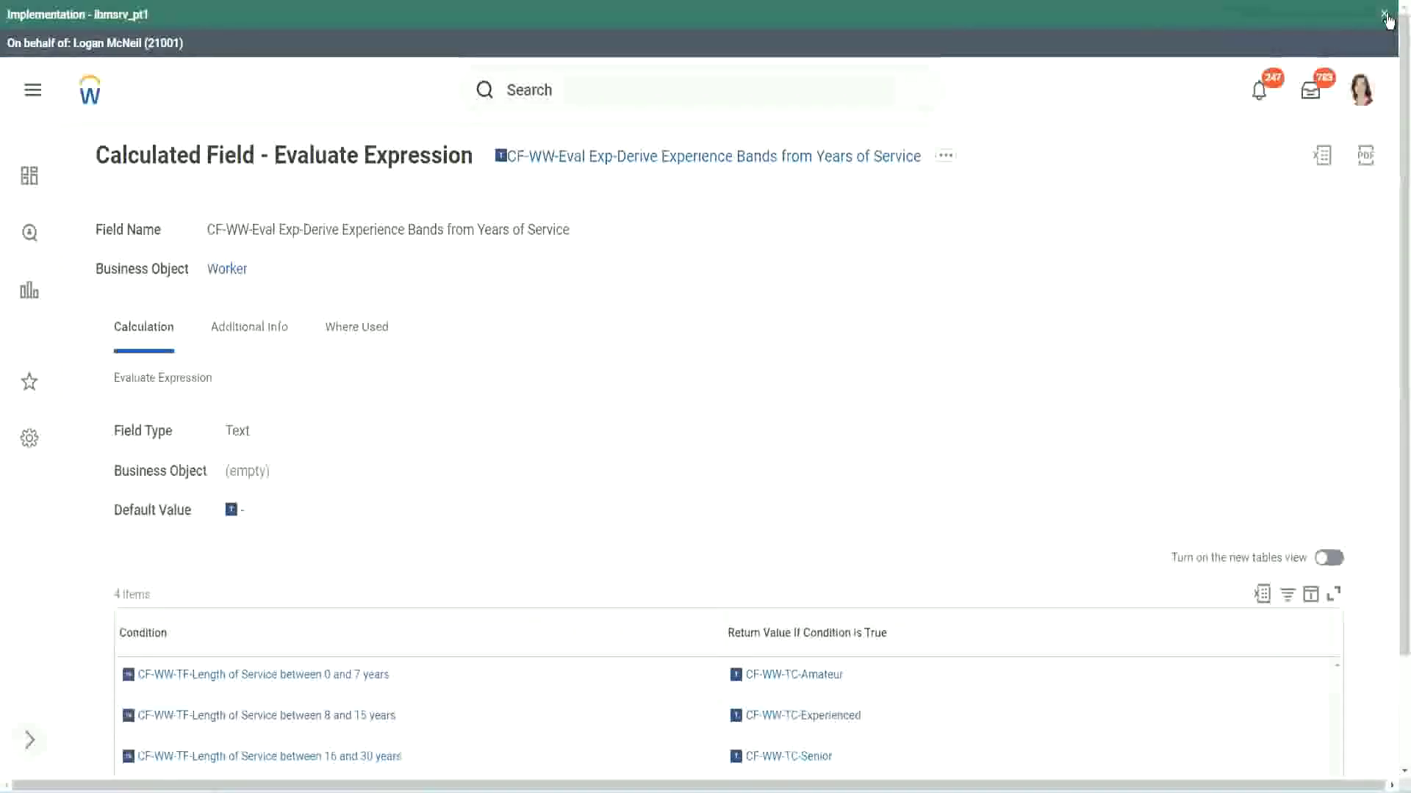
Dismiss the implementation tenant banner and check the Condition table's band conditions
click(1384, 16)
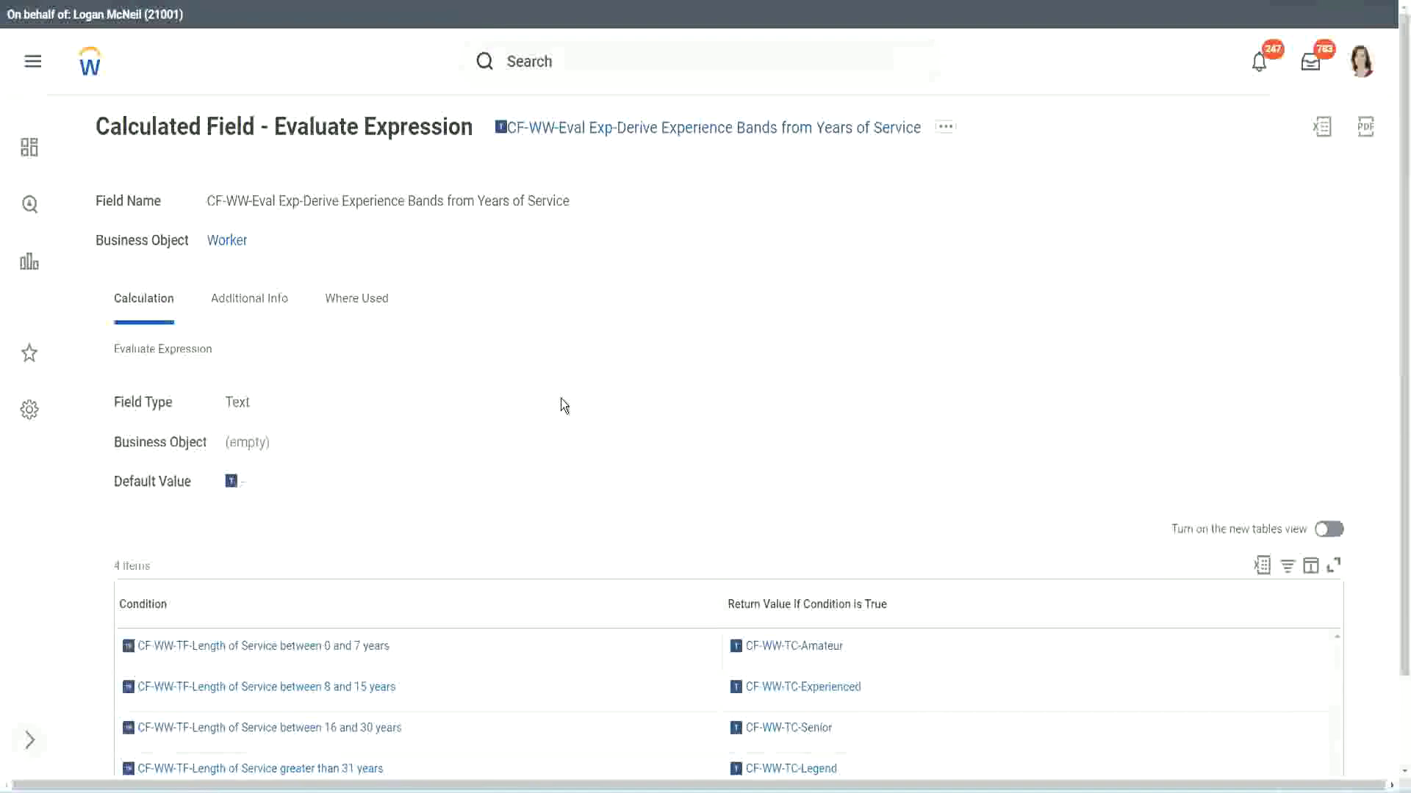
scroll(589, 392, down, 2)
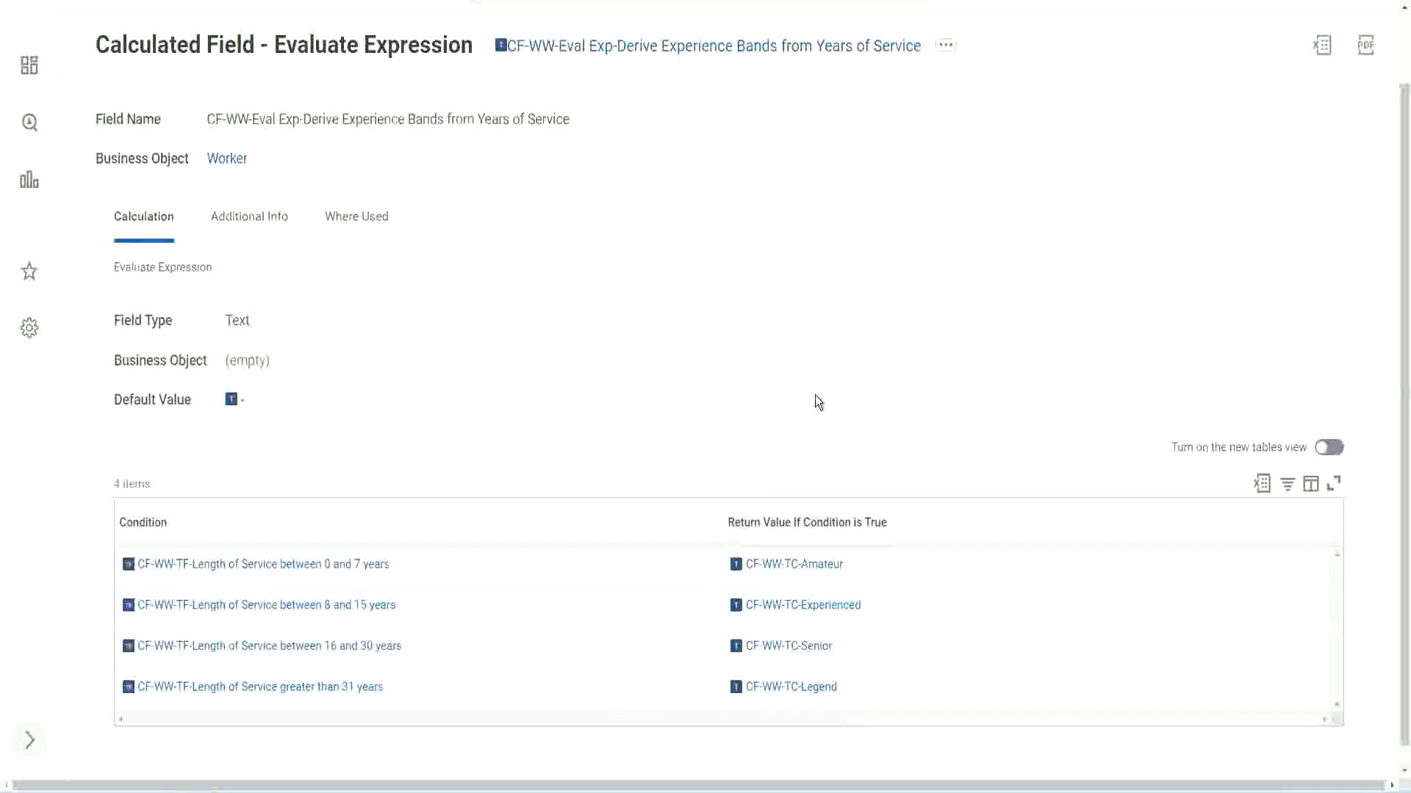
click(639, 519)
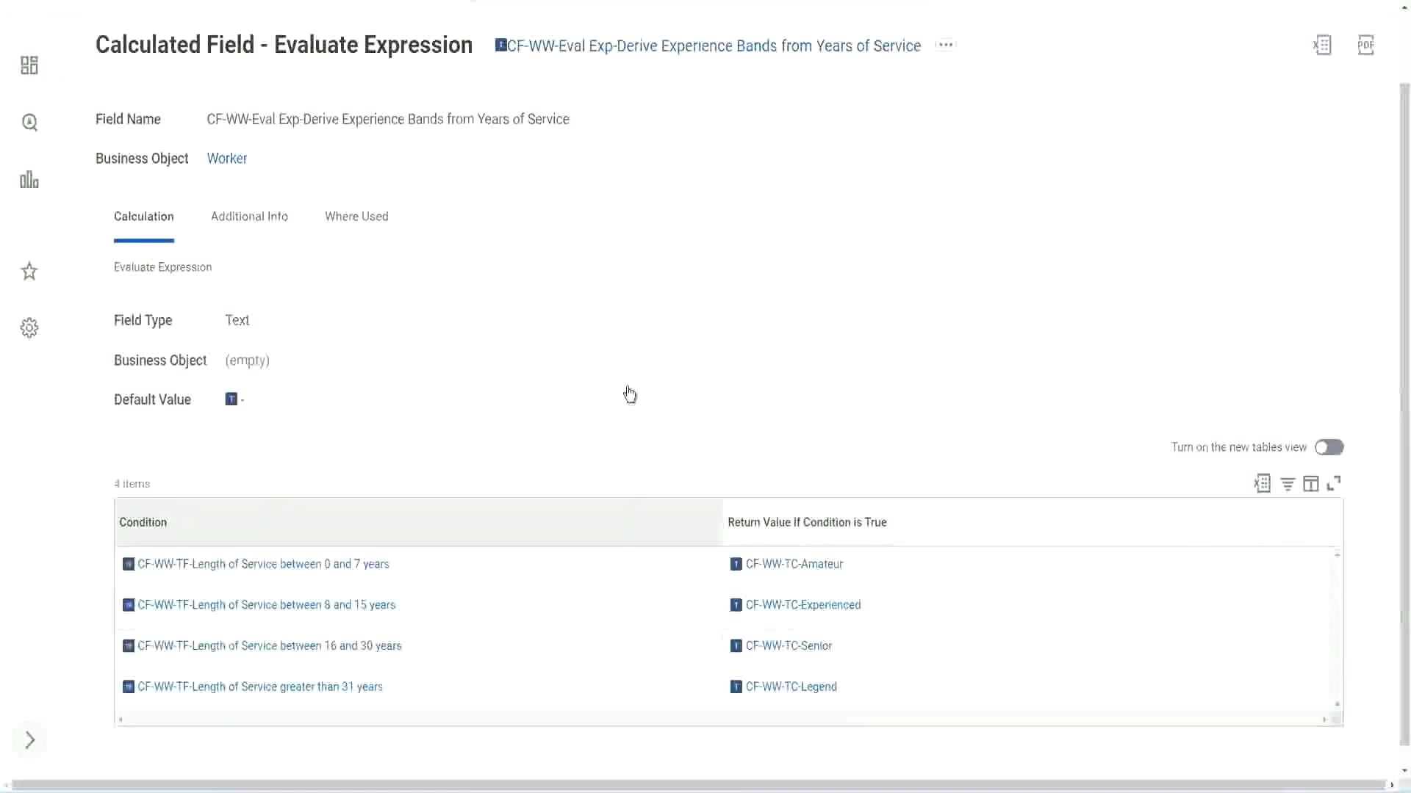
click(630, 338)
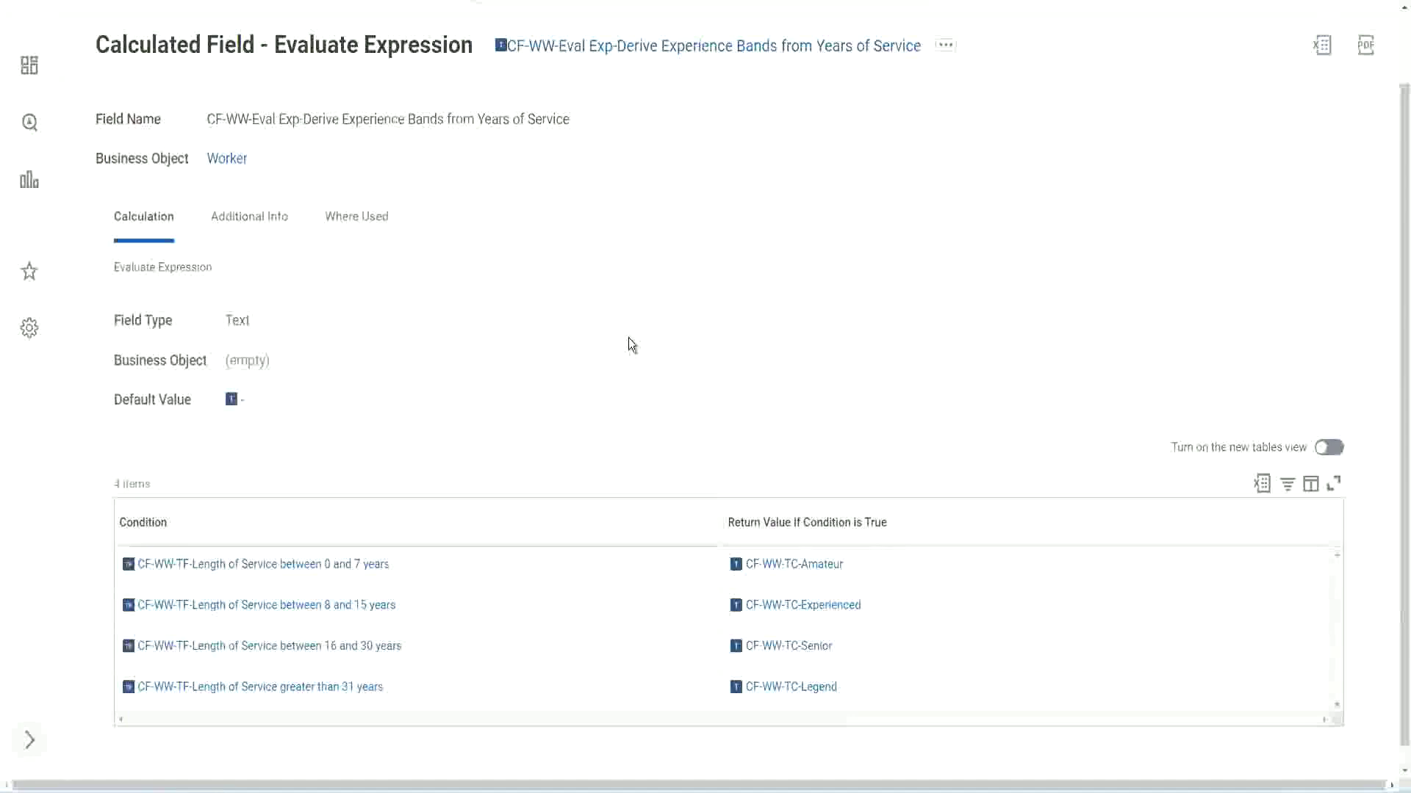
Copy the Experience Bands calculated field's name text
right_click(620, 51)
click(656, 130)
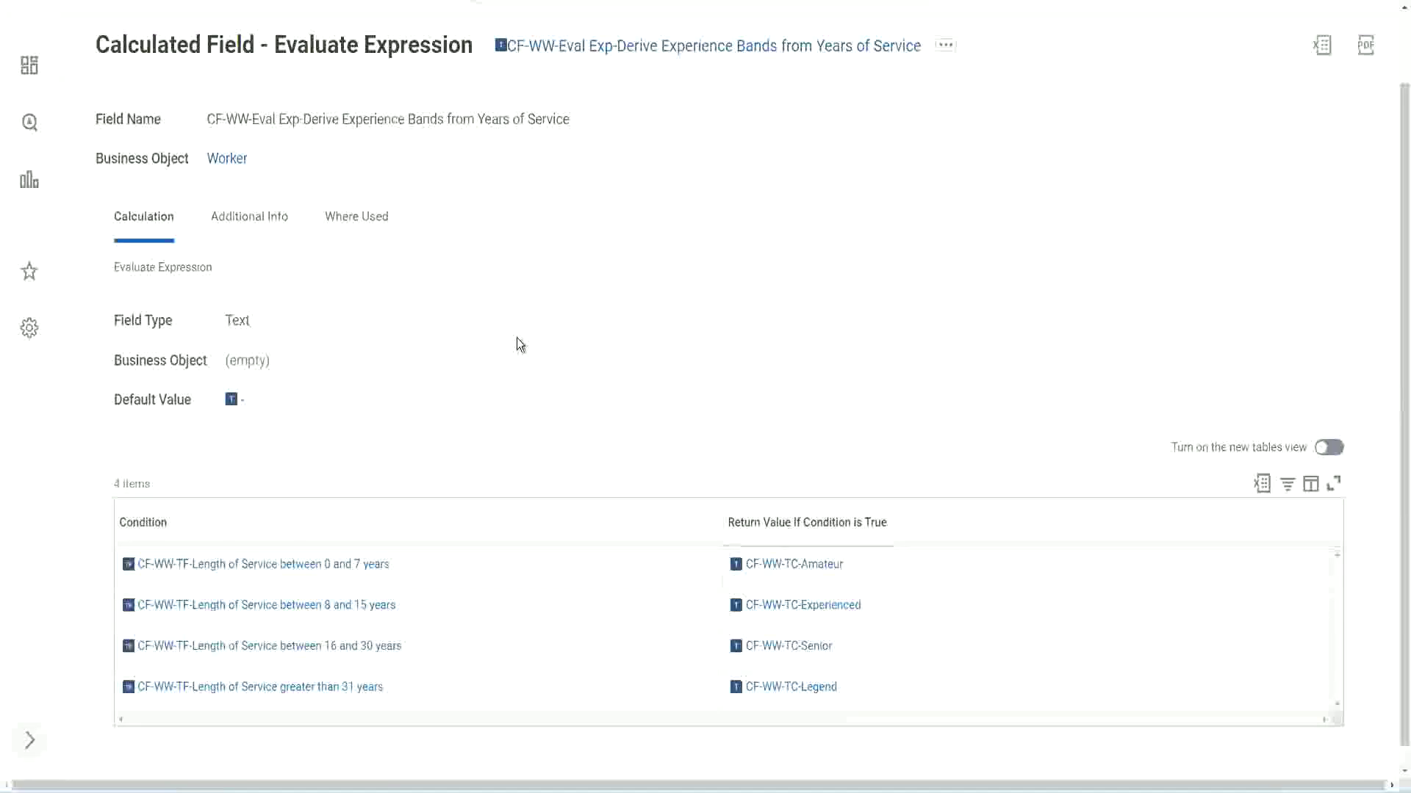
scroll(513, 307, up, 1)
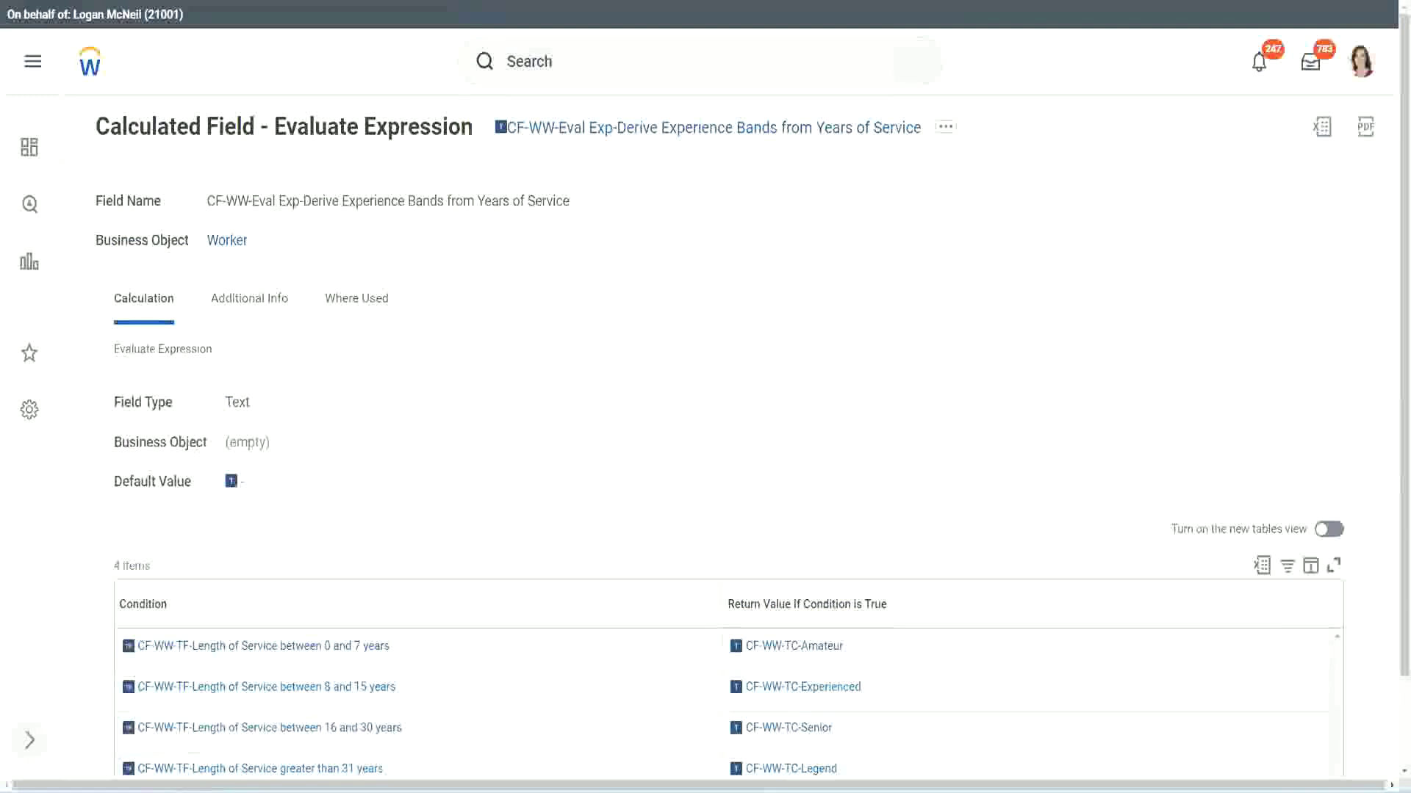
Go back to the report definition and search 'create cal field' to launch Create Calculated Field
key(alt+Left)
scroll(554, 104, up, 5)
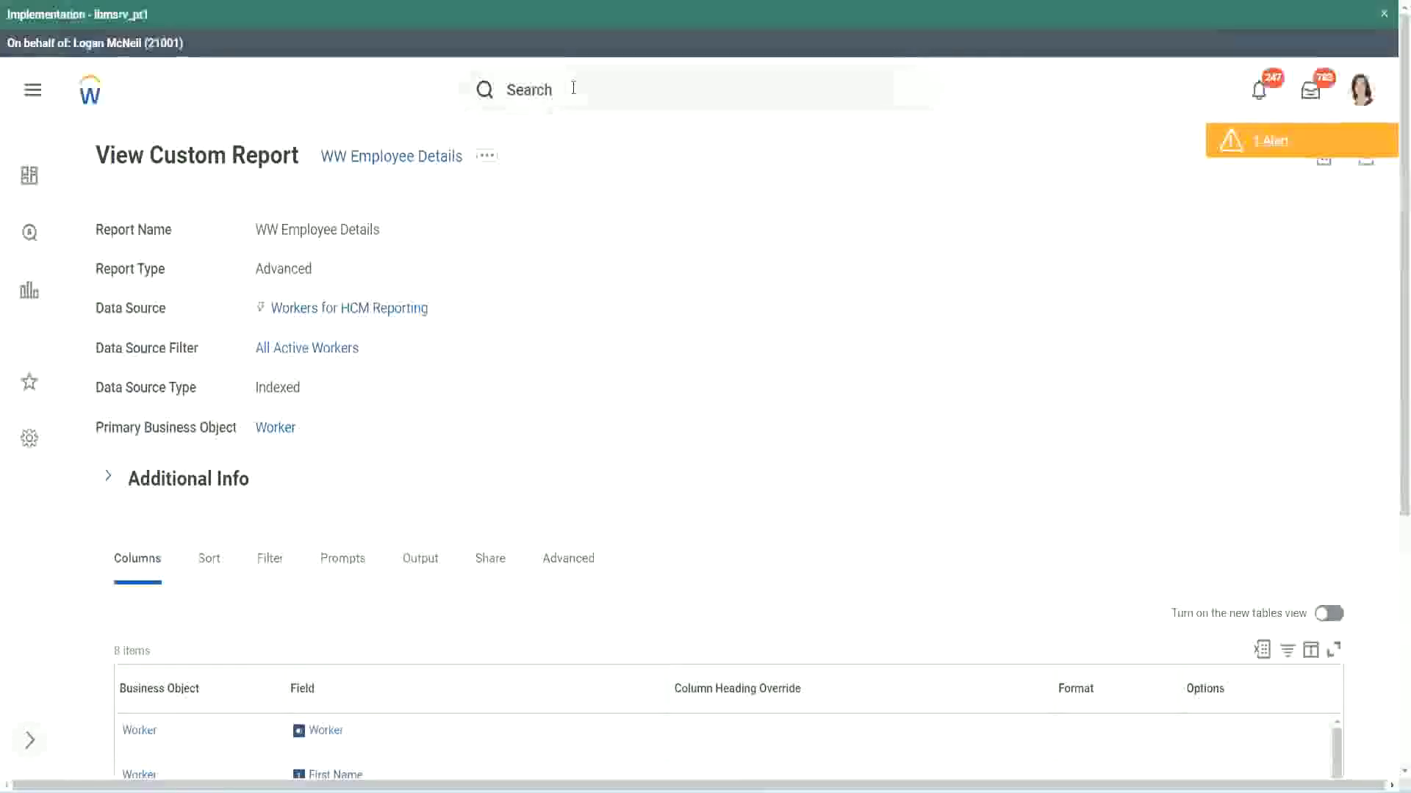
click(574, 87)
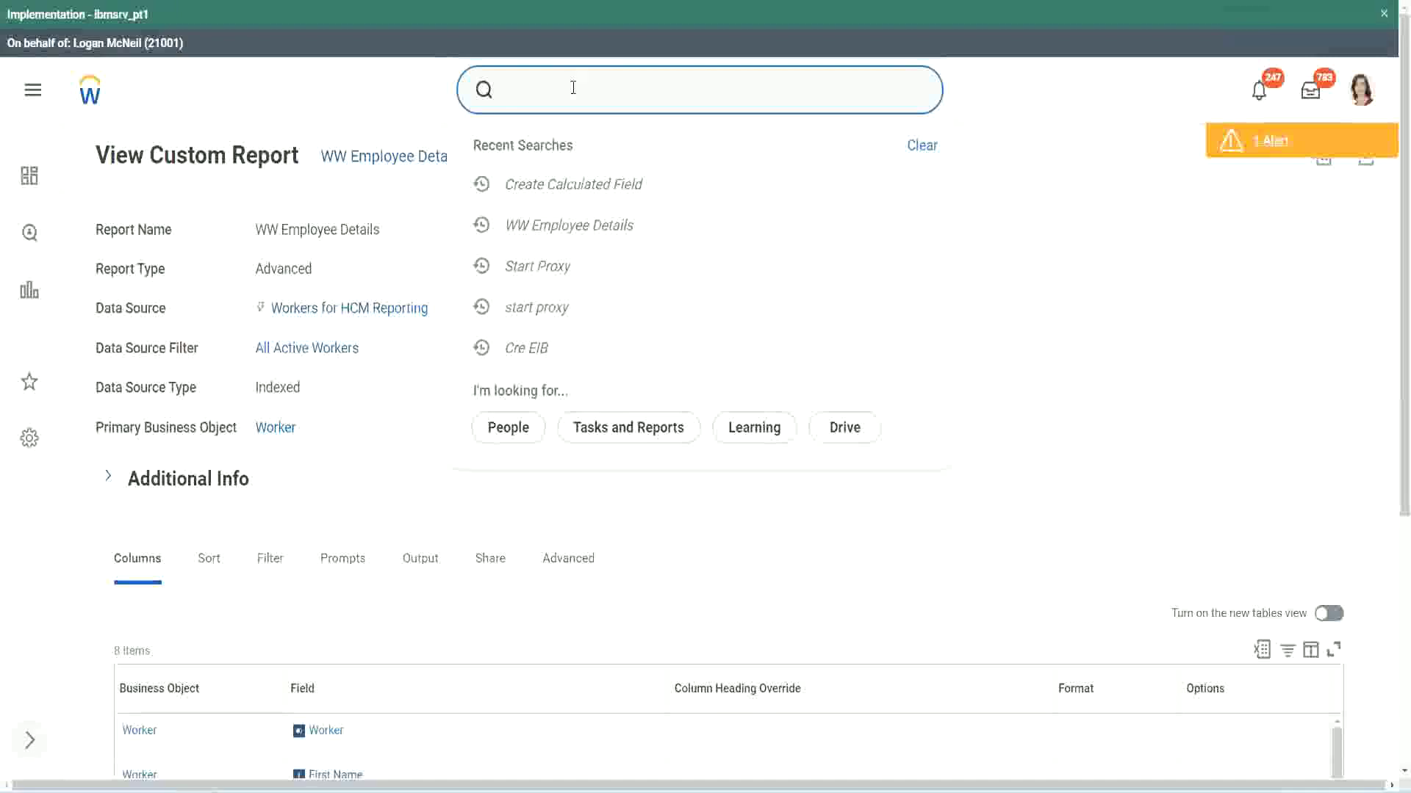
text(create cal field)
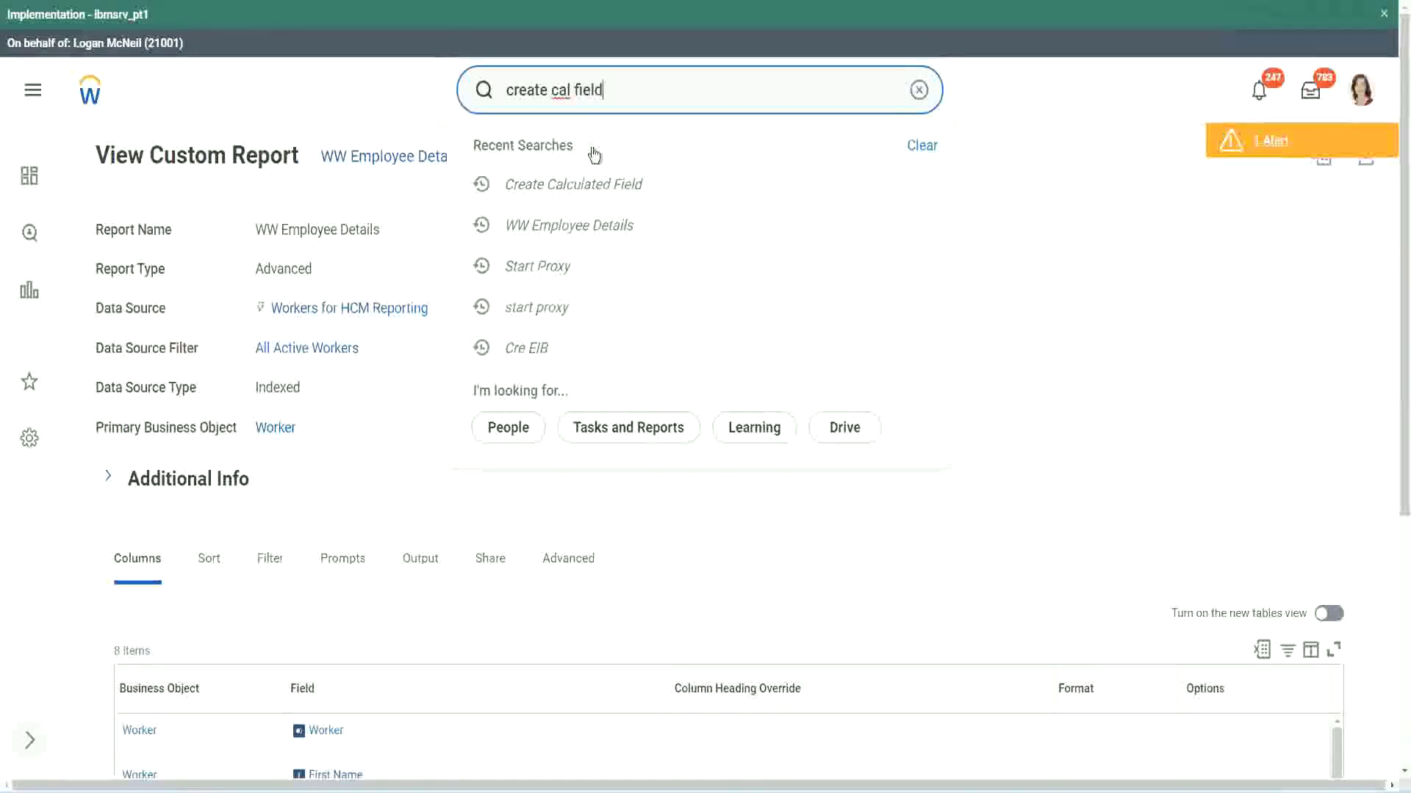
click(593, 148)
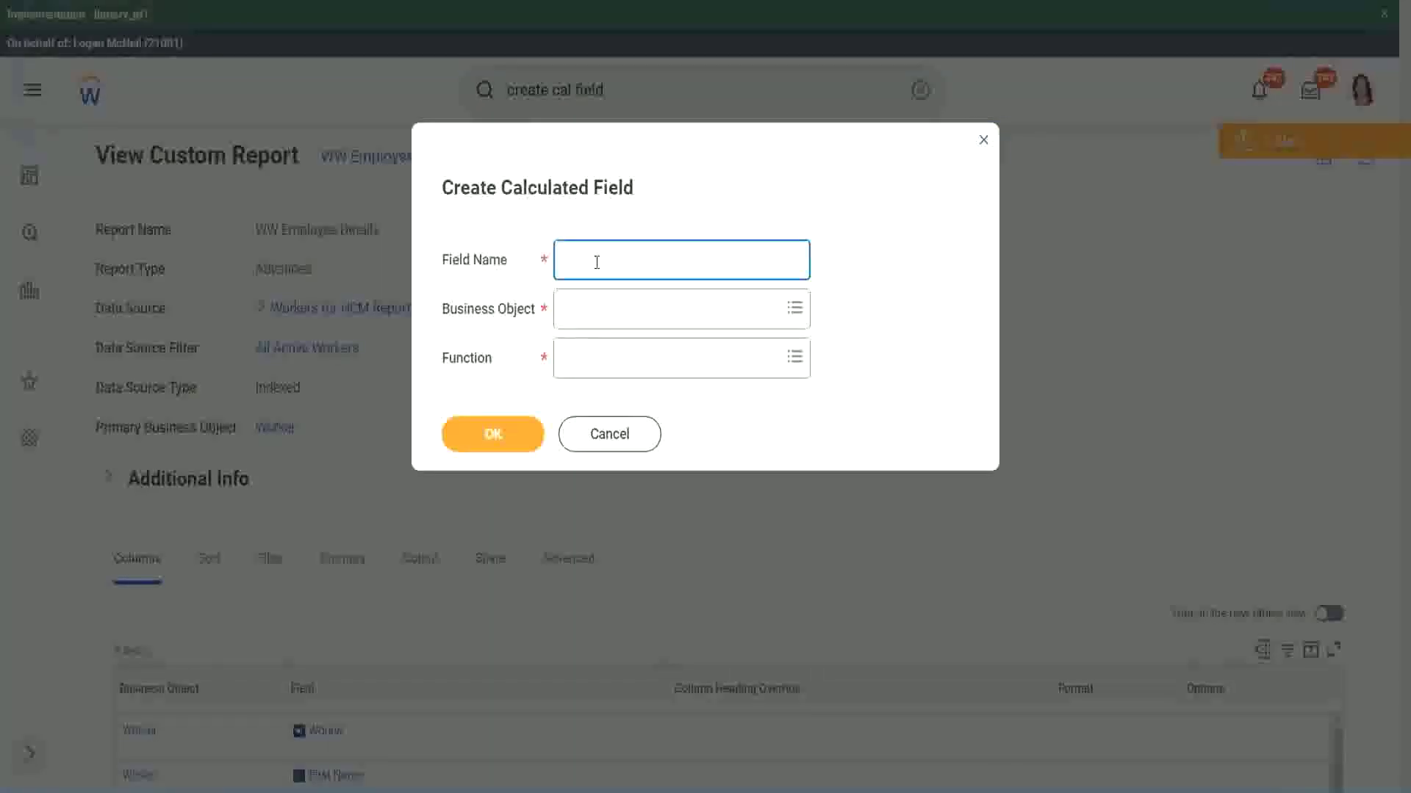
Paste the copied name as Field Name and edit it to 'Eval Exp Bands-Determine Experience Bands'
text(ve Experience Bands from Years of Service)
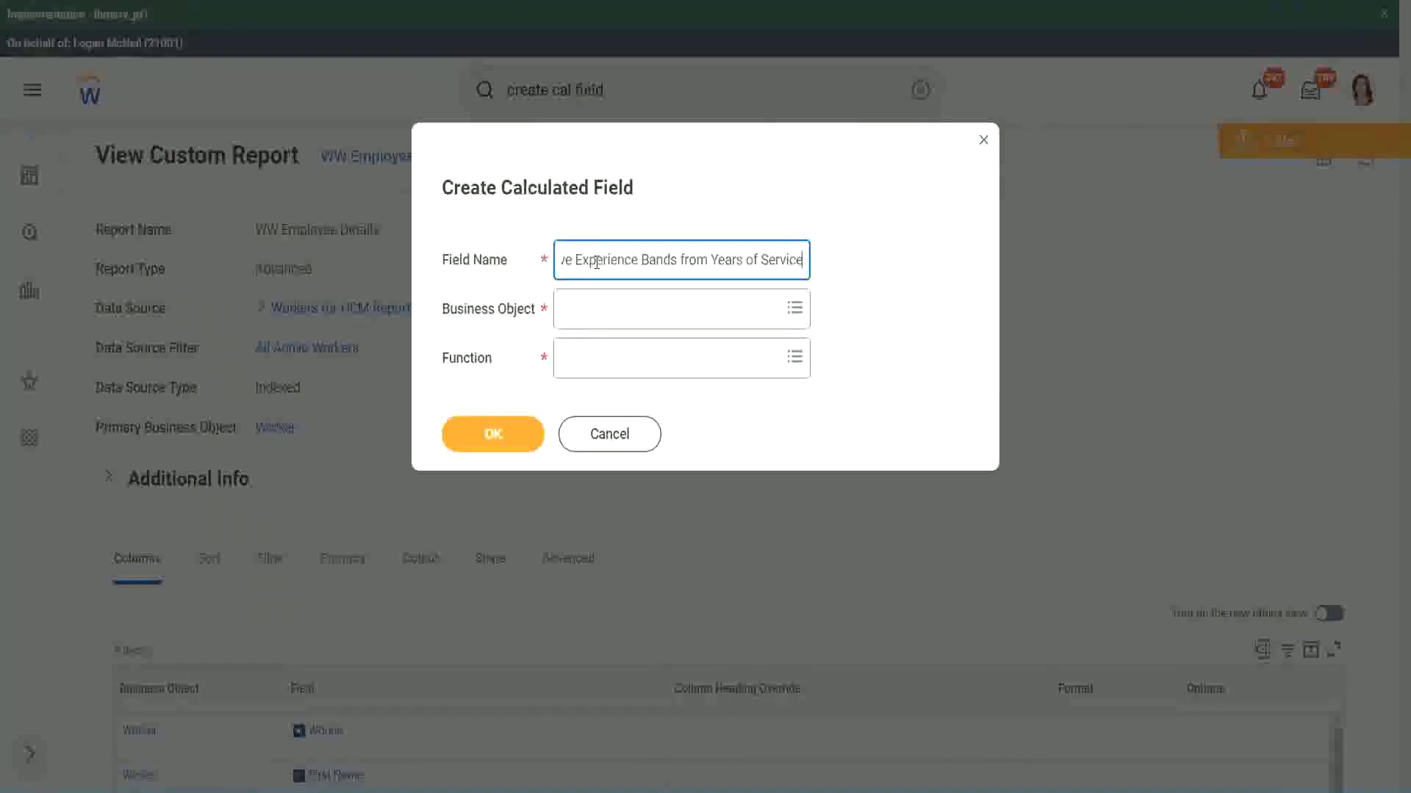
mouse_move(644, 260)
mouse_down()
mouse_move(513, 236)
mouse_move(623, 253)
mouse_up()
click(625, 257)
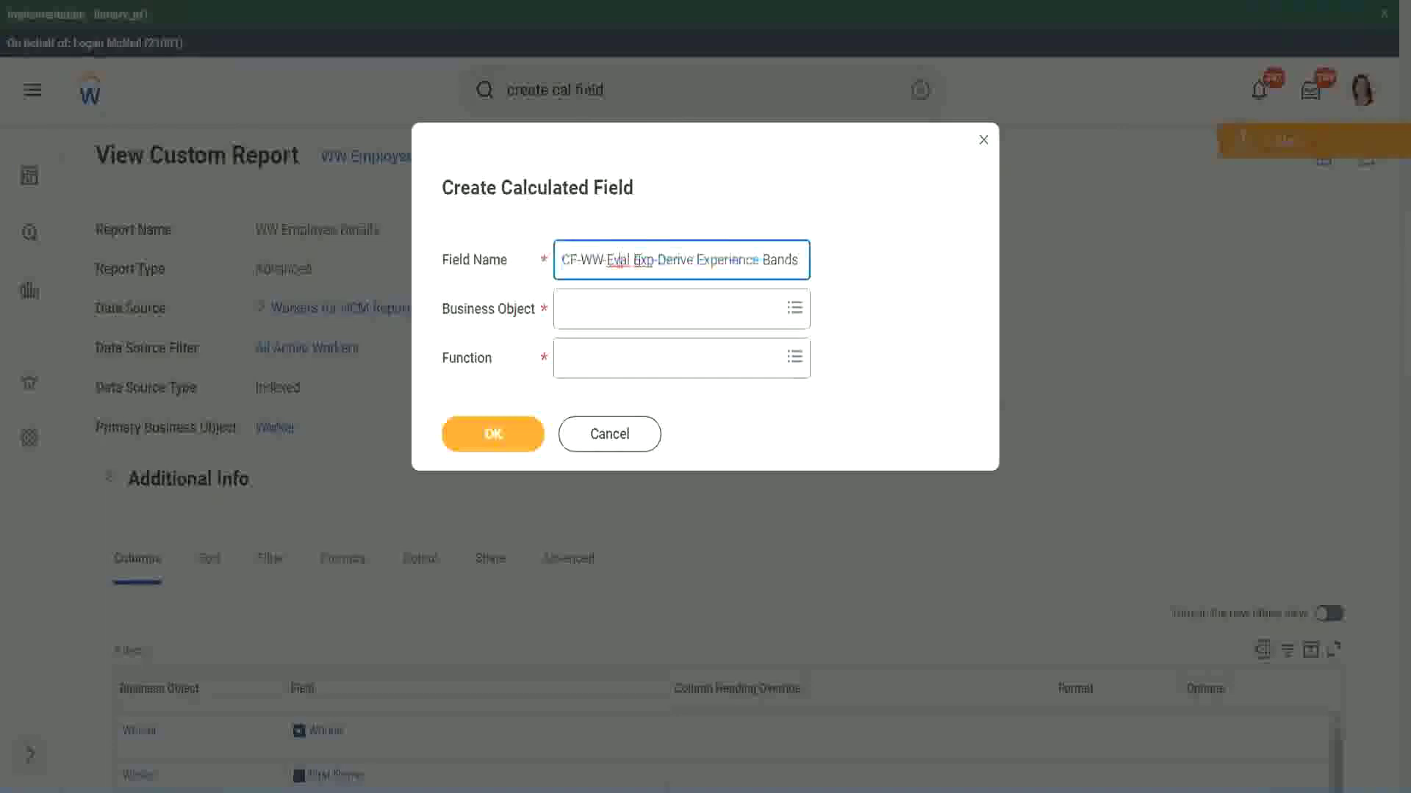
double_click(643, 260)
key(Right)
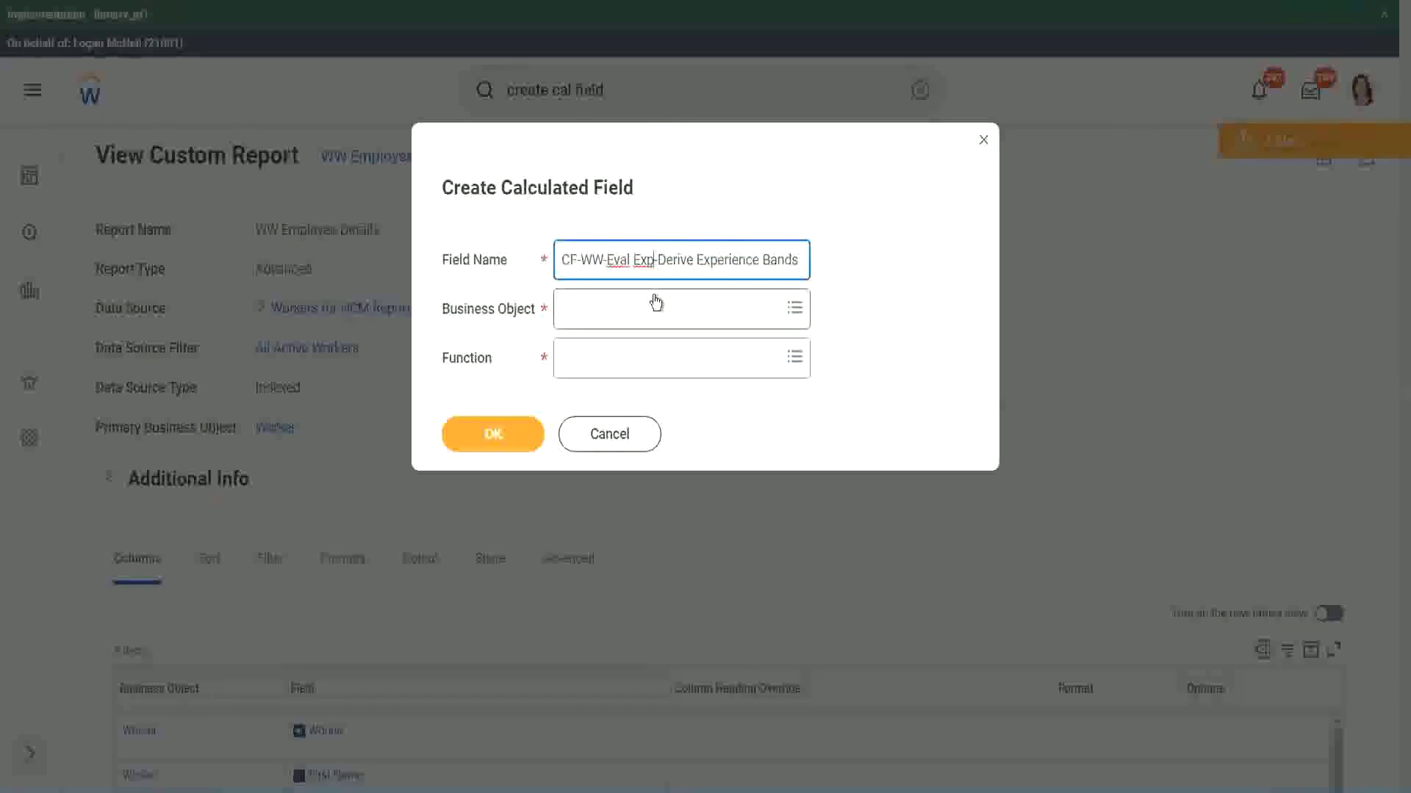
text(bands)
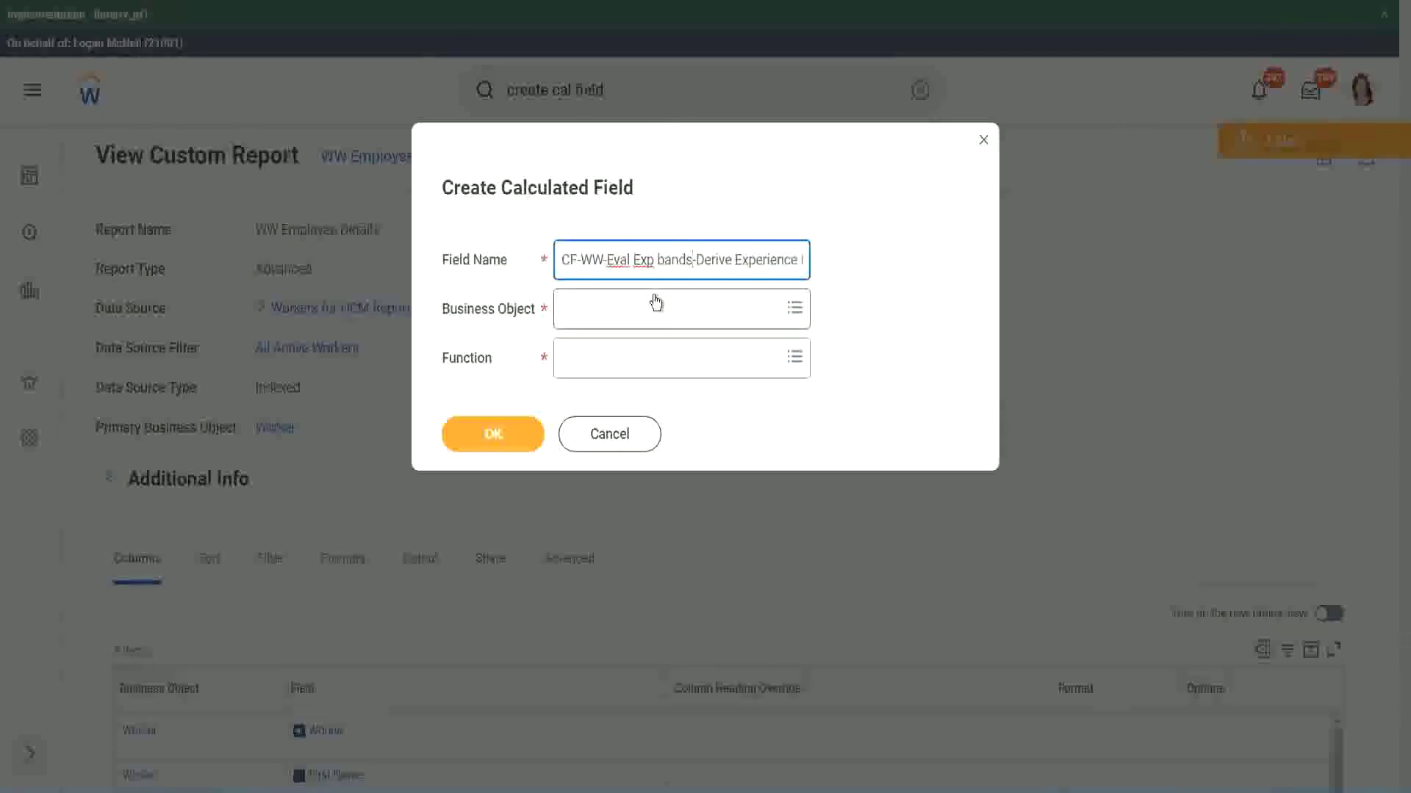
key(Left)
key(Left)
key(Left)
key(Left)
key(shift+Left)
text(B)
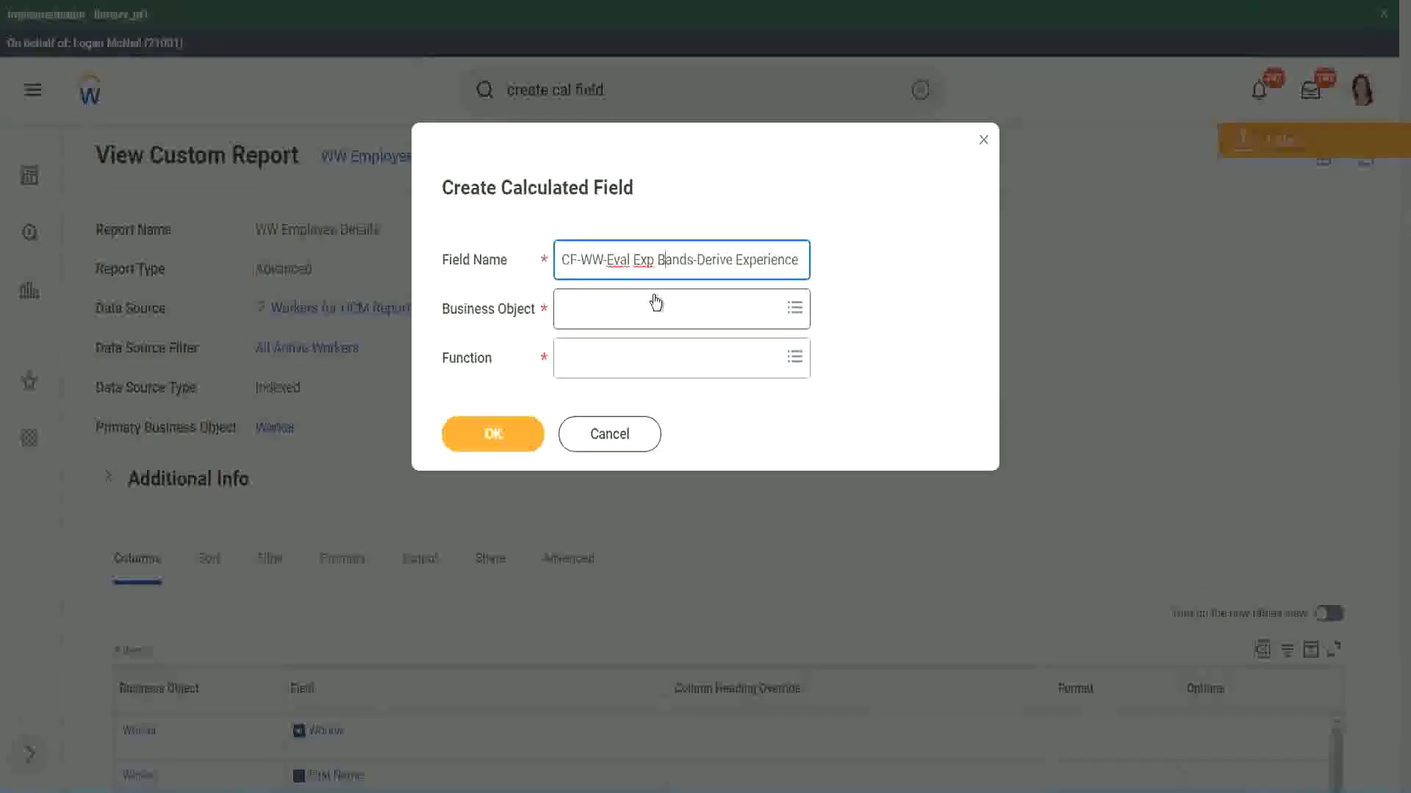
key(Right)
key(Right)
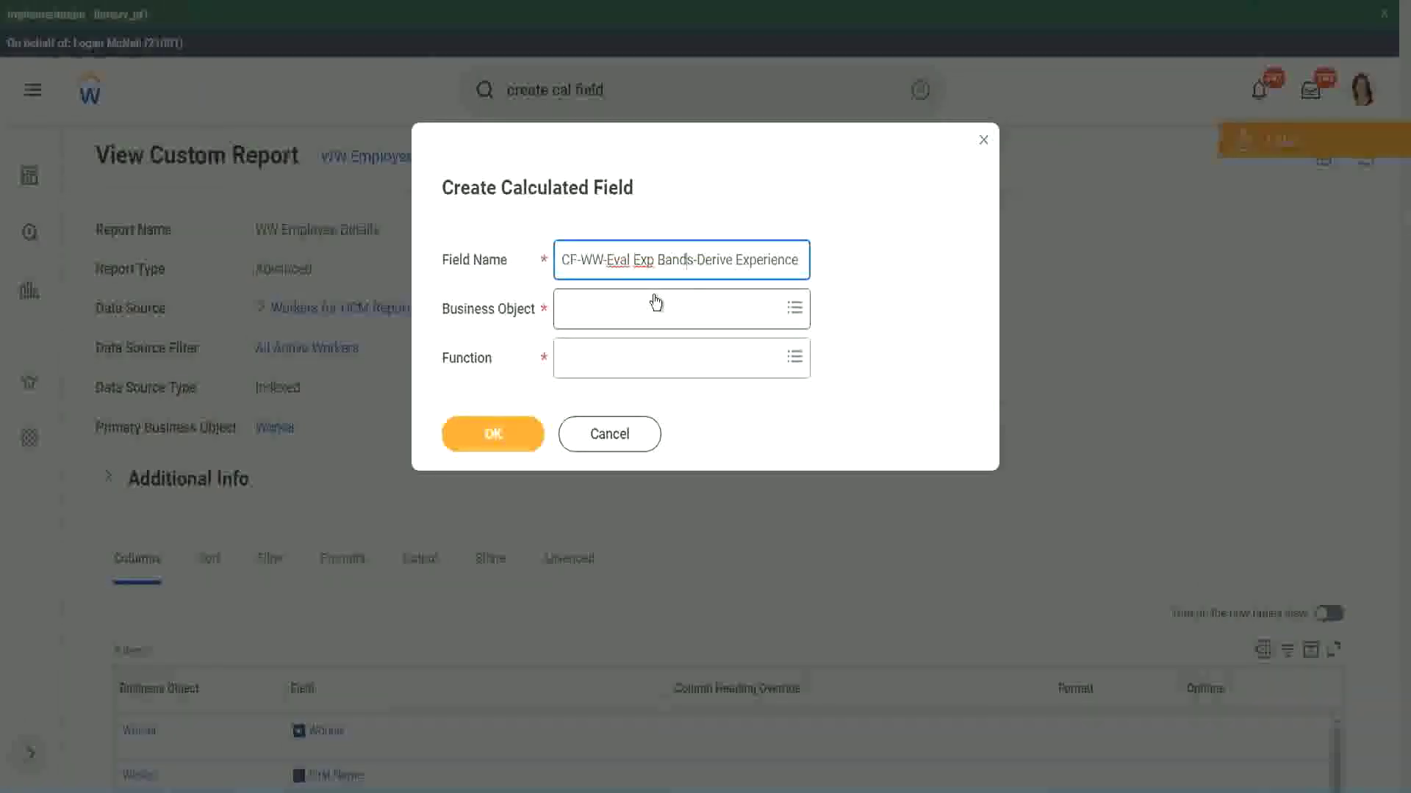
key(Right)
key(Right)
key(Right)
key(Right)
key(Right)
key(Right)
key(Right)
key(Right)
key(Right)
key(Right)
key(Right)
key(Right)
key(Right)
key(Right)
key(Right)
key(Right)
key(Right)
key(Right)
key(Right)
key(Right)
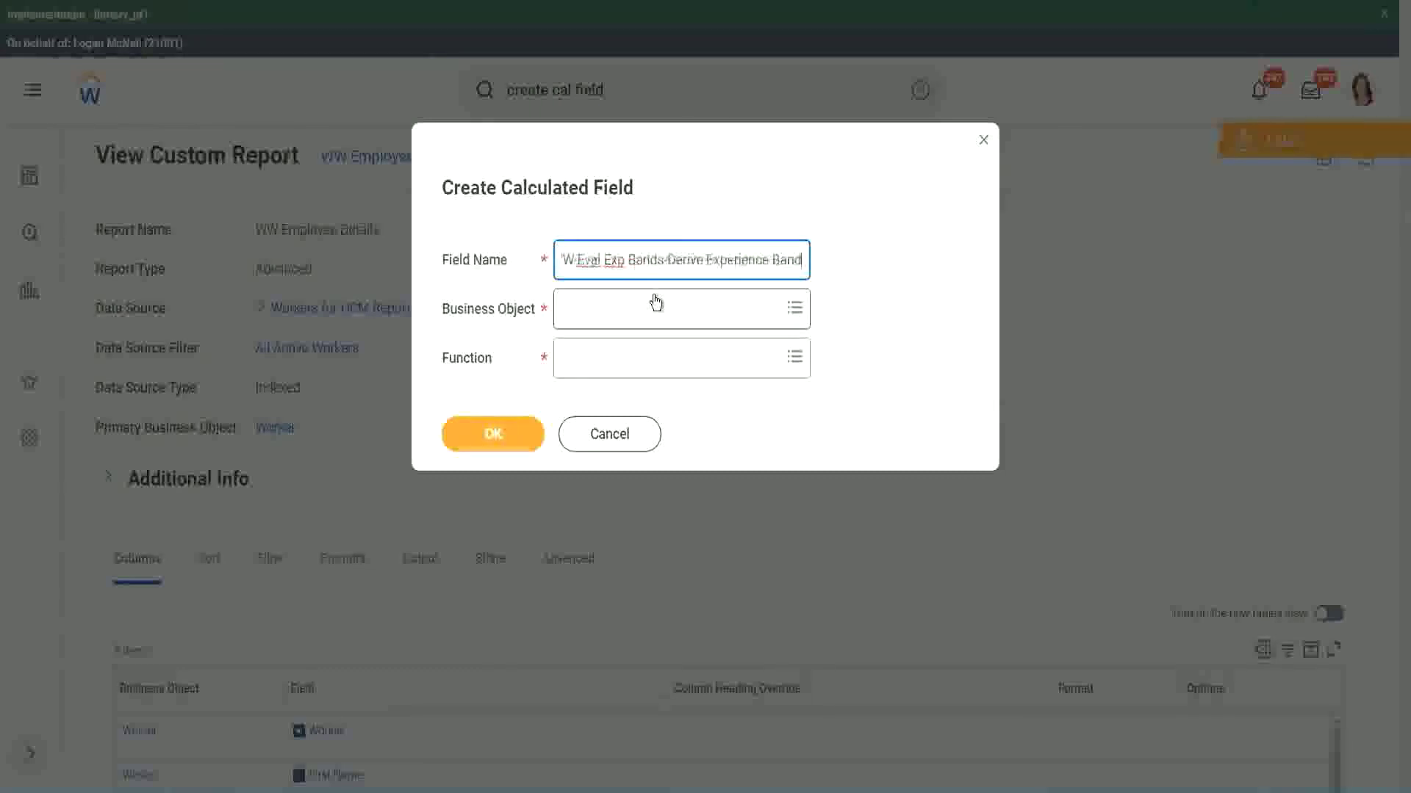
key(Right)
key(Right)
key(Right)
key(Right)
key(Right)
key(Right)
key(Right)
key(Right)
key(Right)
key(Right)
key(Right)
key(Right)
key(Right)
key(Right)
key(Right)
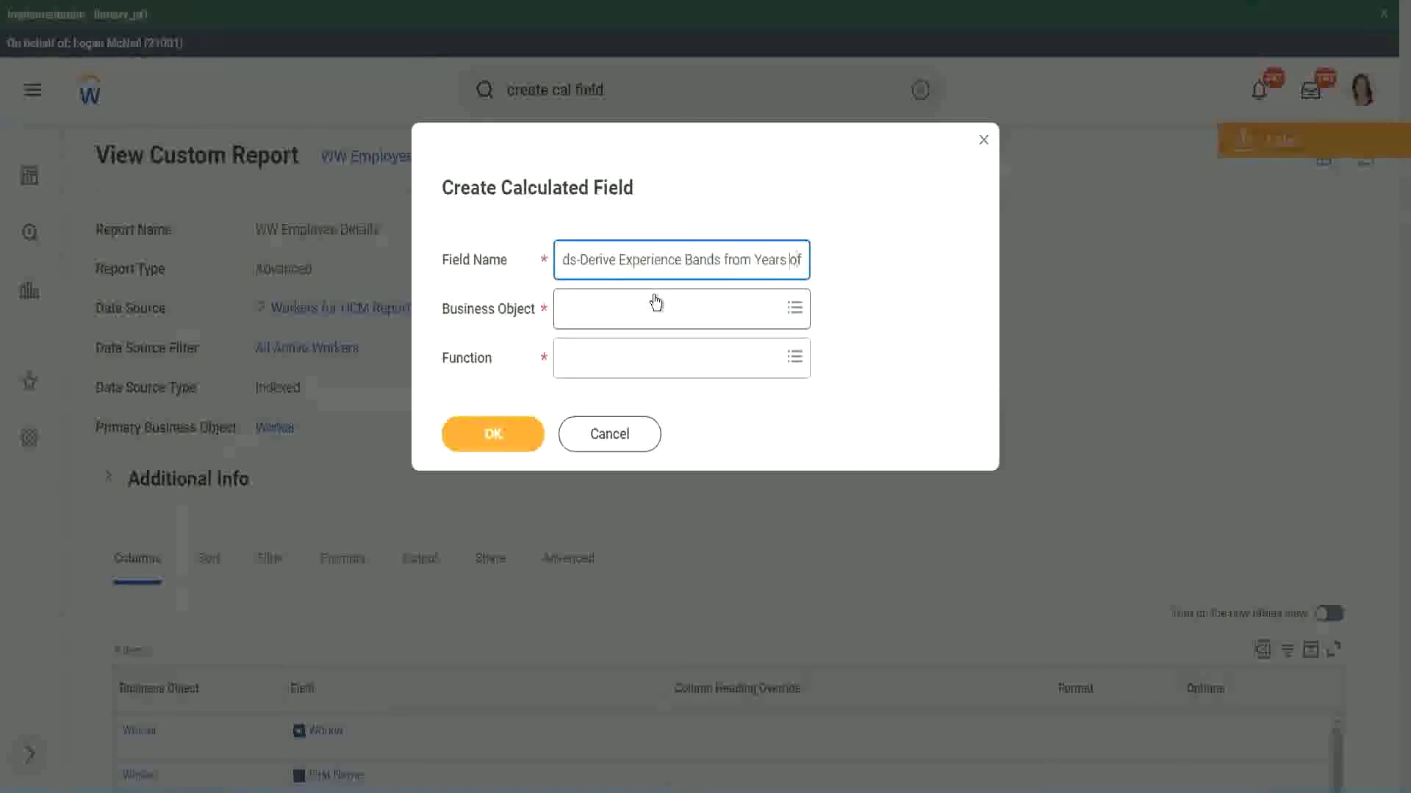
key(Left)
key(Left)
key(Left)
key(Left)
key(Left)
key(Left)
key(Left)
key(Left)
key(Left)
key(Left)
key(Left)
key(Left)
key(Left)
key(Left)
key(Left)
key(Left)
key(Left)
key(Left)
key(Left)
key(Left)
key(shift+Left)
key(shift+Left)
key(shift+Left)
key(shift+Left)
key(shift+Left)
key(shift+Left)
text(Determine)
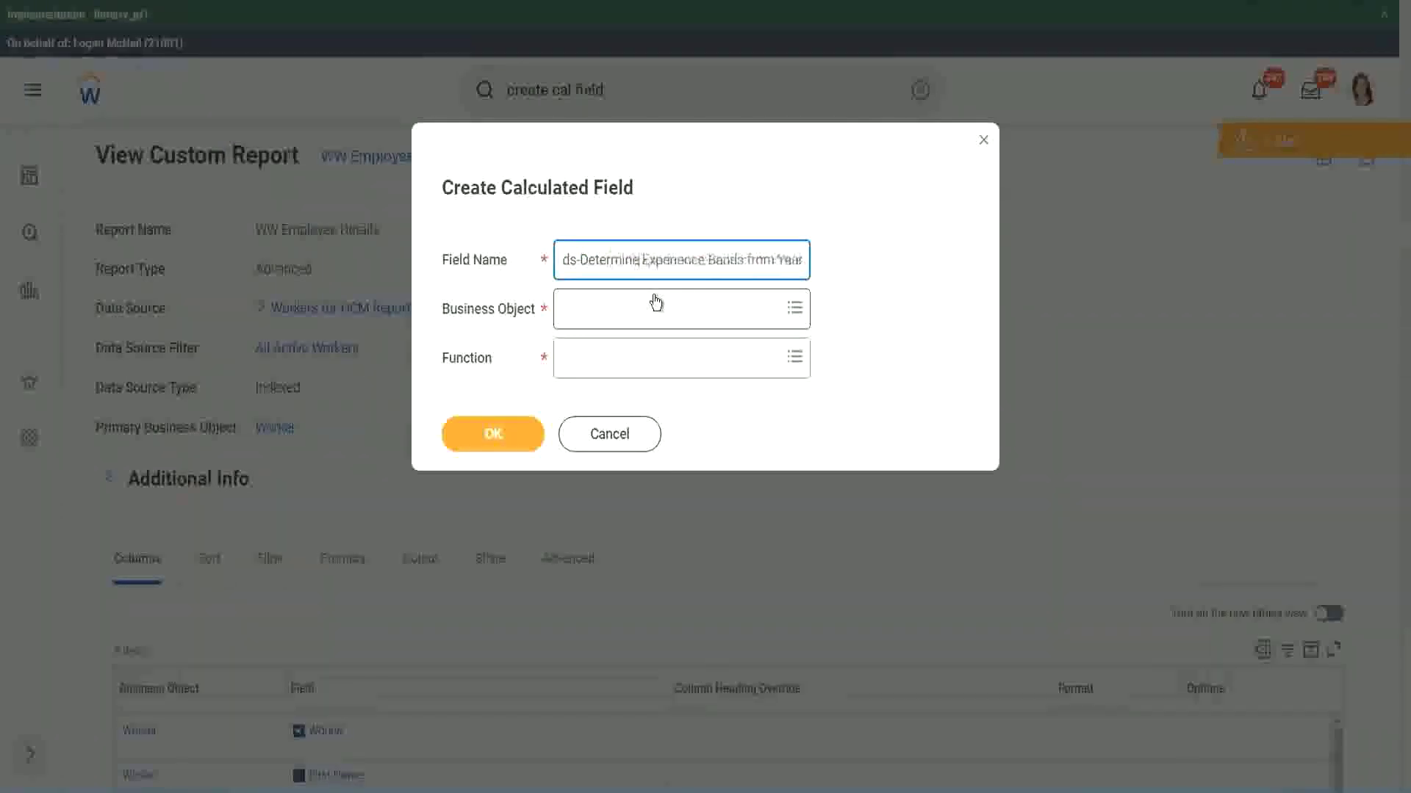
key(Right)
key(Right)
key(Right)
key(Right)
key(Right)
key(Right)
key(Right)
key(Right)
key(Right)
key(Right)
key(Right)
key(Right)
key(Right)
key(Right)
key(Right)
key(Right)
key(Right)
key(Right)
key(Right)
key(Right)
key(Right)
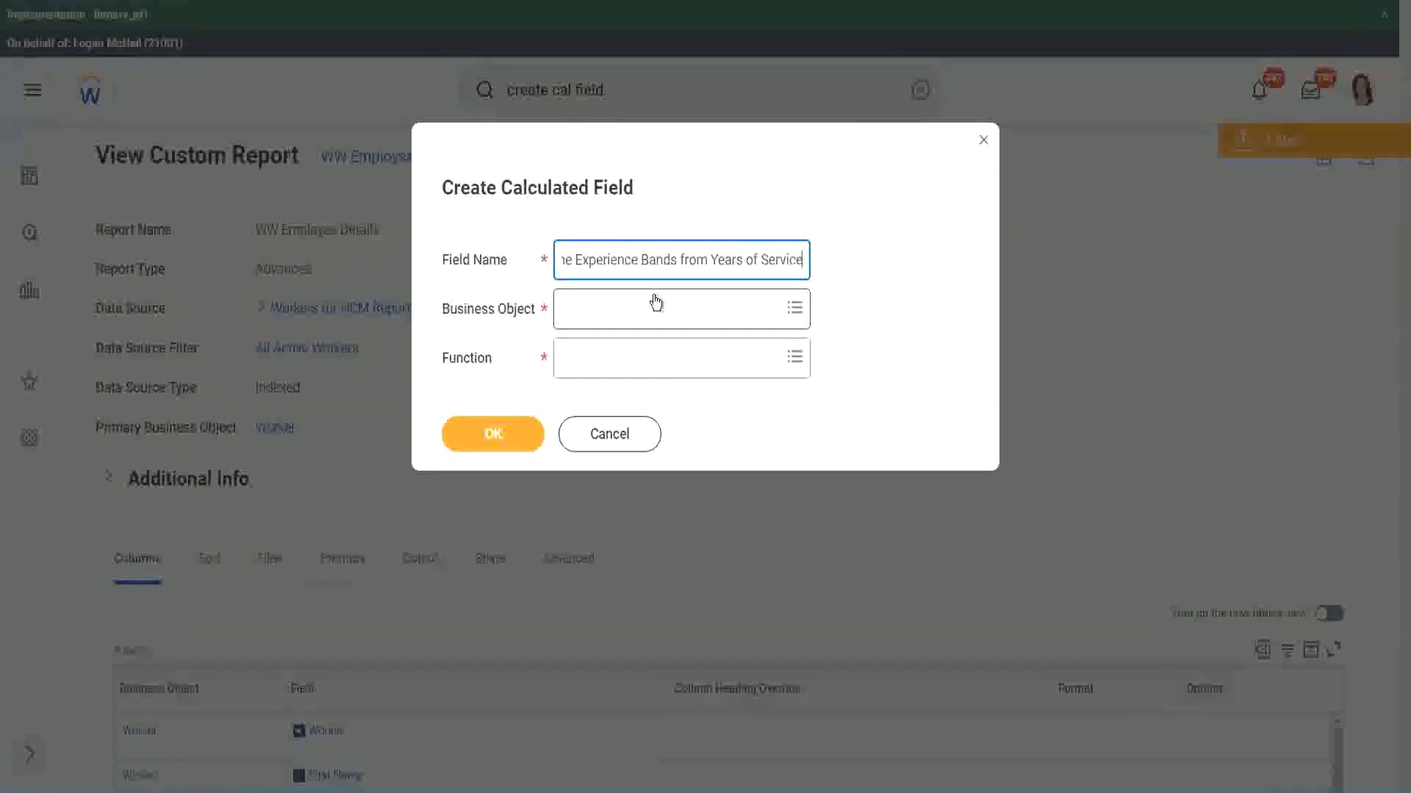
Set Business Object to Worker and Function to Evaluate Expression Band
click(626, 309)
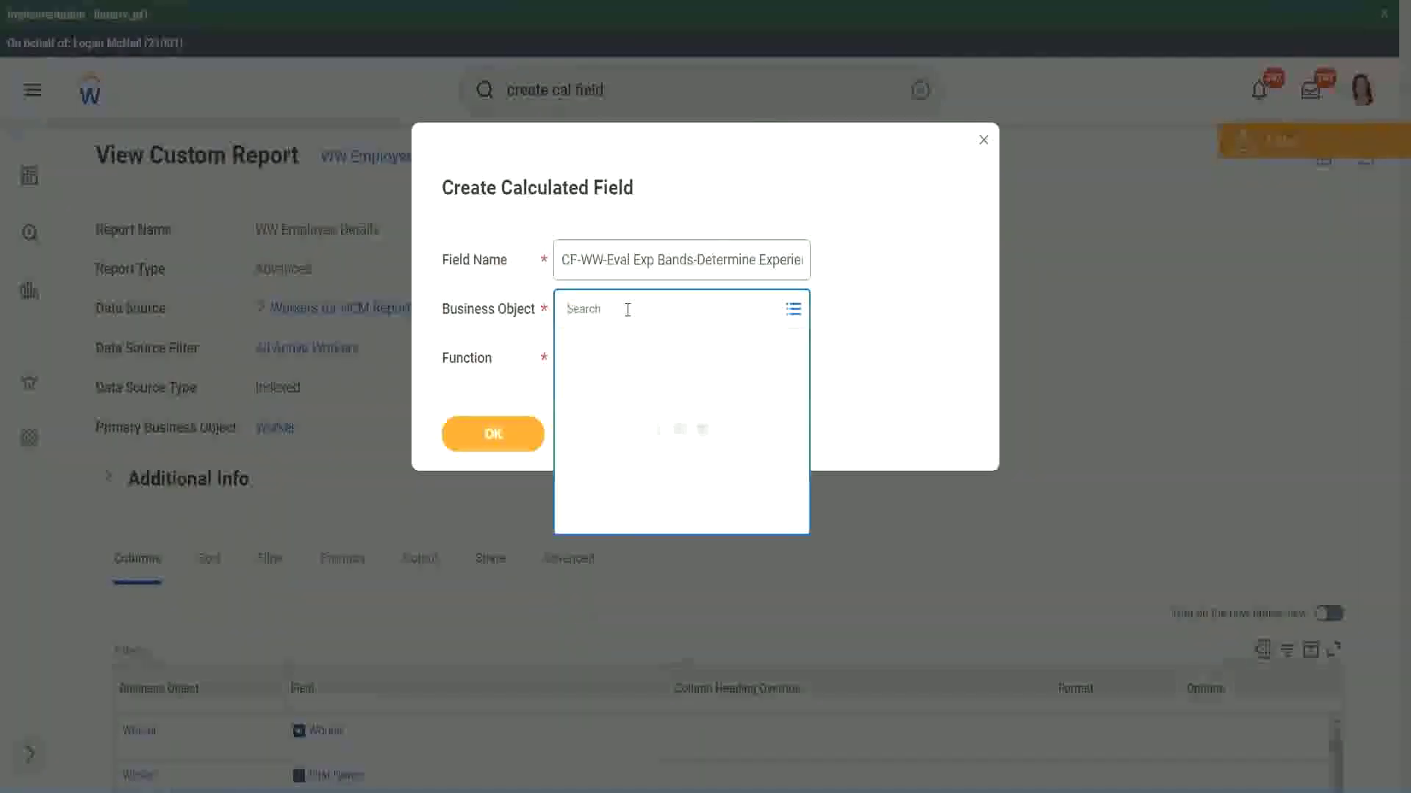
text(worker)
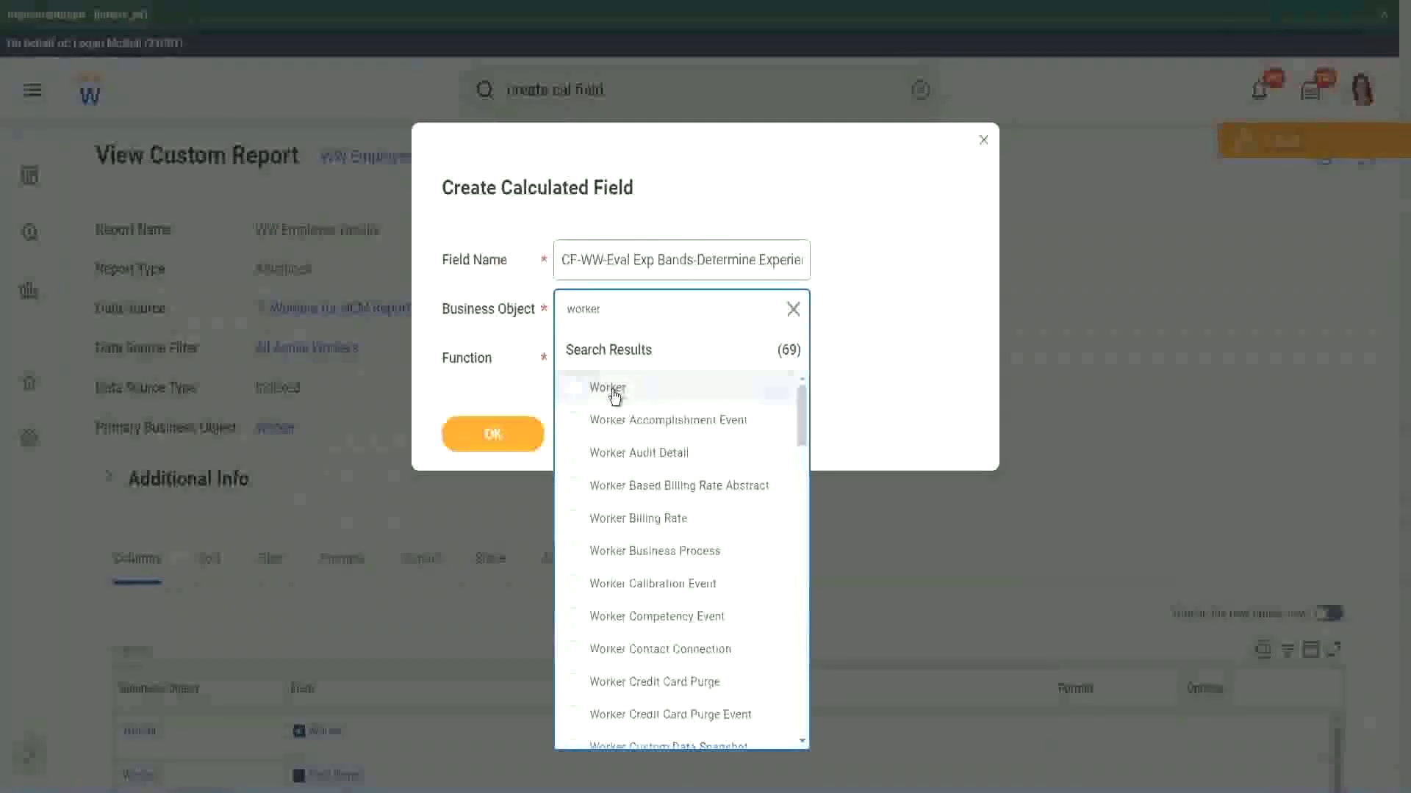
click(607, 389)
click(598, 355)
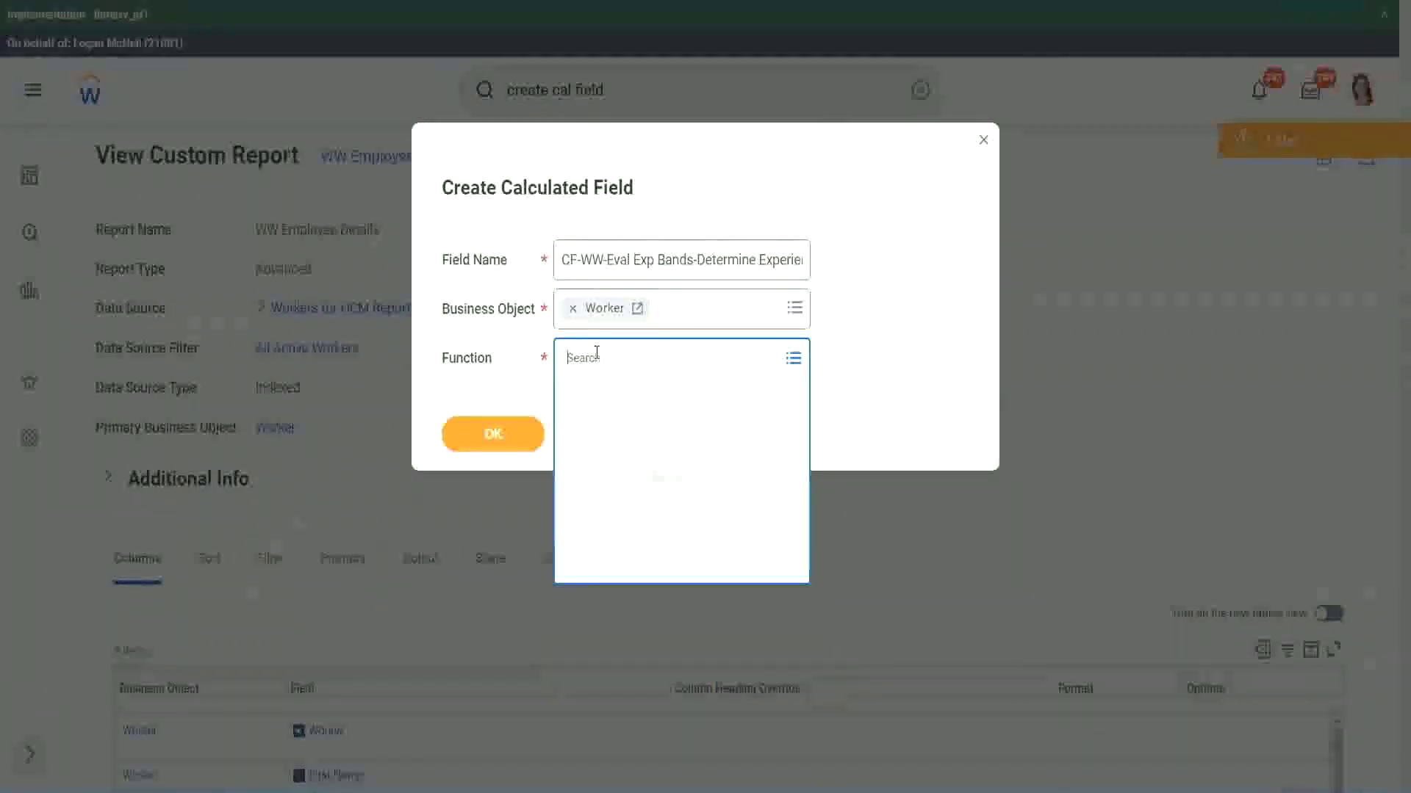
text(Eval e)
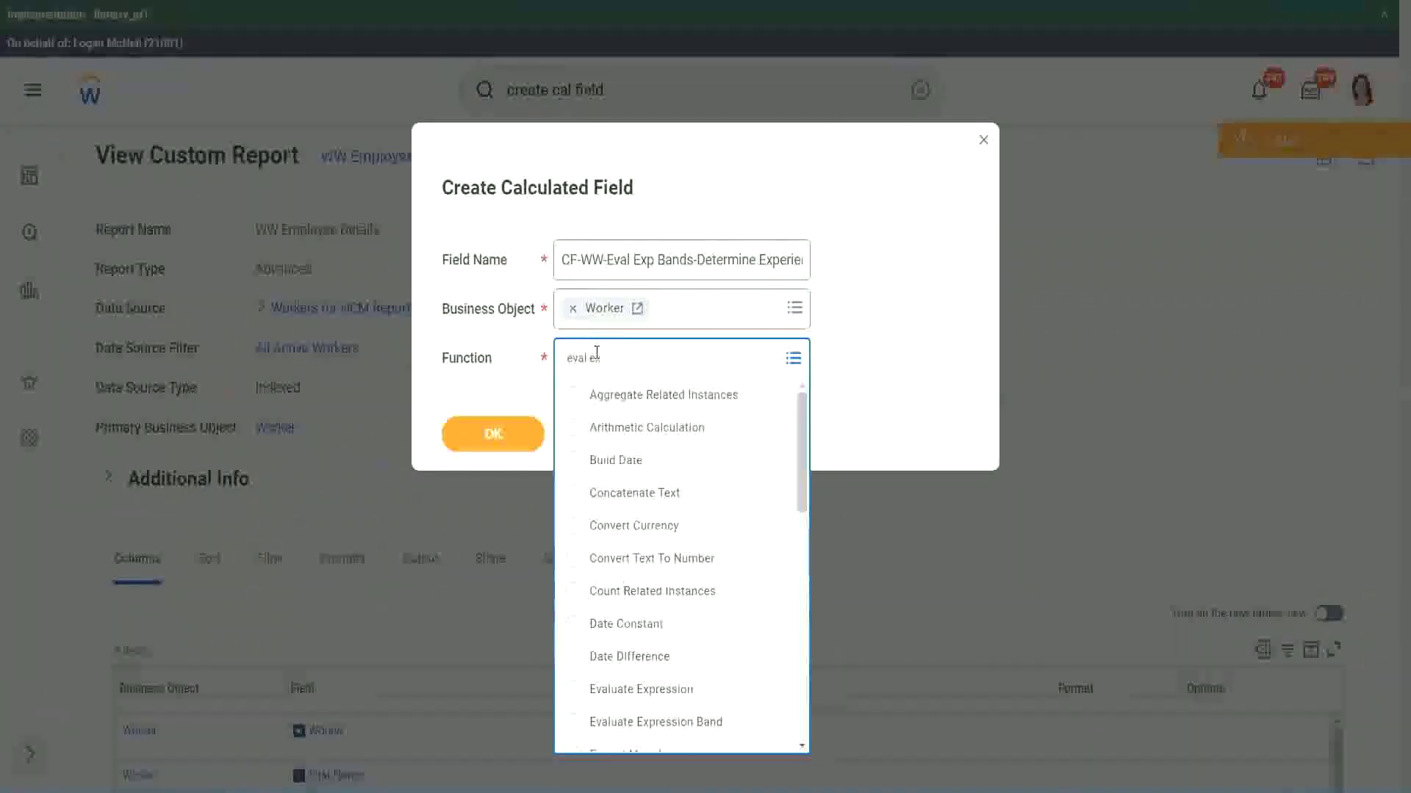
text(xp)
key(Return)
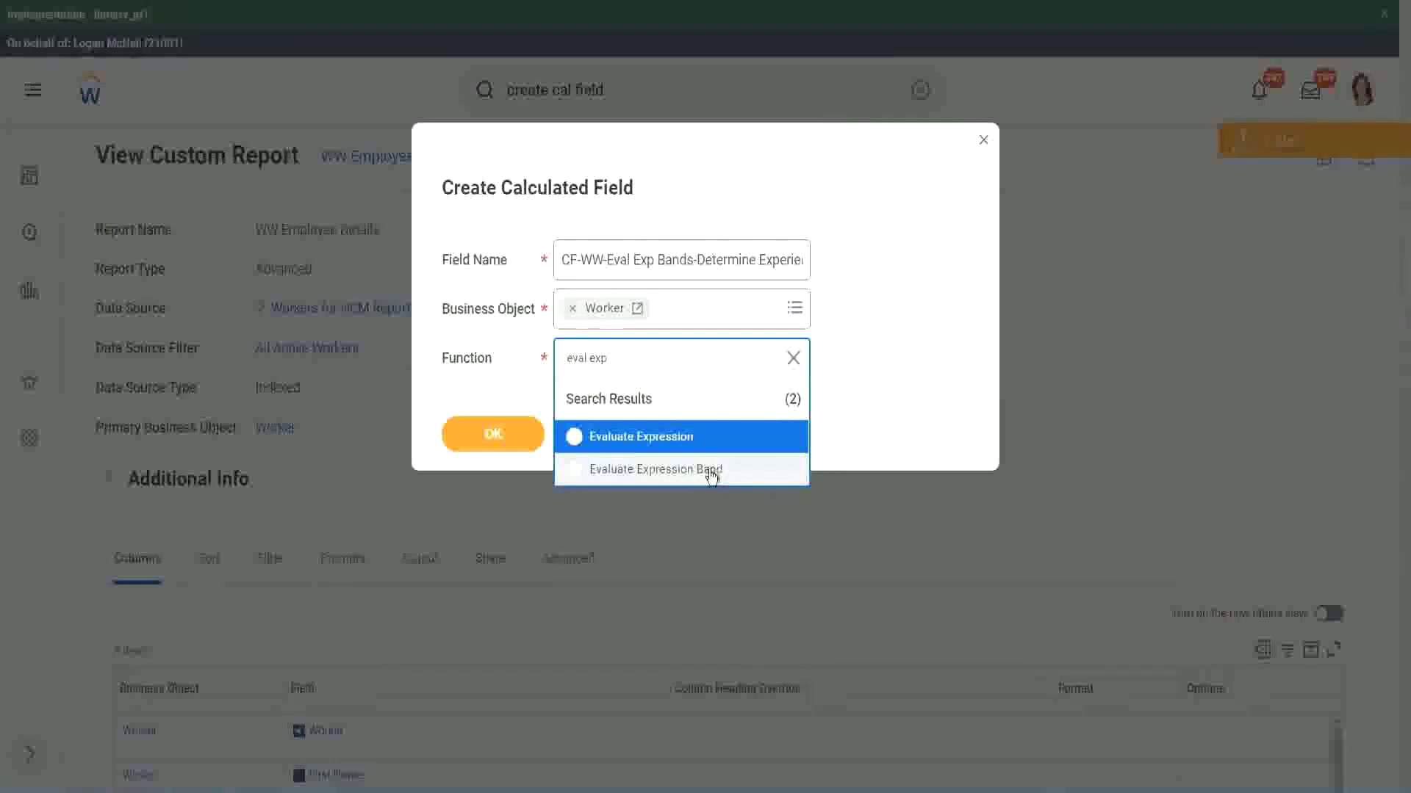
click(711, 476)
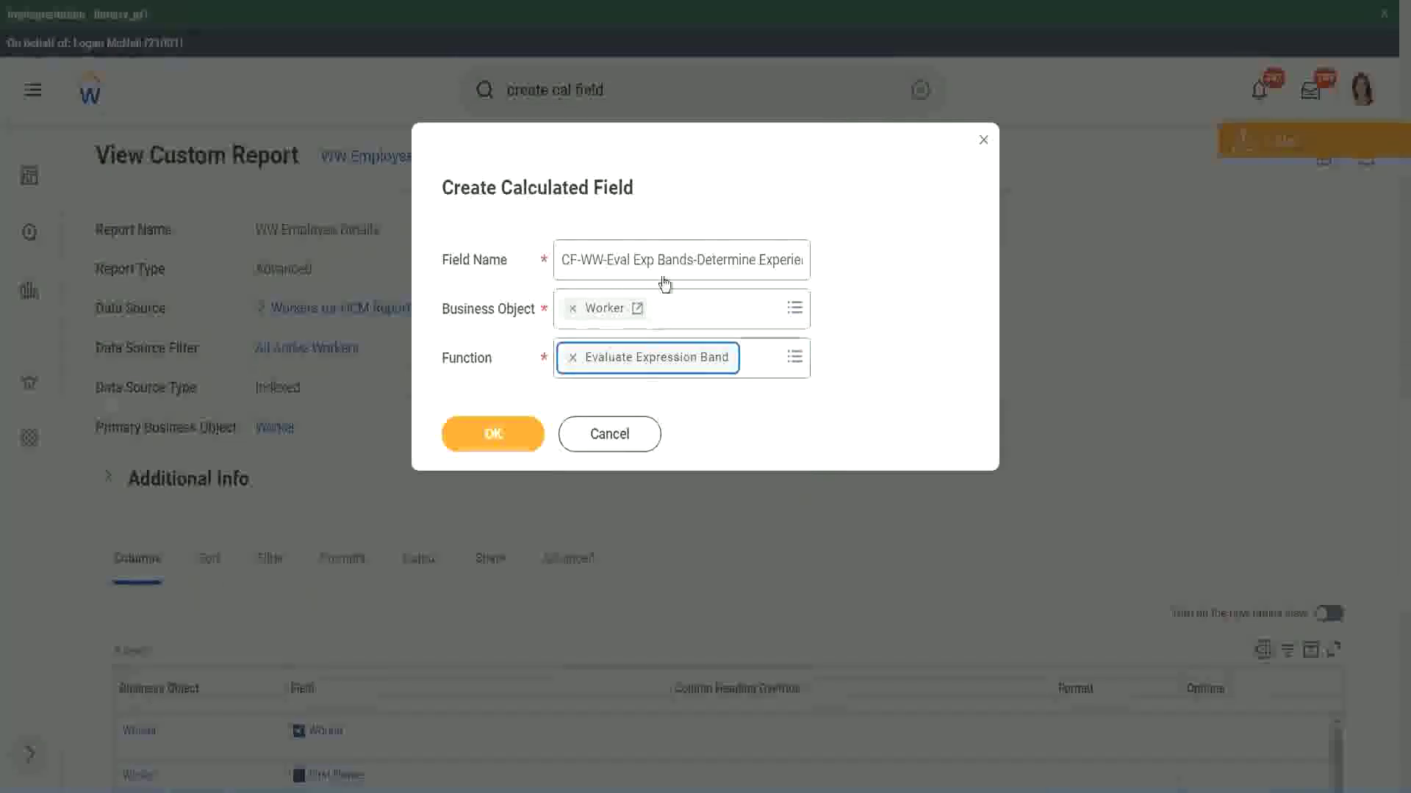
Trim the name to 'Eval Exp Band' and confirm creating the calculated field
click(693, 260)
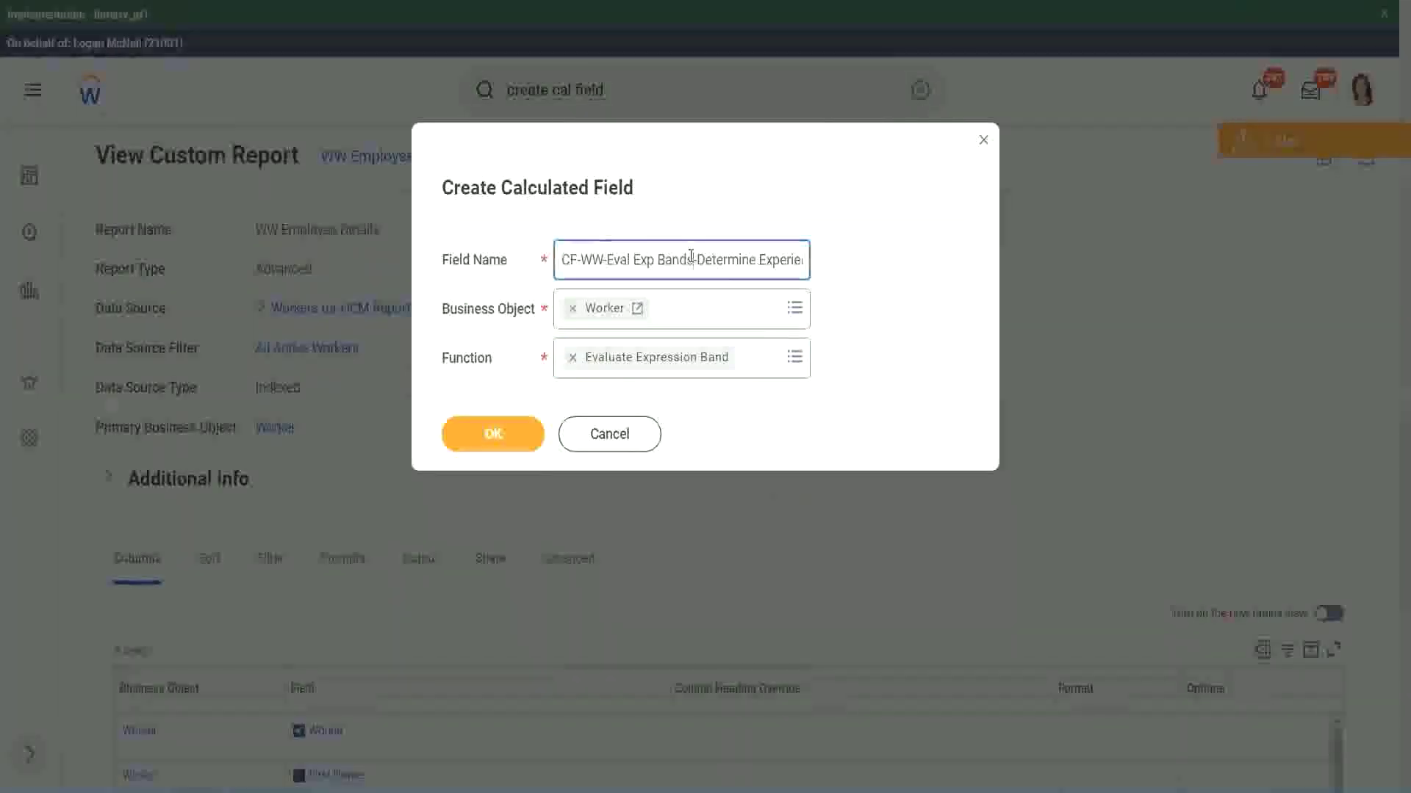
key(BackSpace)
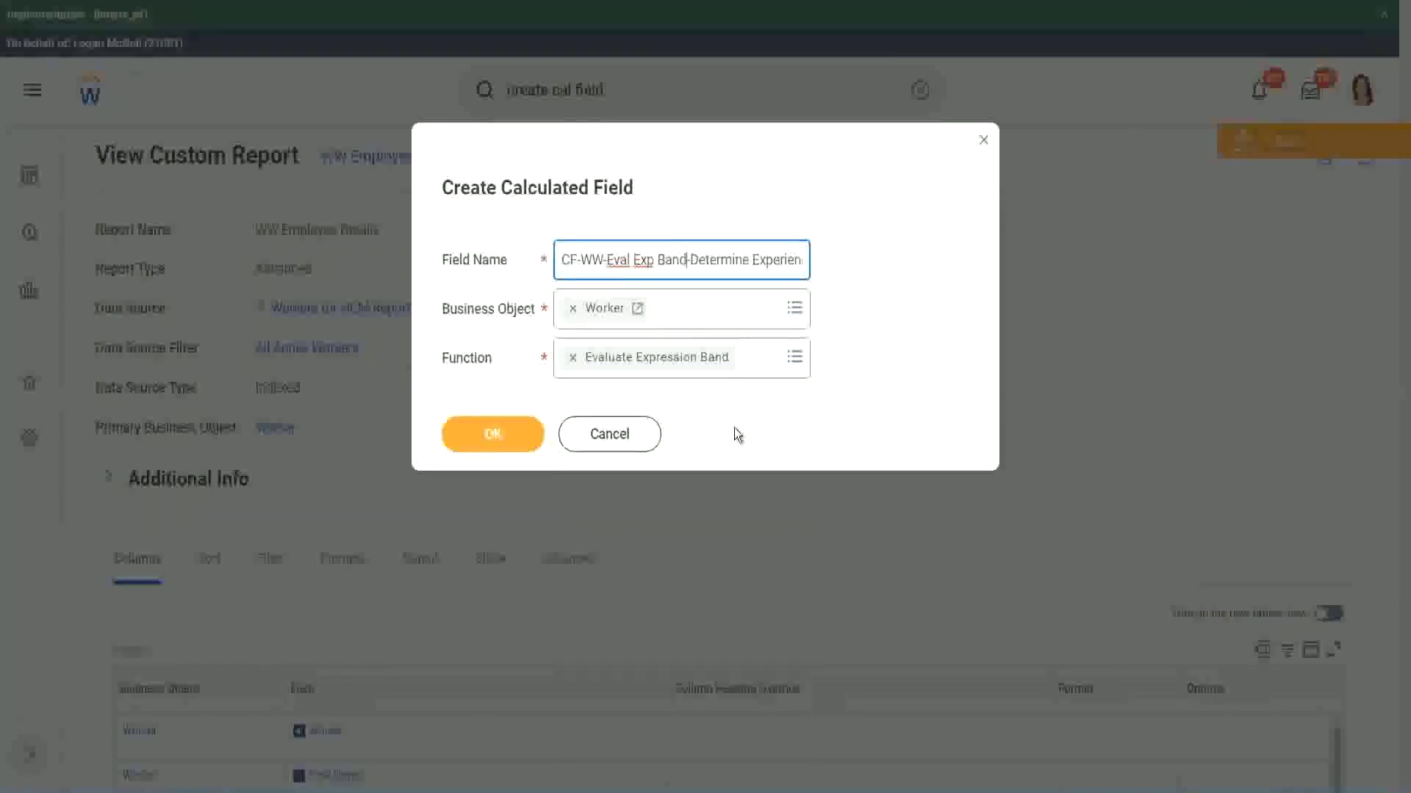
click(492, 432)
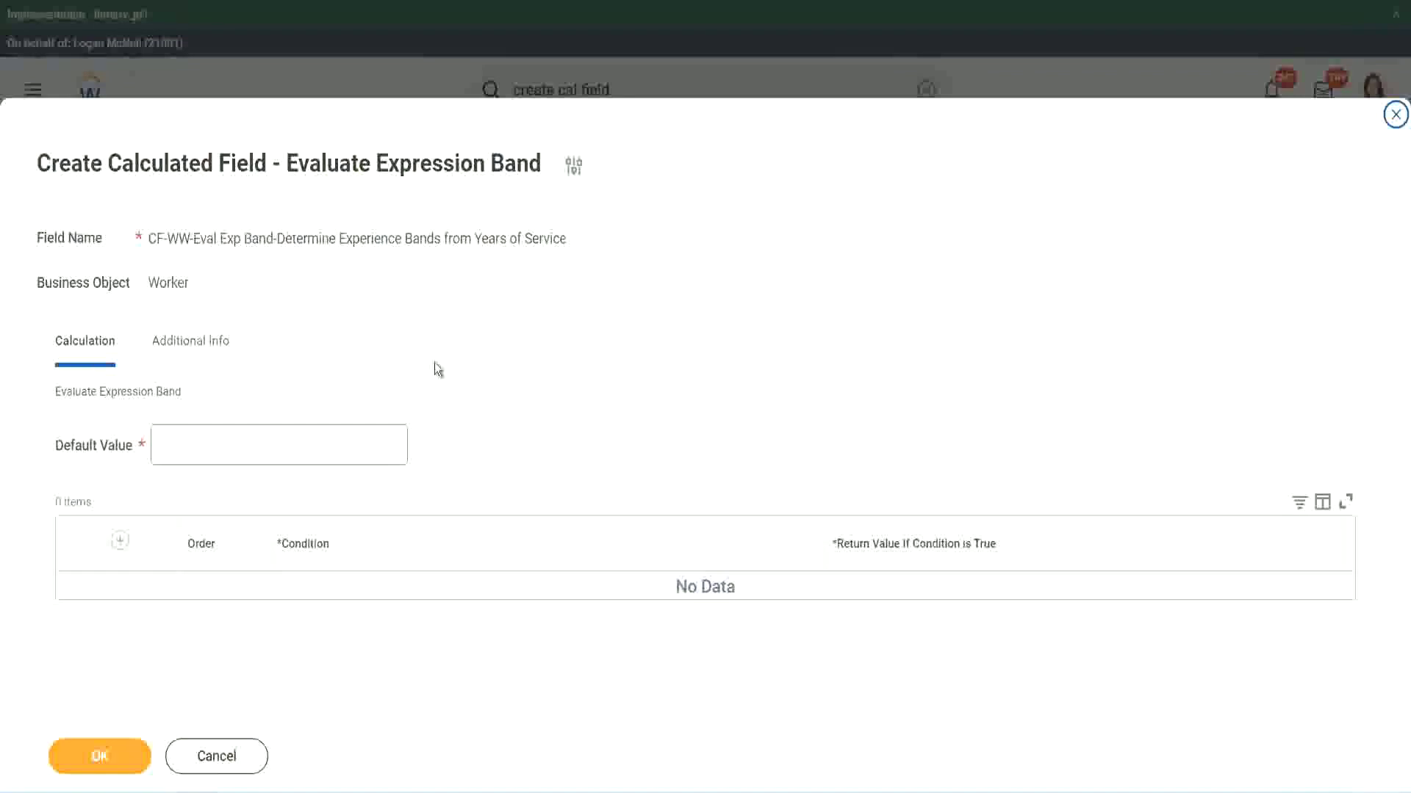
Clear the stray N from the Default Value box
click(204, 454)
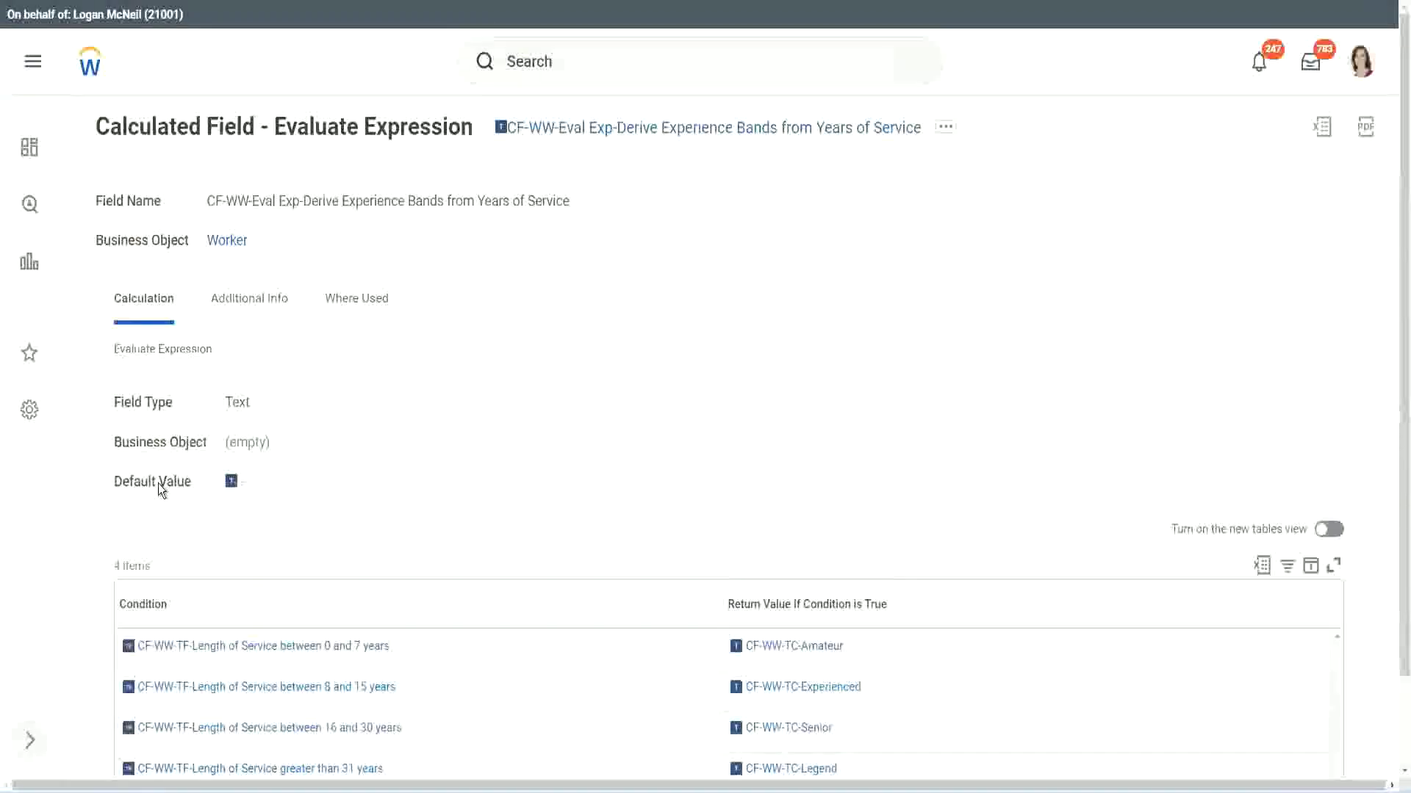
mouse_move(231, 487)
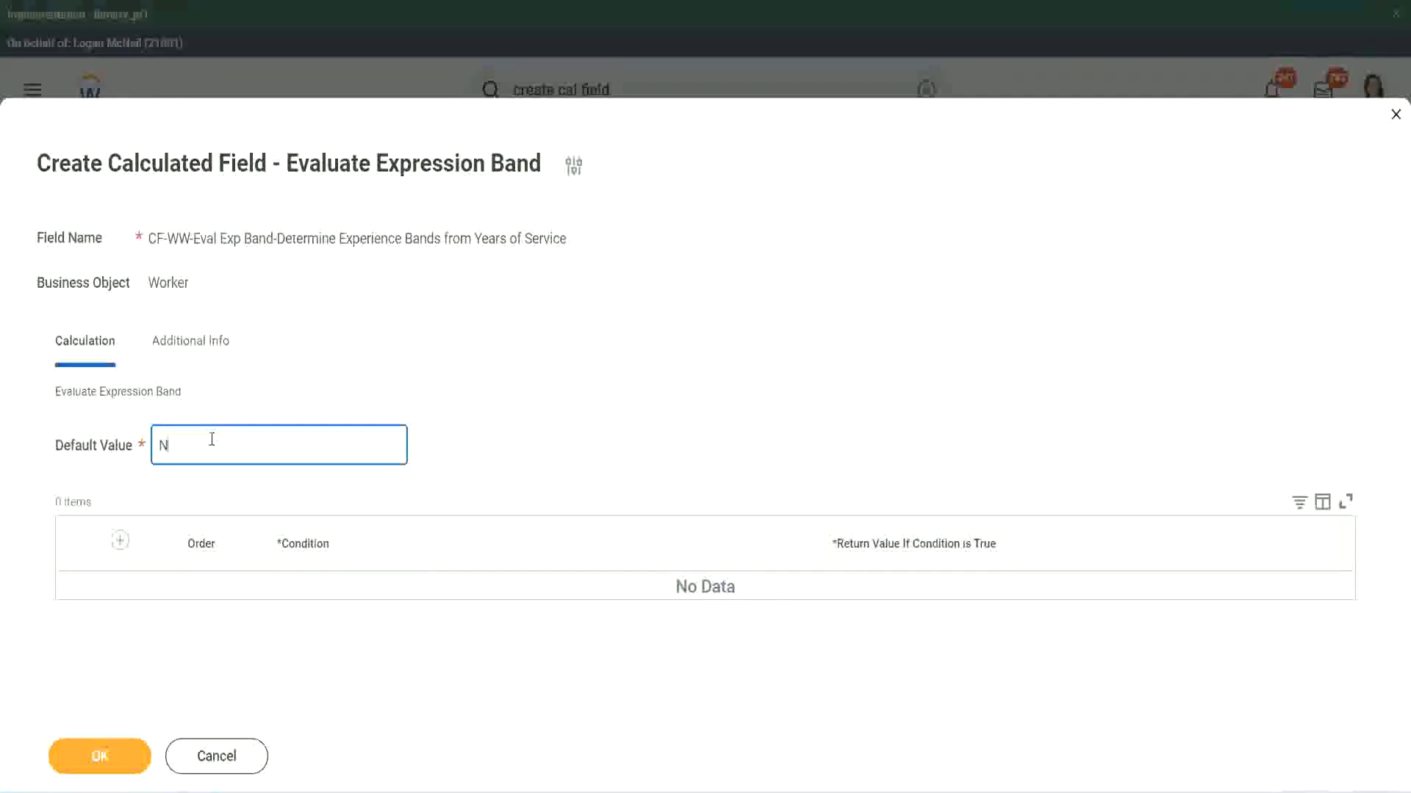
key(BackSpace)
Add the first condition row and test its Return Value box with throwaway text, then erase it
click(120, 543)
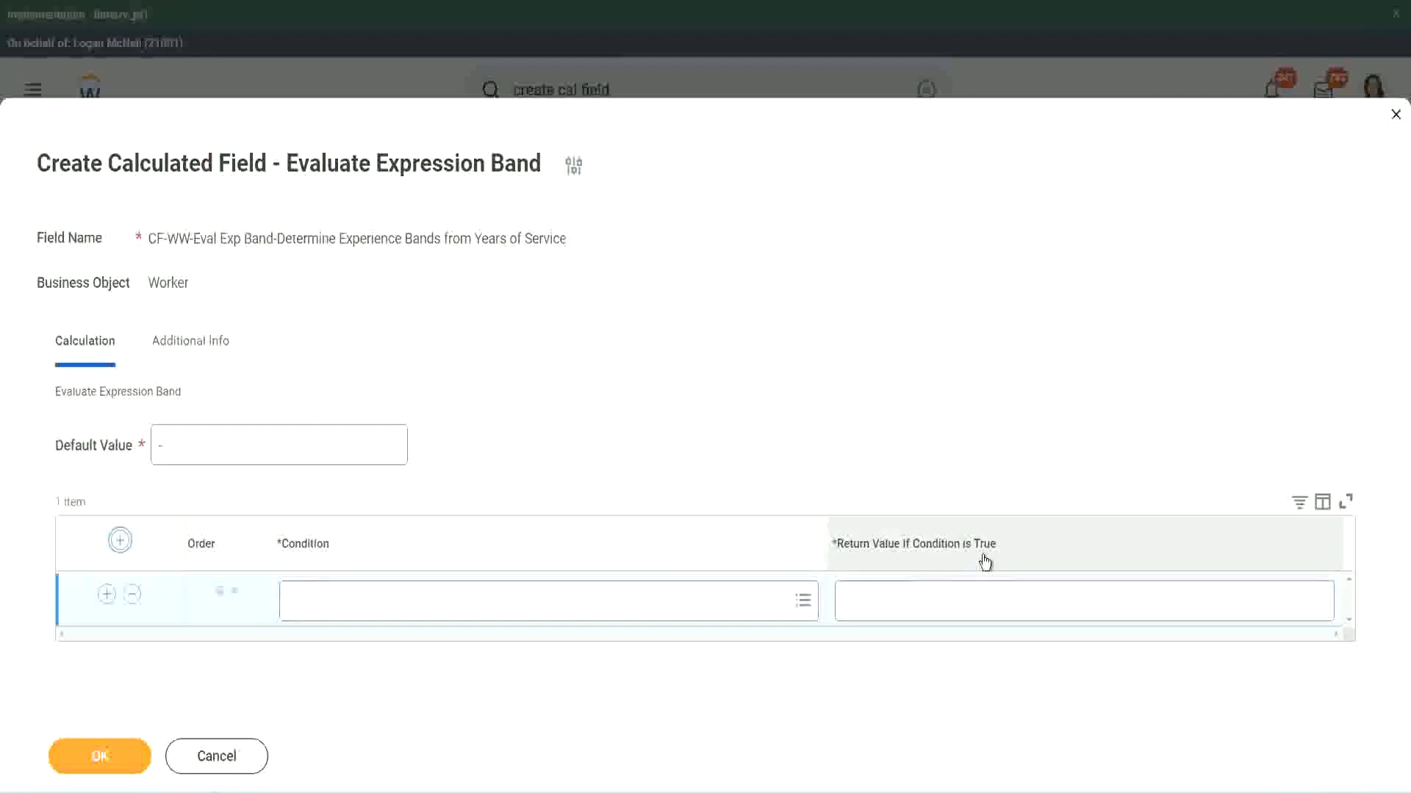
click(918, 603)
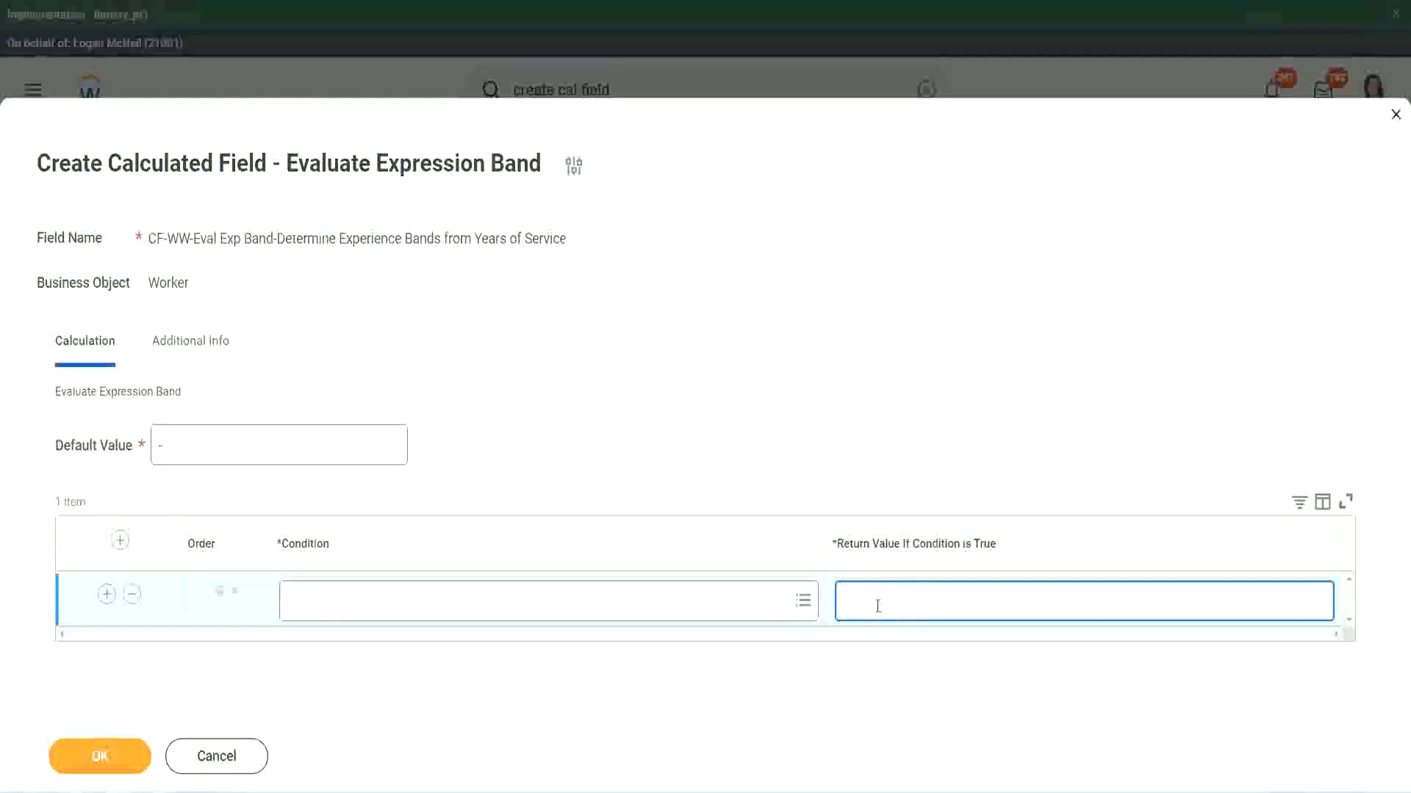
text(adkjdjaidjaijdia)
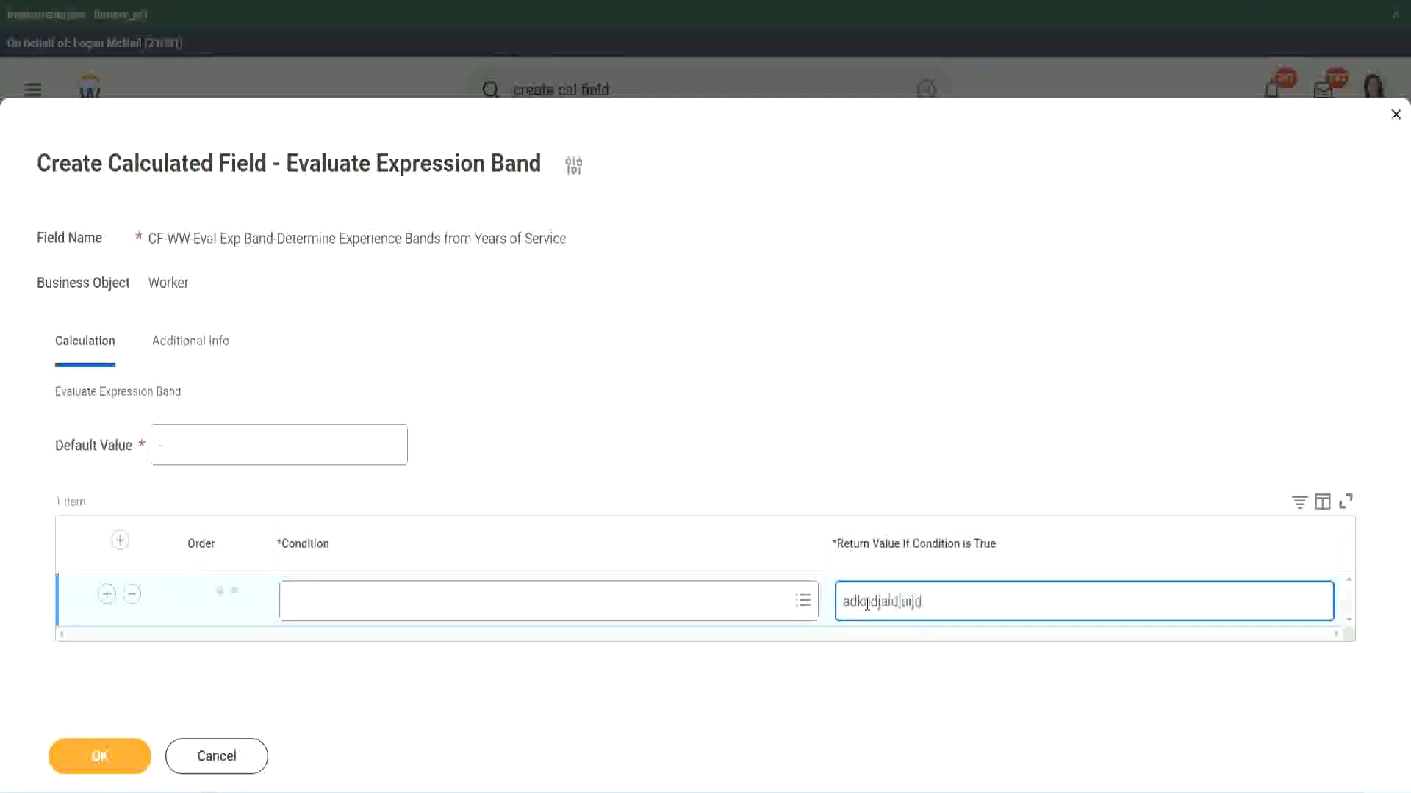
key(BackSpace)
key(BackSpace)
key(BackSpace)
key(BackSpace)
key(BackSpace)
key(BackSpace)
key(BackSpace)
key(BackSpace)
key(BackSpace)
key(BackSpace)
key(BackSpace)
key(BackSpace)
key(BackSpace)
key(BackSpace)
key(BackSpace)
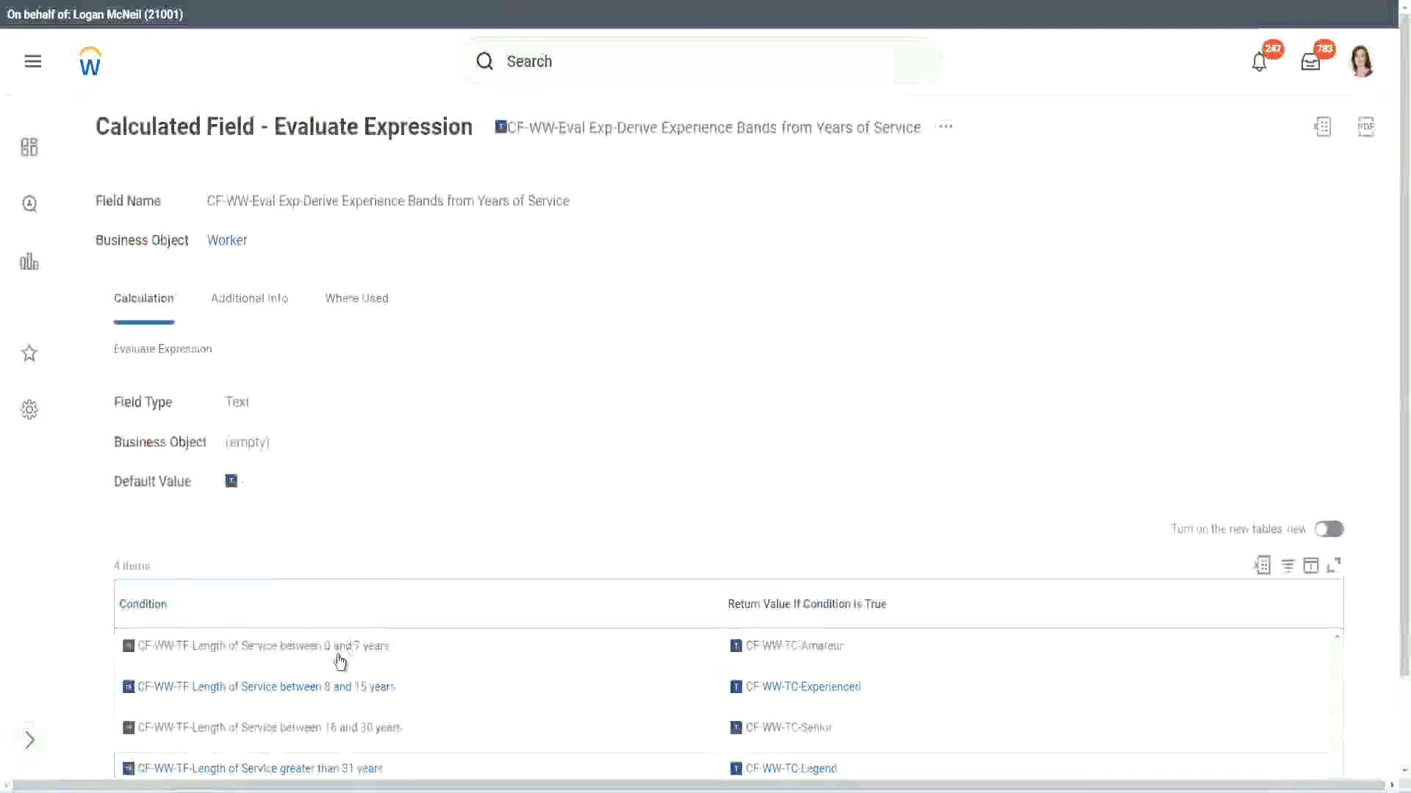
Paste the 0–7 years condition into row 1, return Amateur, and add a second row
right_click(327, 650)
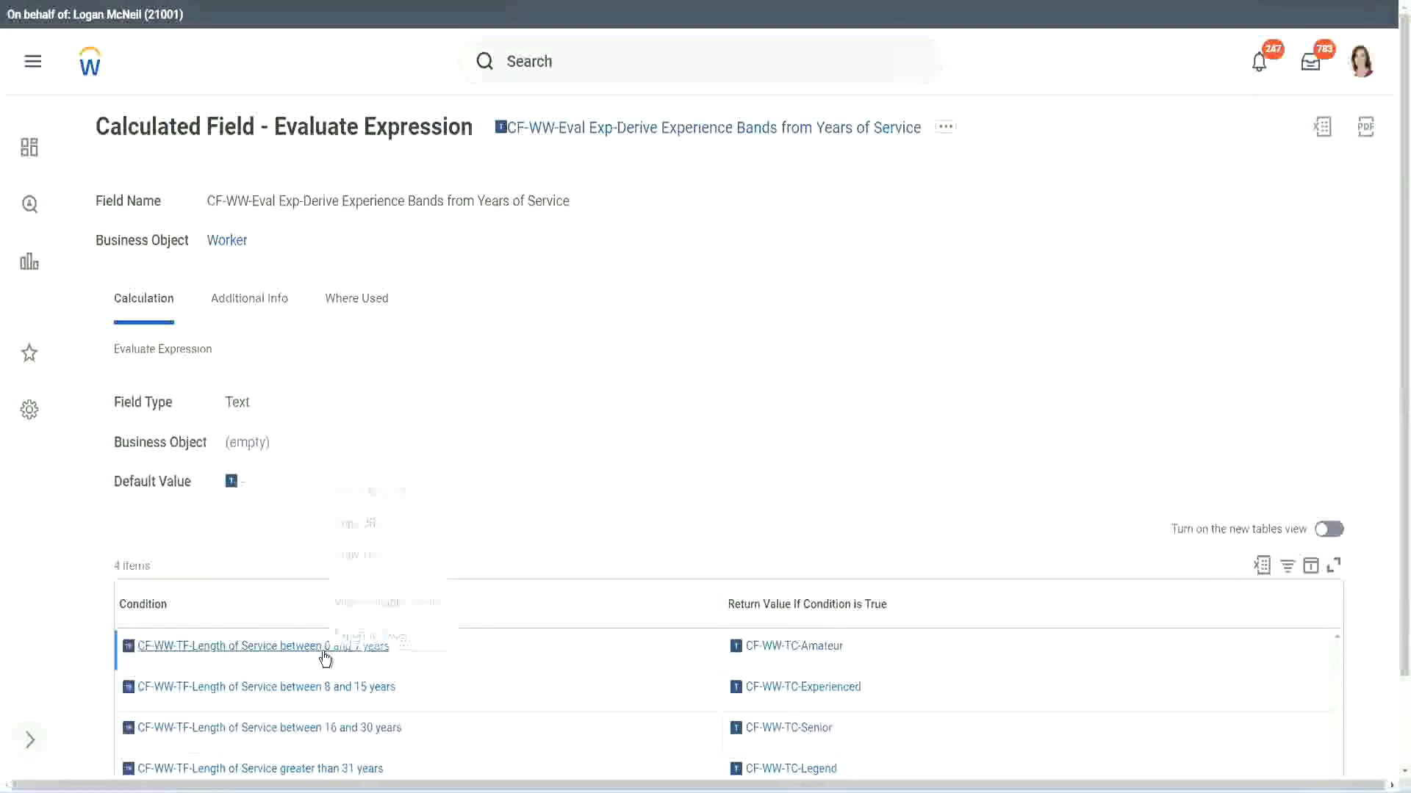
click(381, 573)
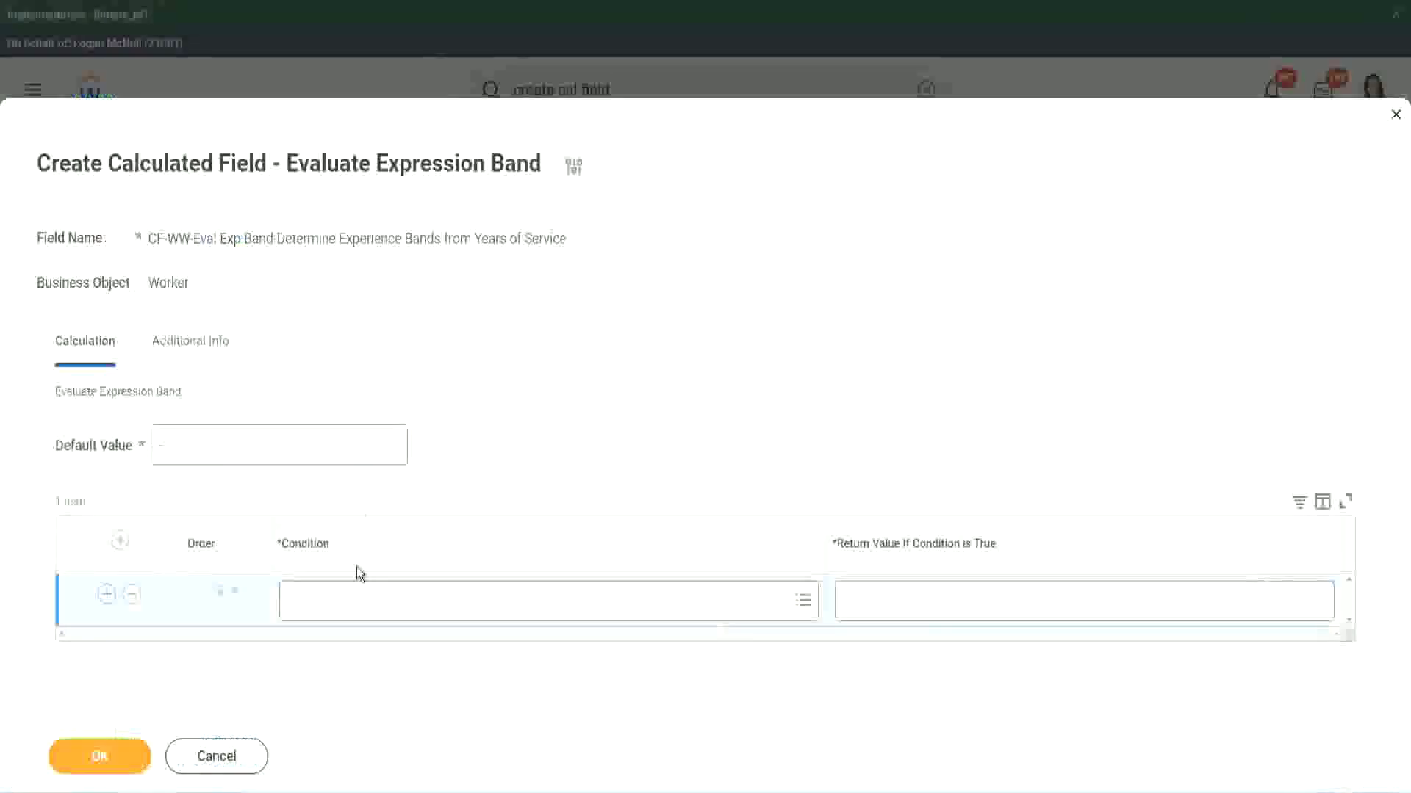
click(358, 607)
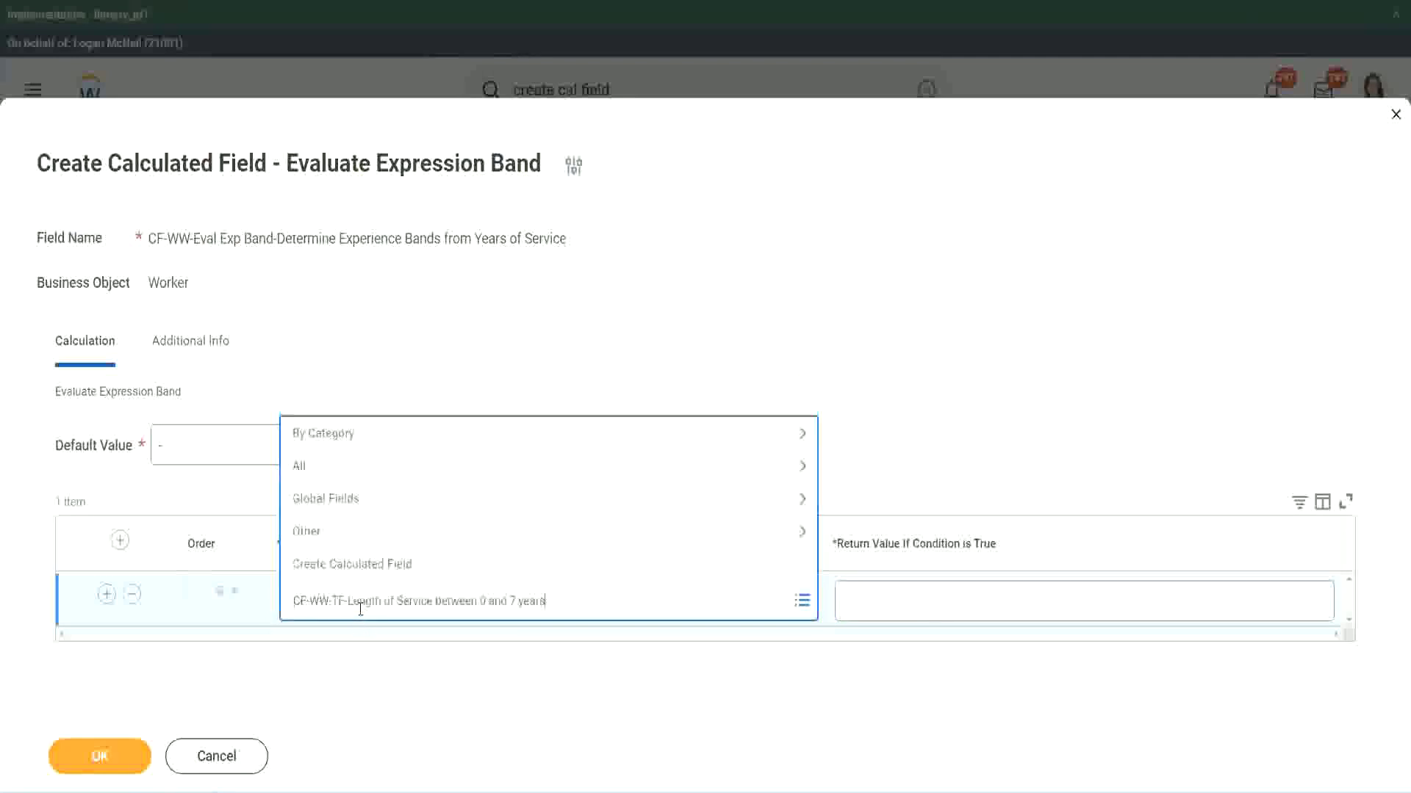
key(ctrl+v)
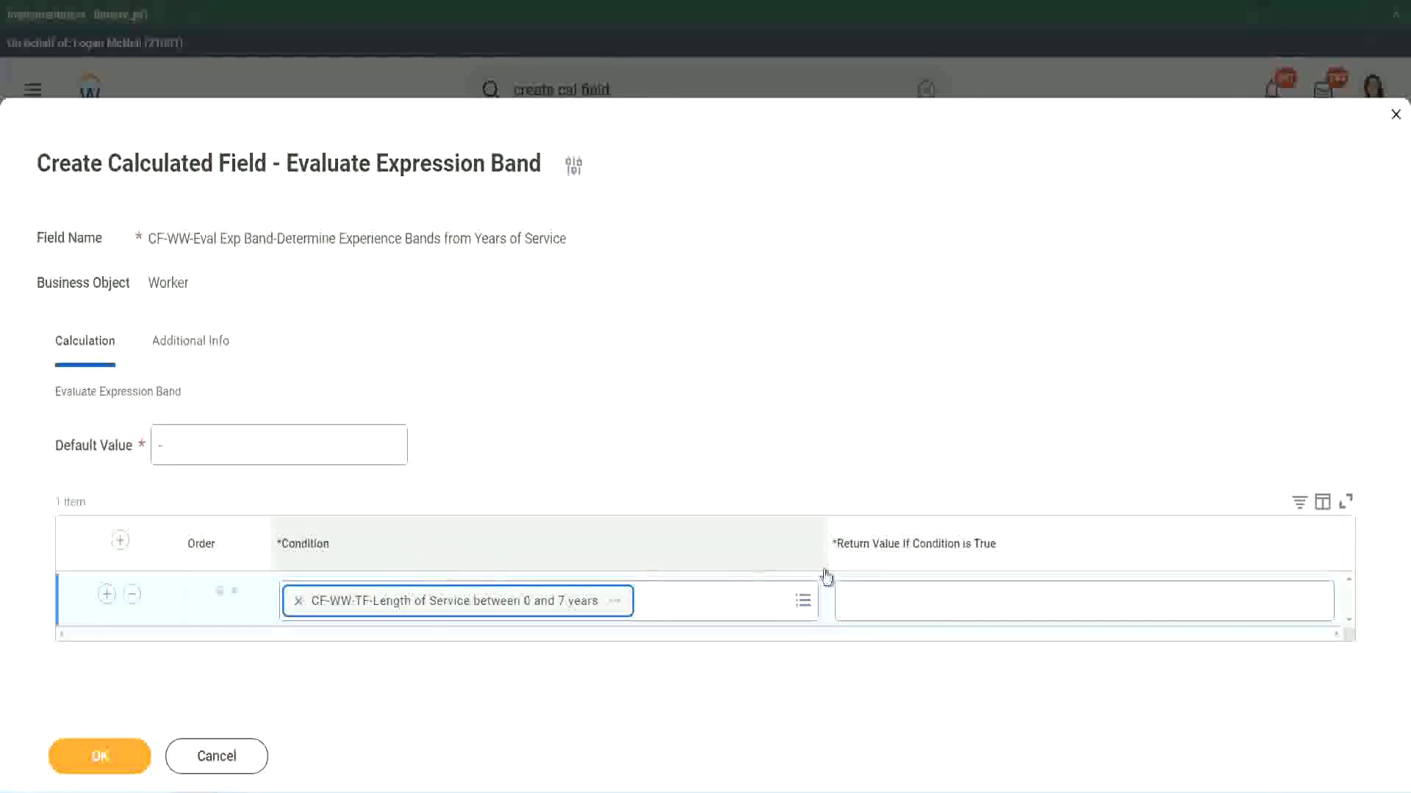
click(892, 588)
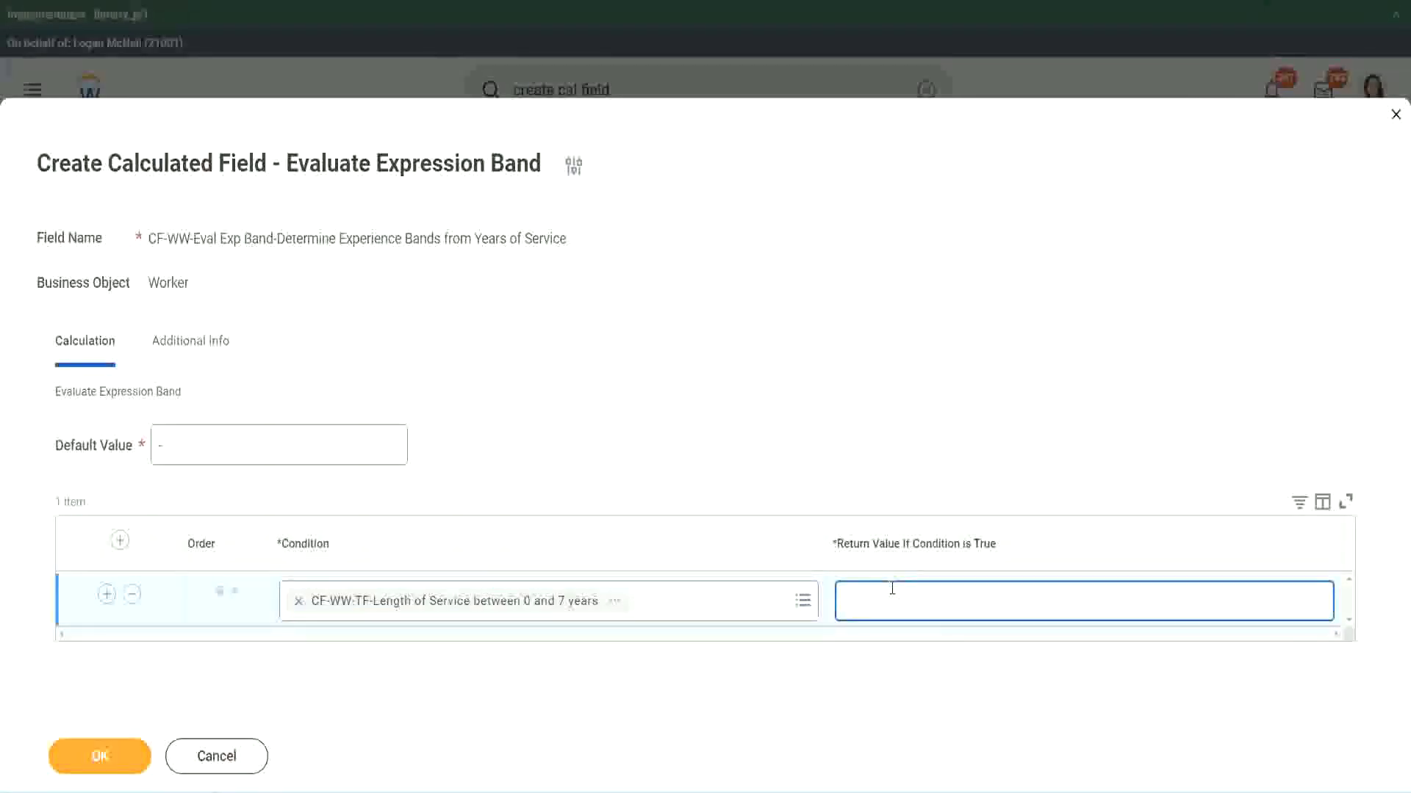
text(Amateur)
click(106, 594)
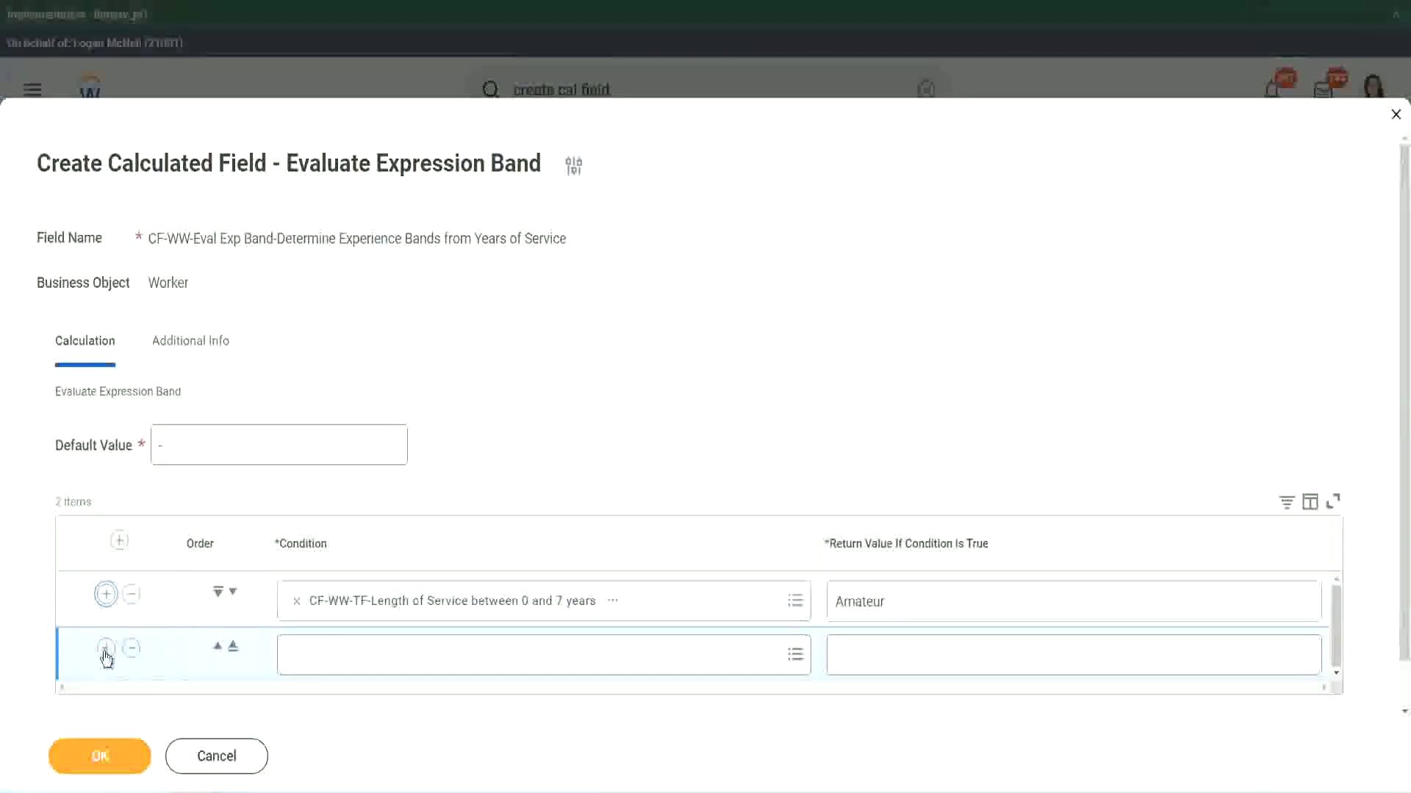
Add two more rows and paste the 8–15, 16–30 and over-31 years conditions into them
click(106, 651)
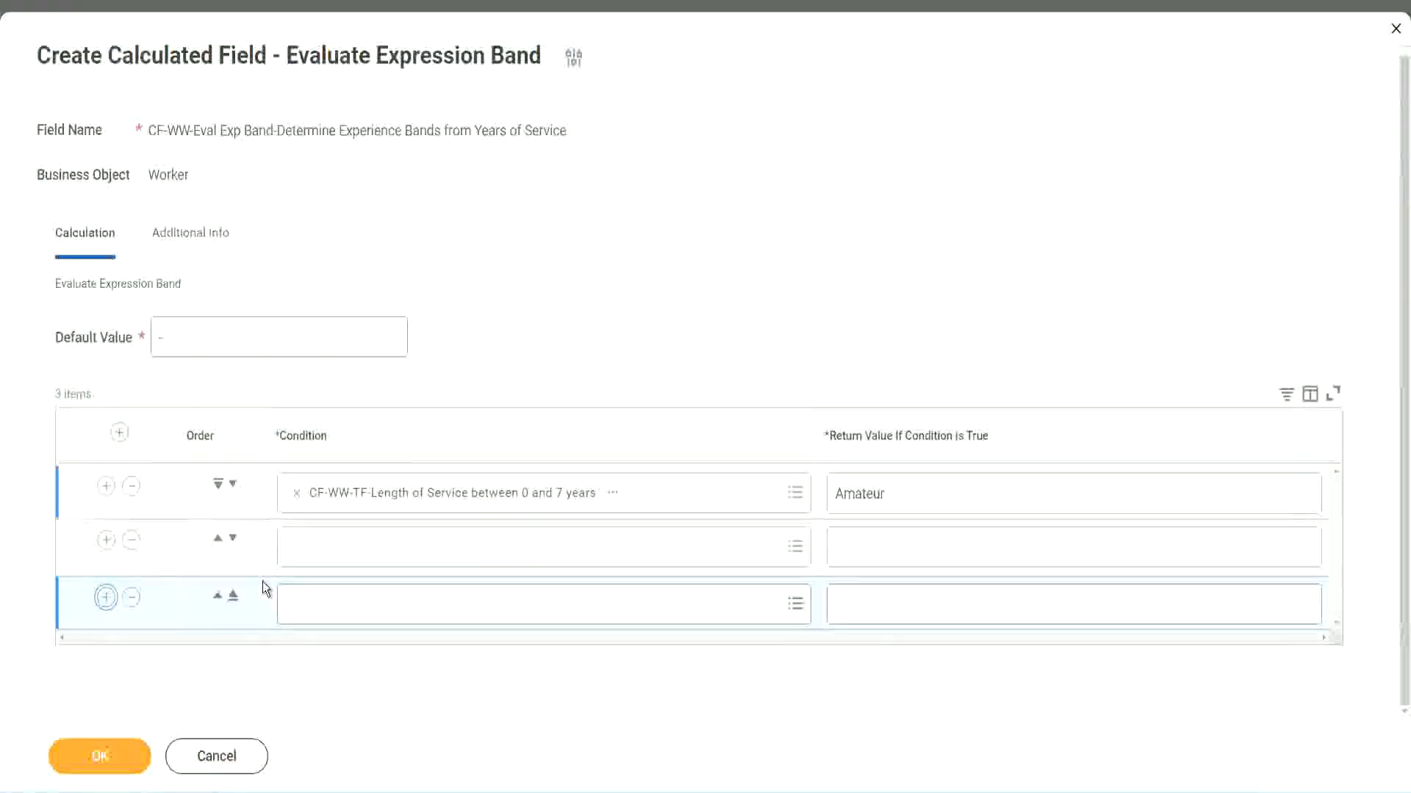
click(106, 596)
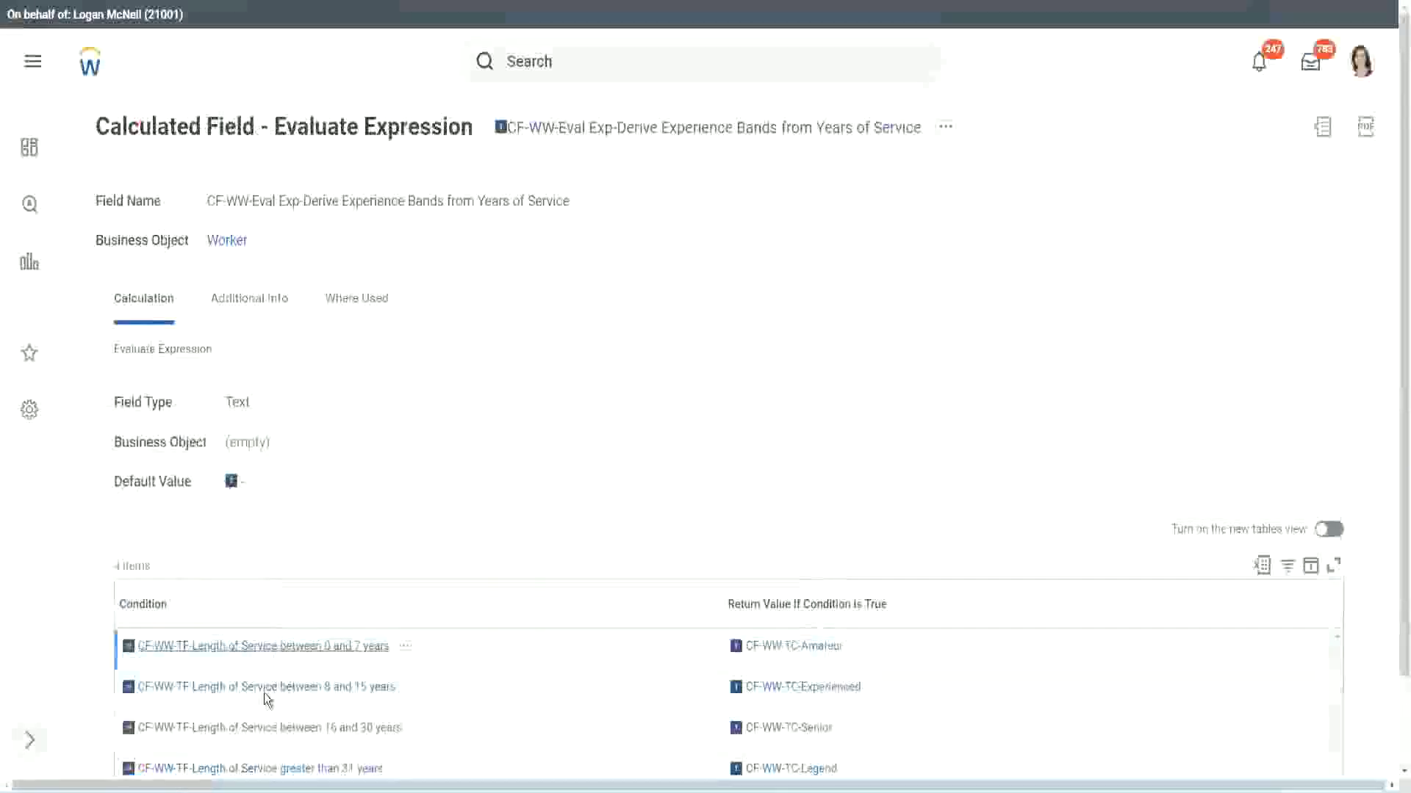
right_click(264, 724)
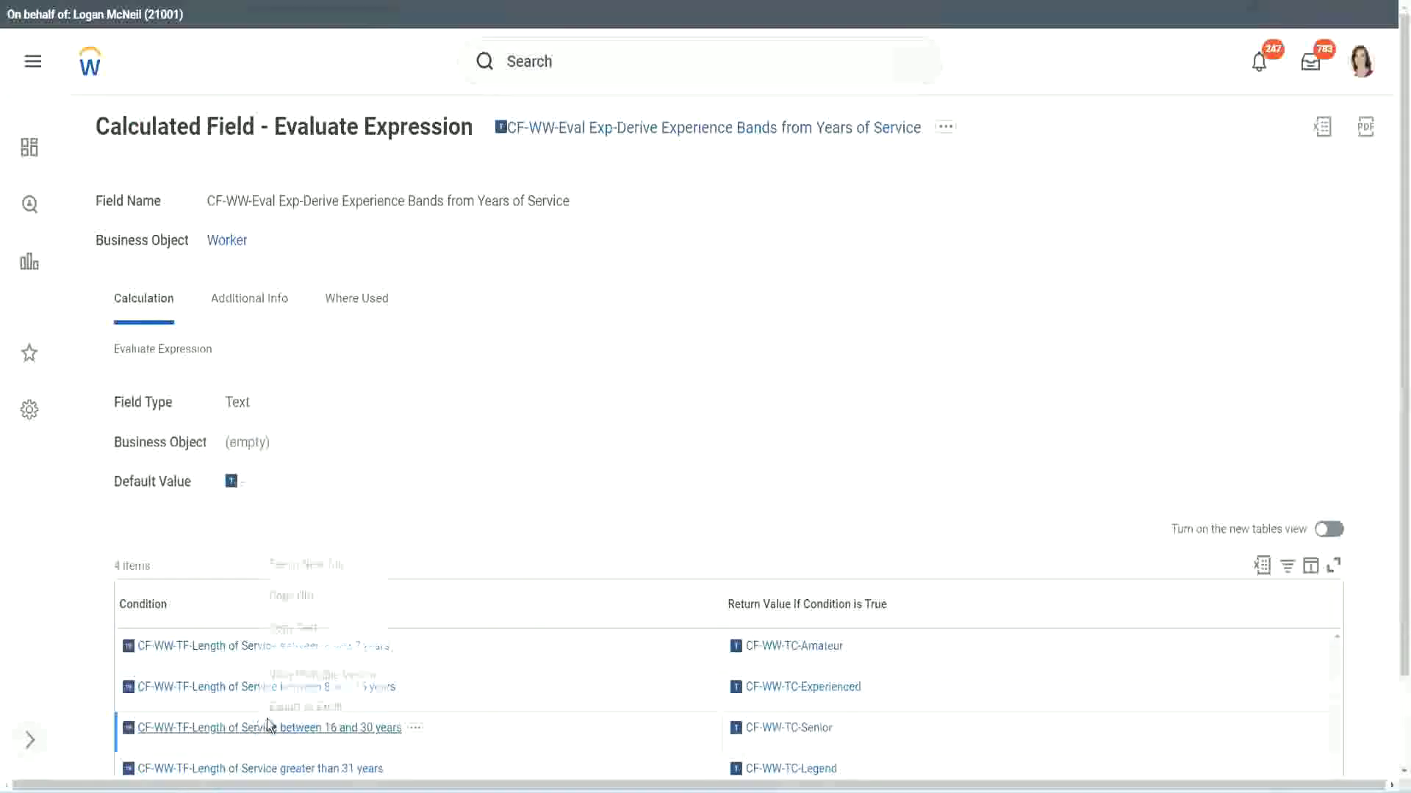
click(321, 628)
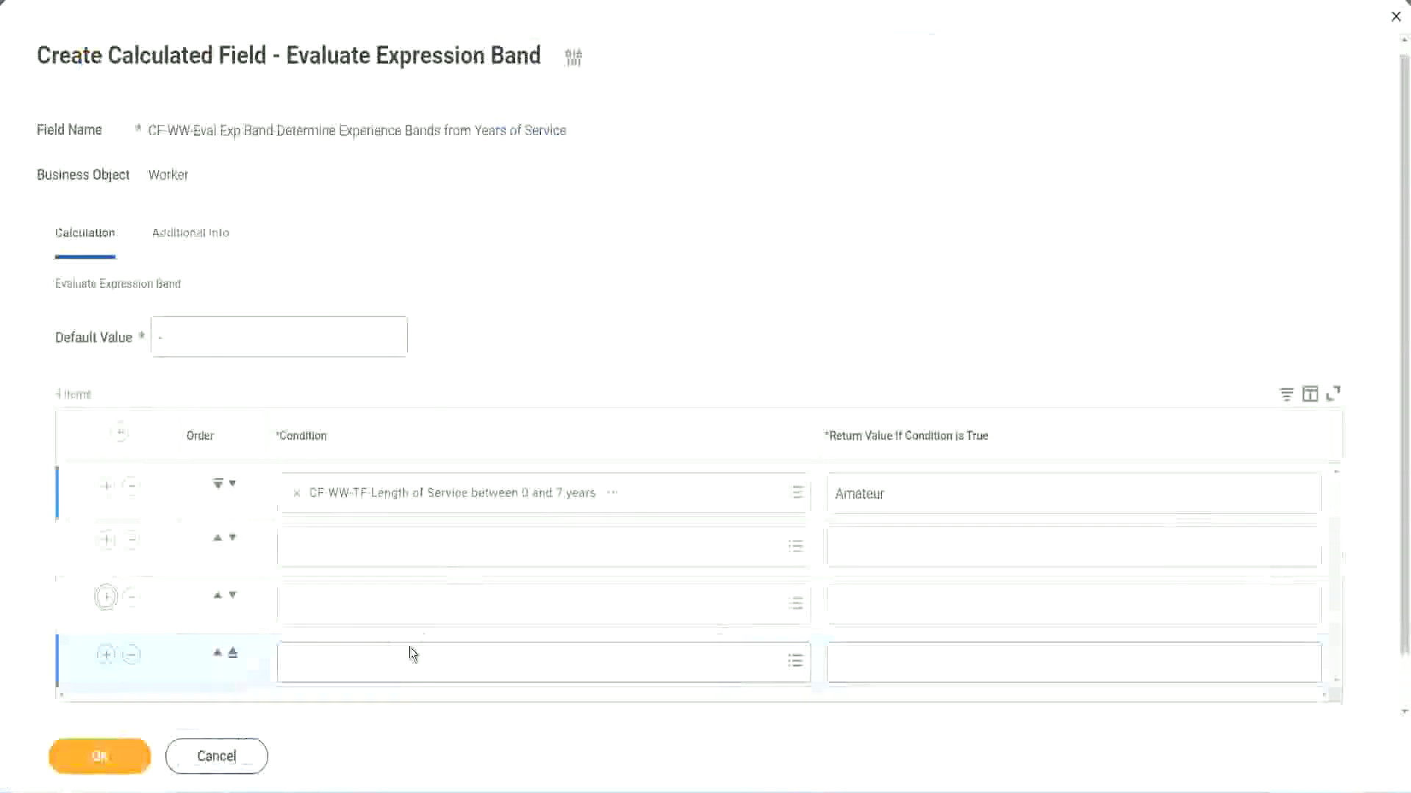
click(359, 539)
key(ctrl+v)
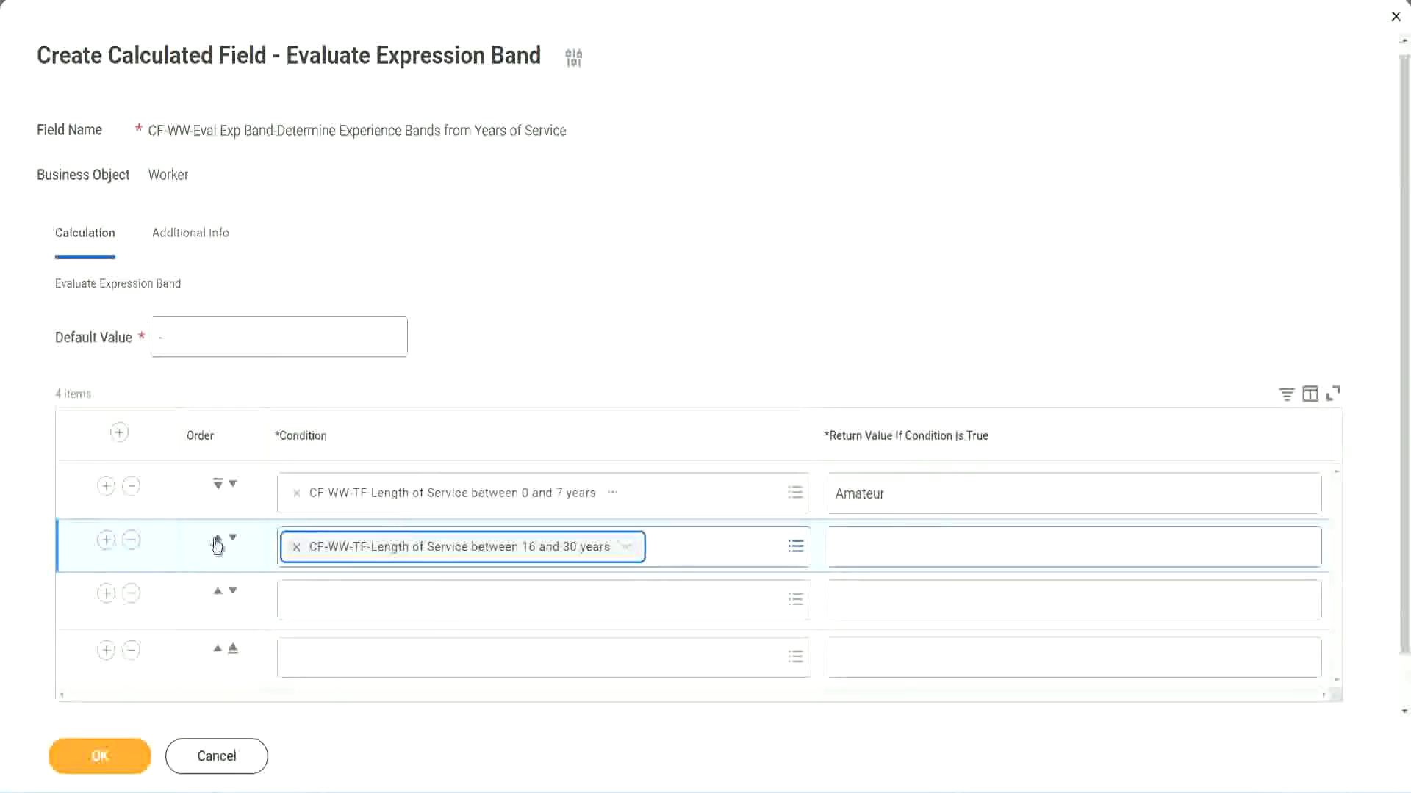
click(233, 537)
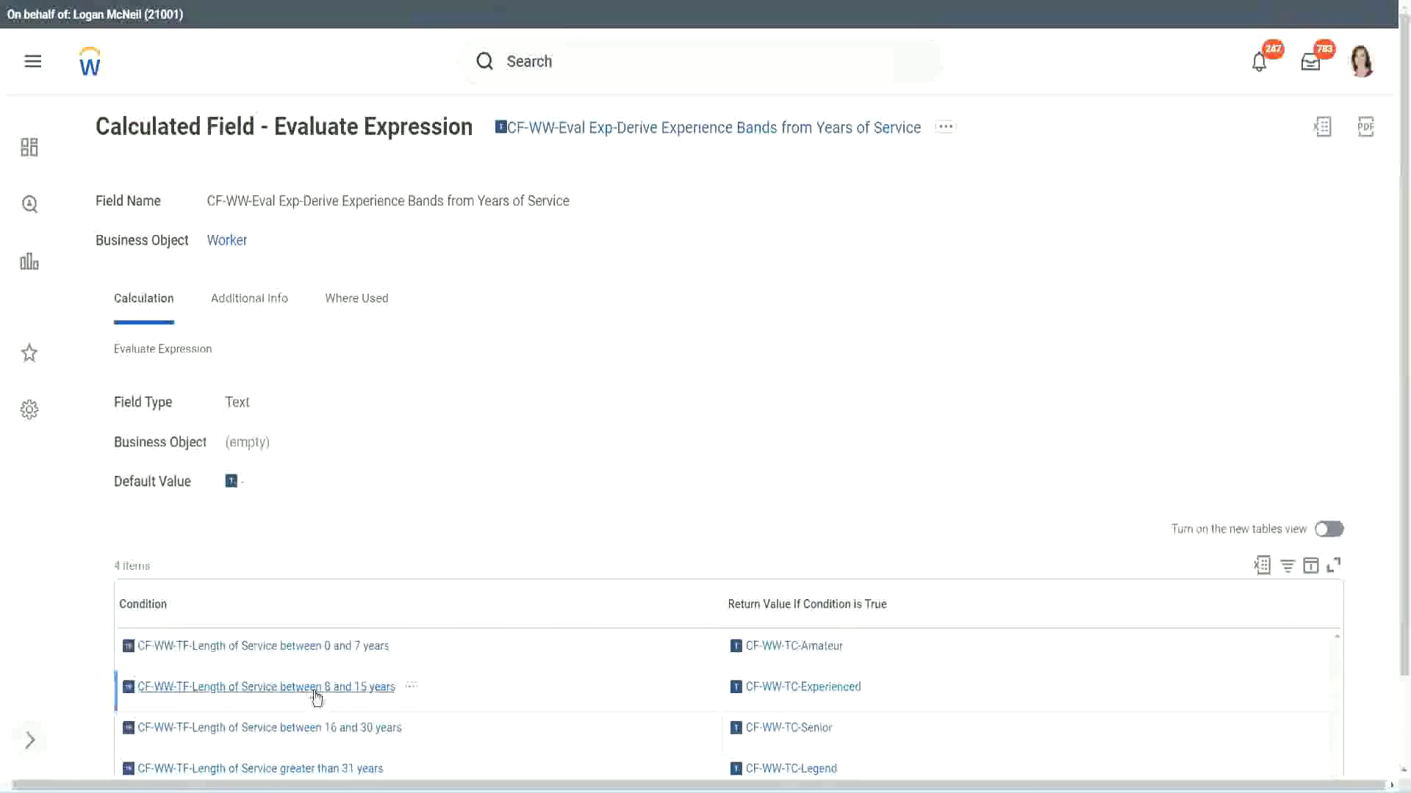
right_click(318, 698)
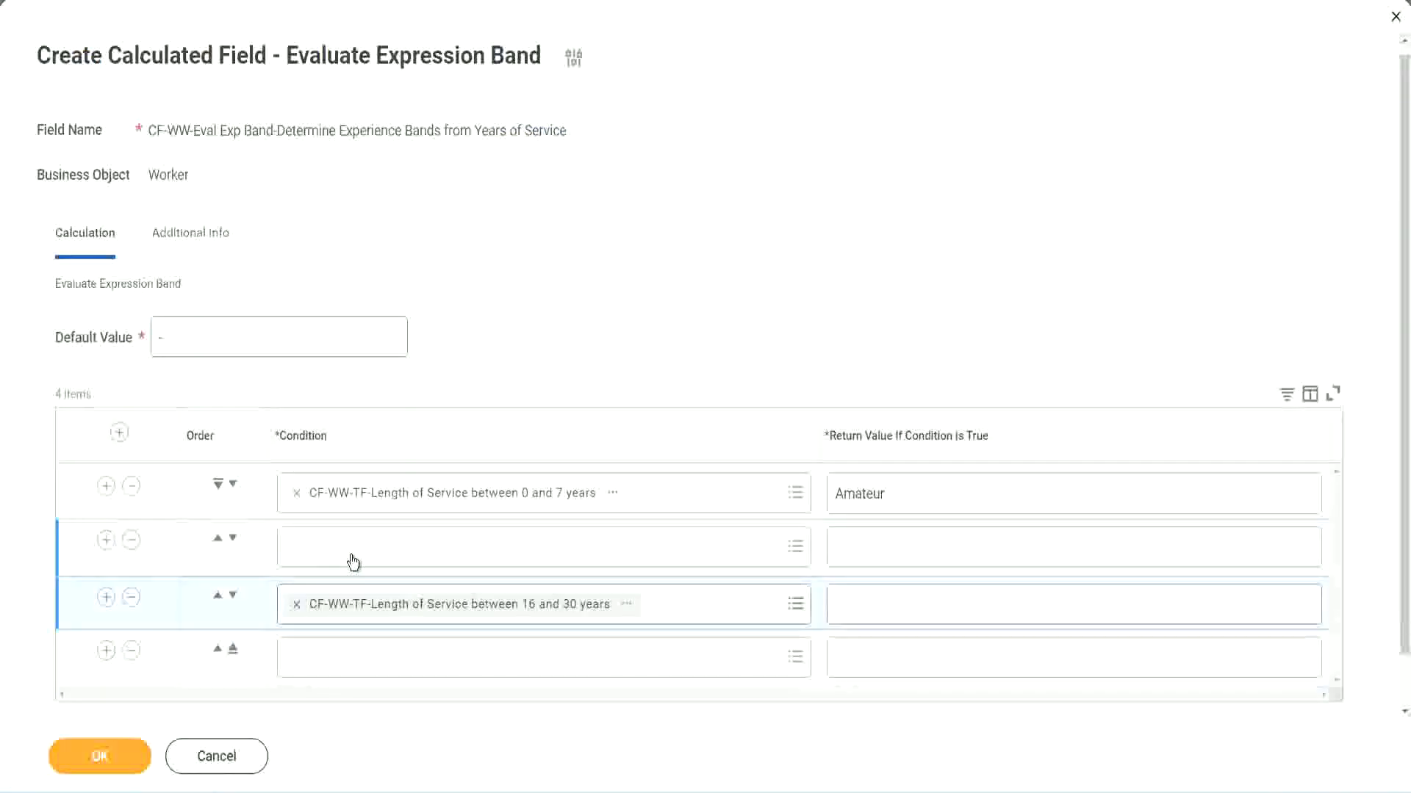
click(353, 562)
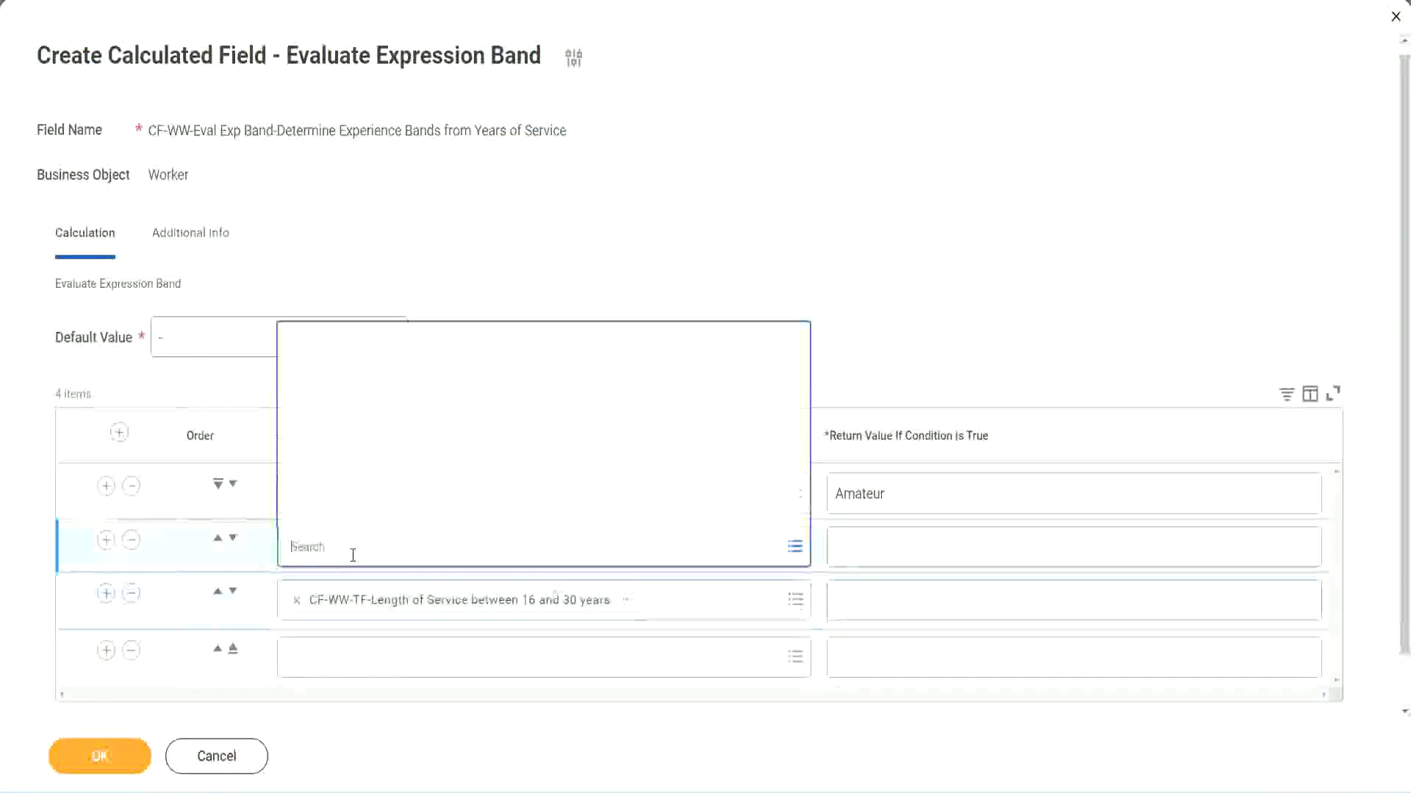
text(CF-WW-TF-Length of Service between 8 and 15 years)
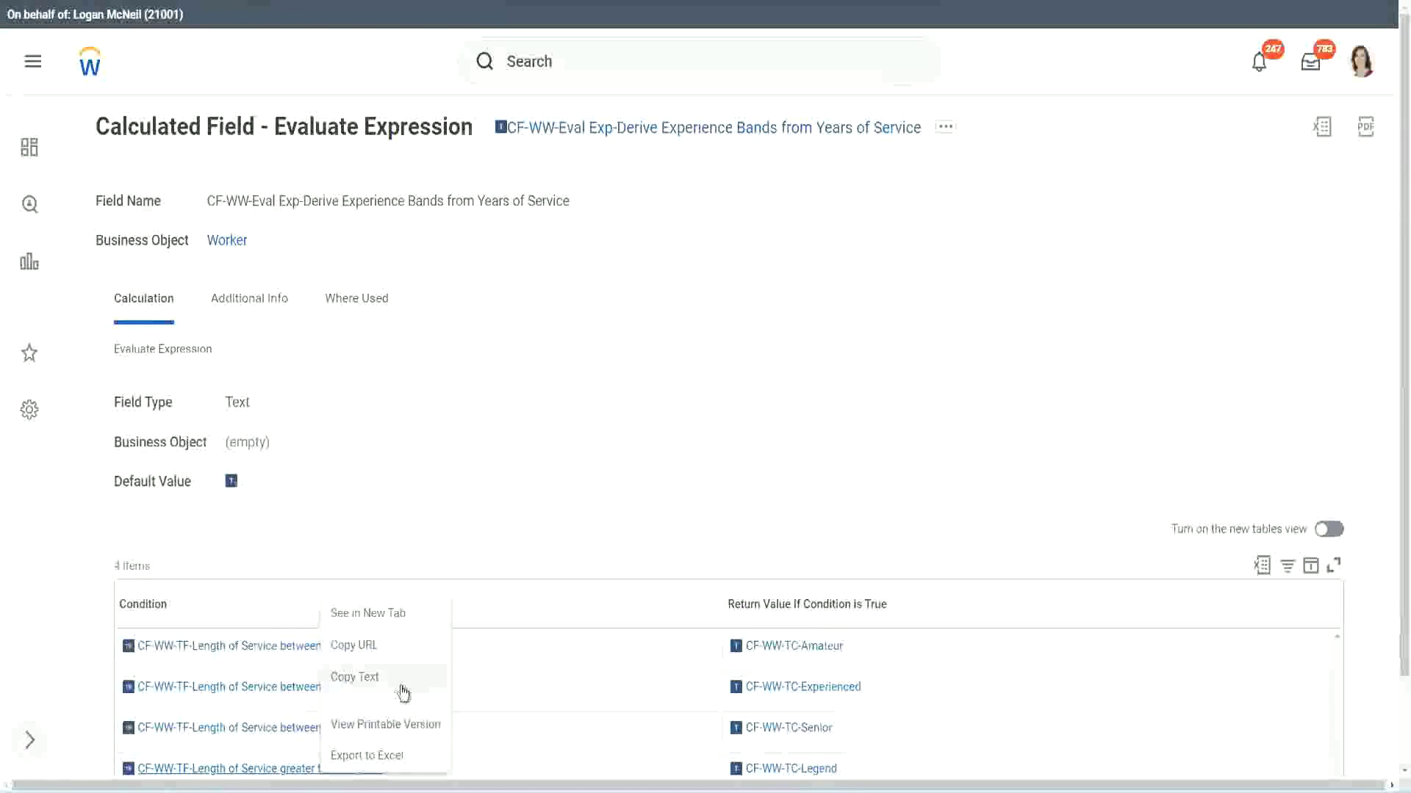
click(435, 444)
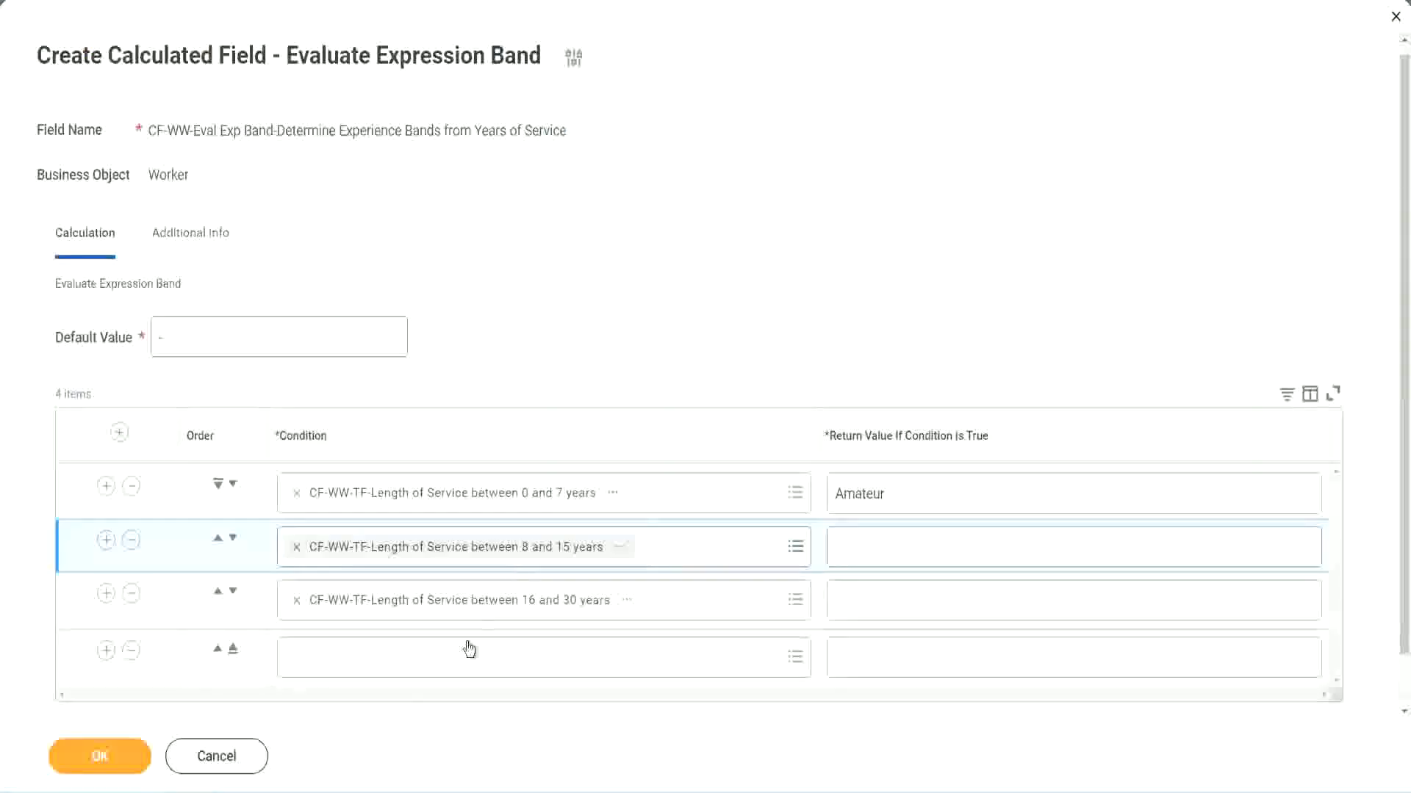
click(408, 654)
text(CF-WW-TF-Length of Service greater than 31 years)
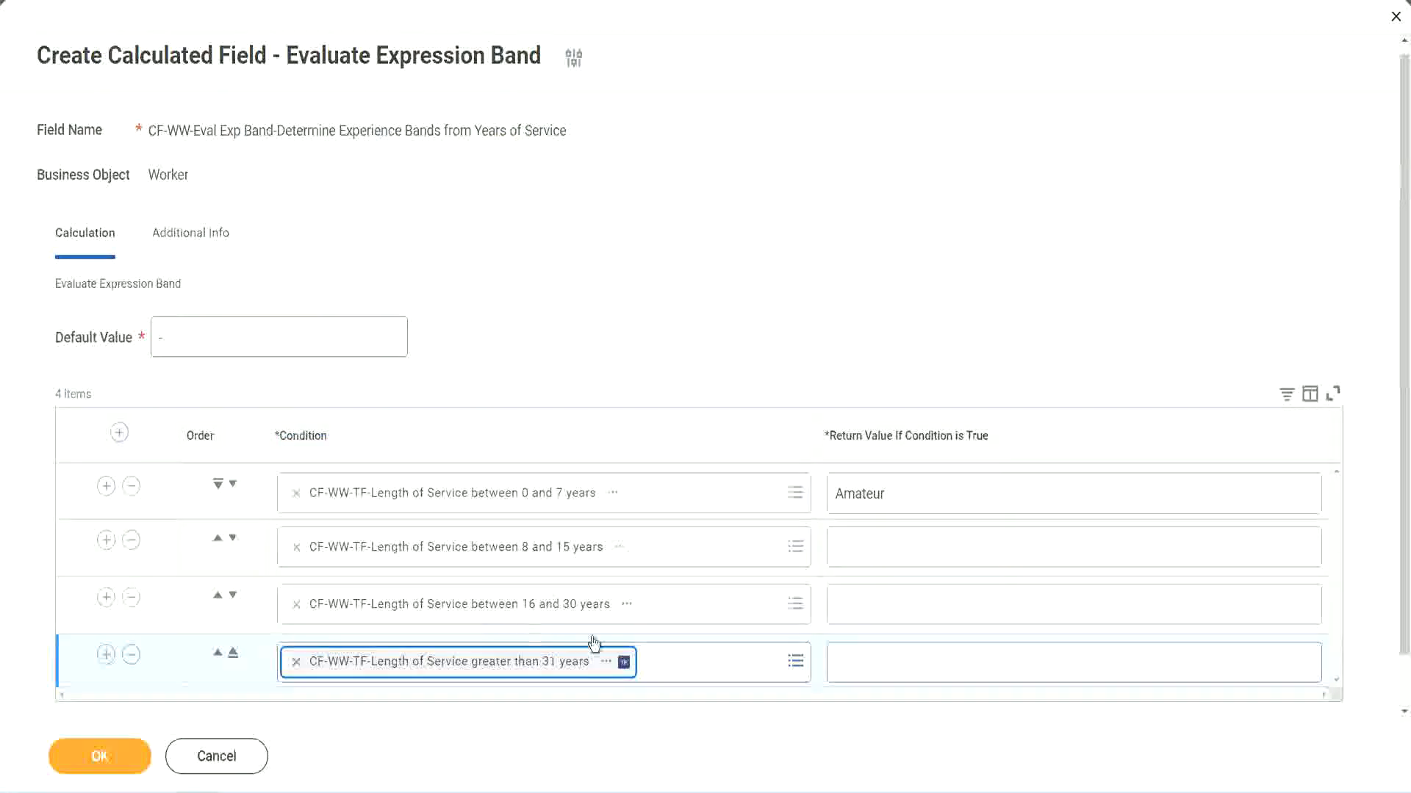
Enter Legend, Senior and Experienced as return values and submit the calculated field
click(927, 661)
text(Le)
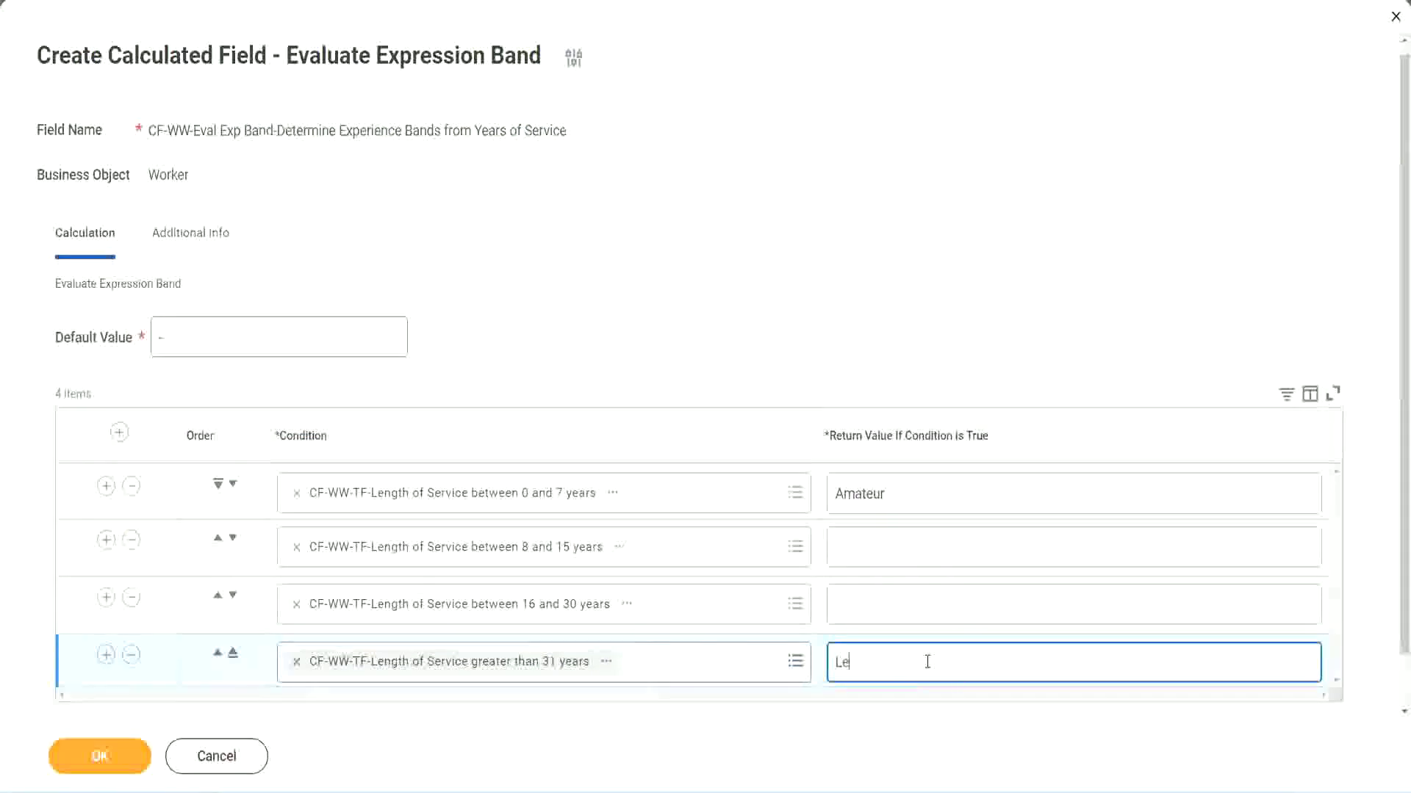
text(gend)
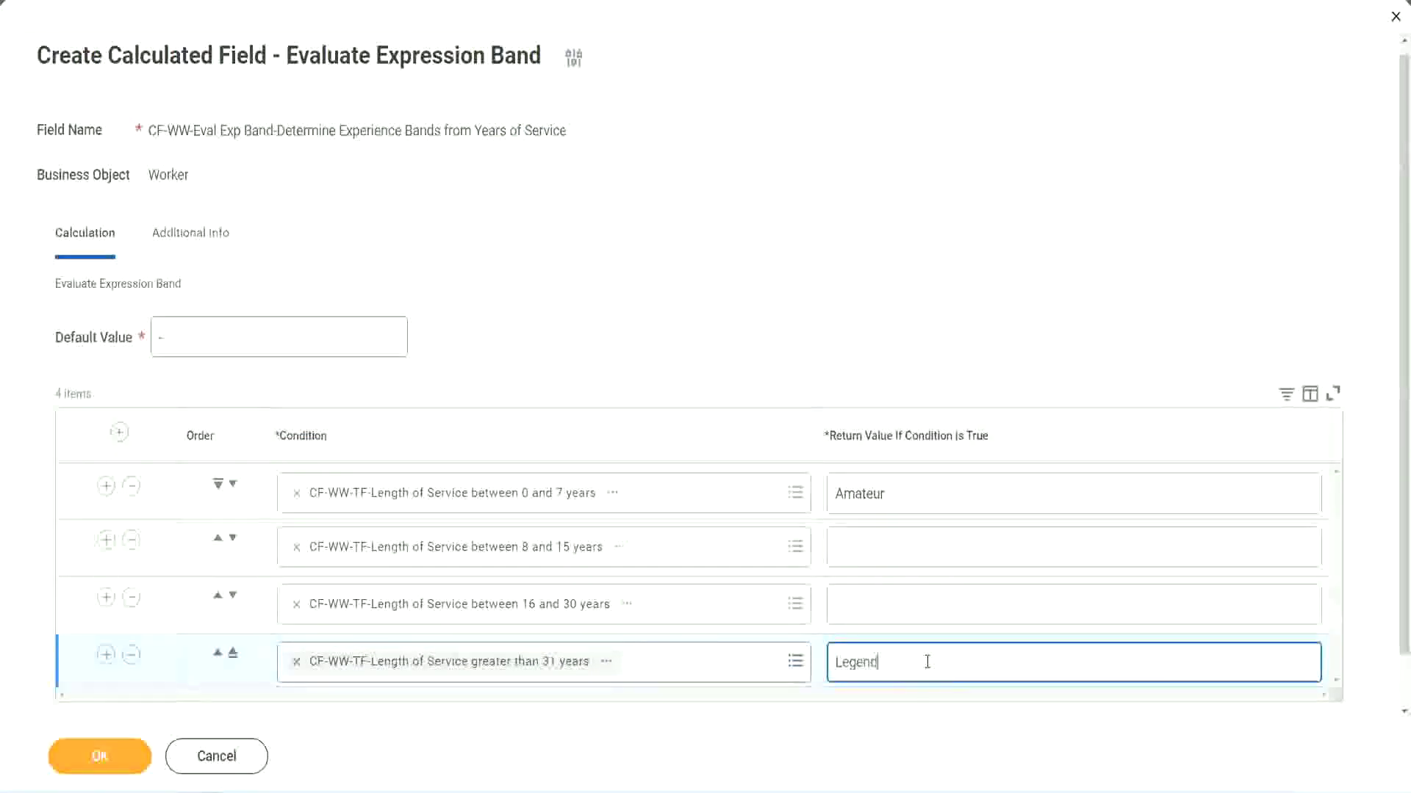
click(867, 602)
text(S)
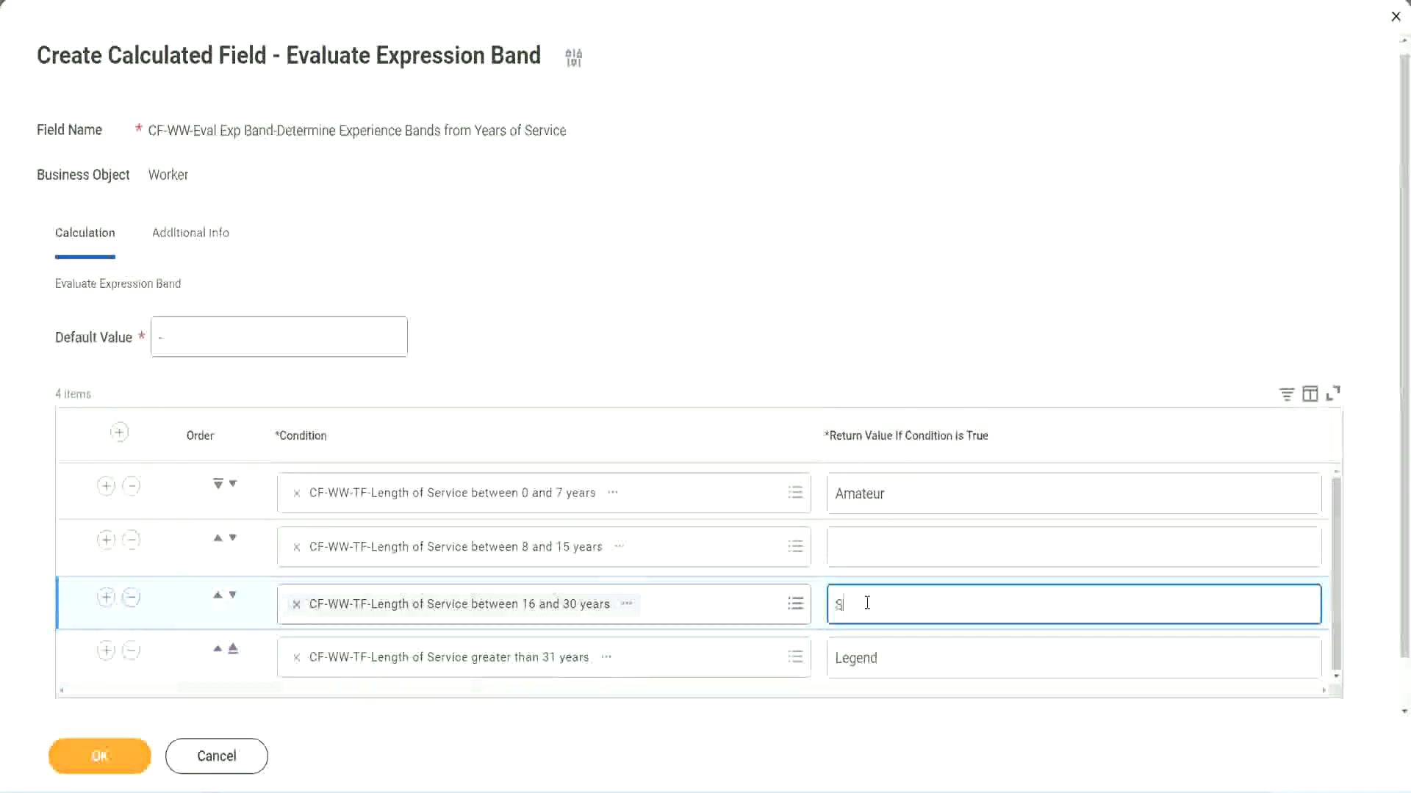
text(enior)
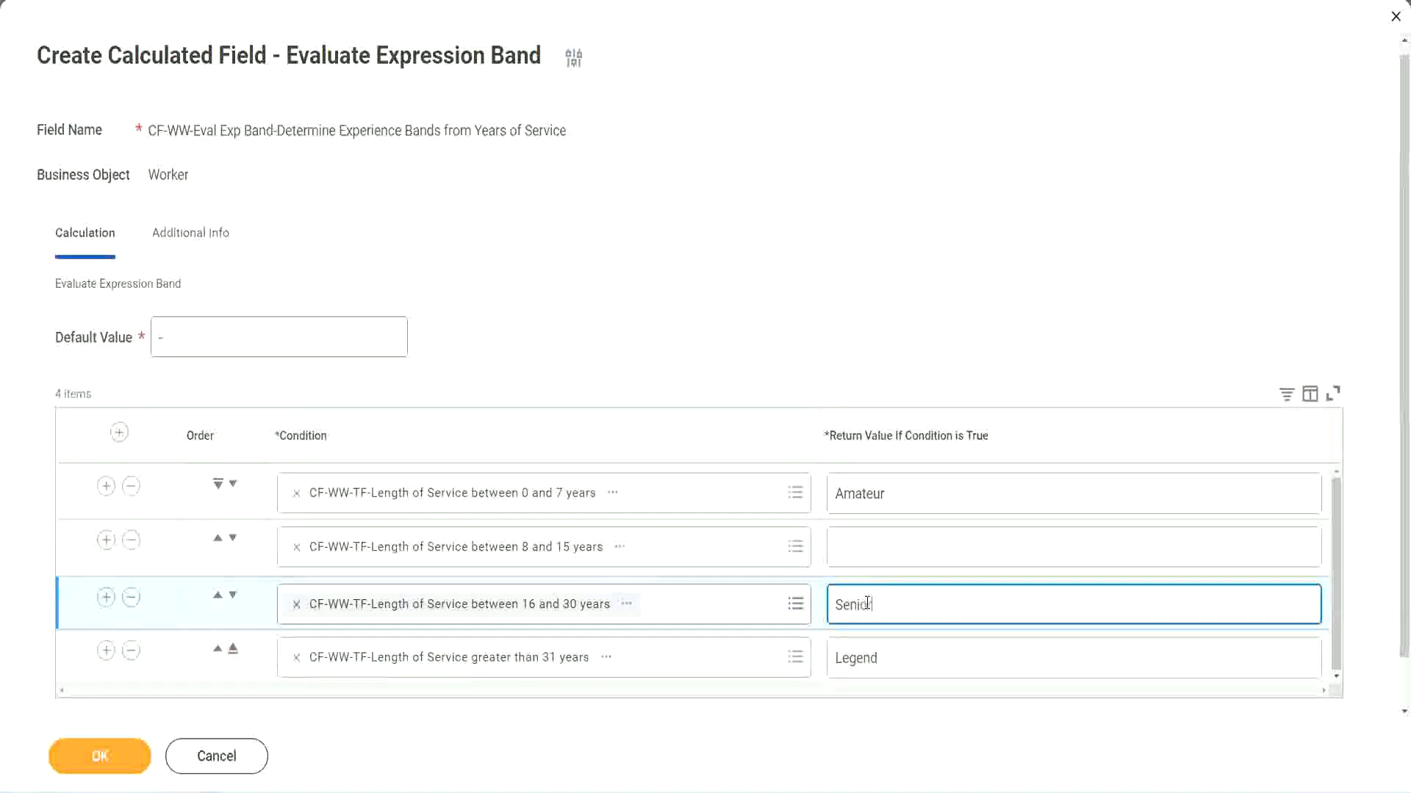
click(890, 547)
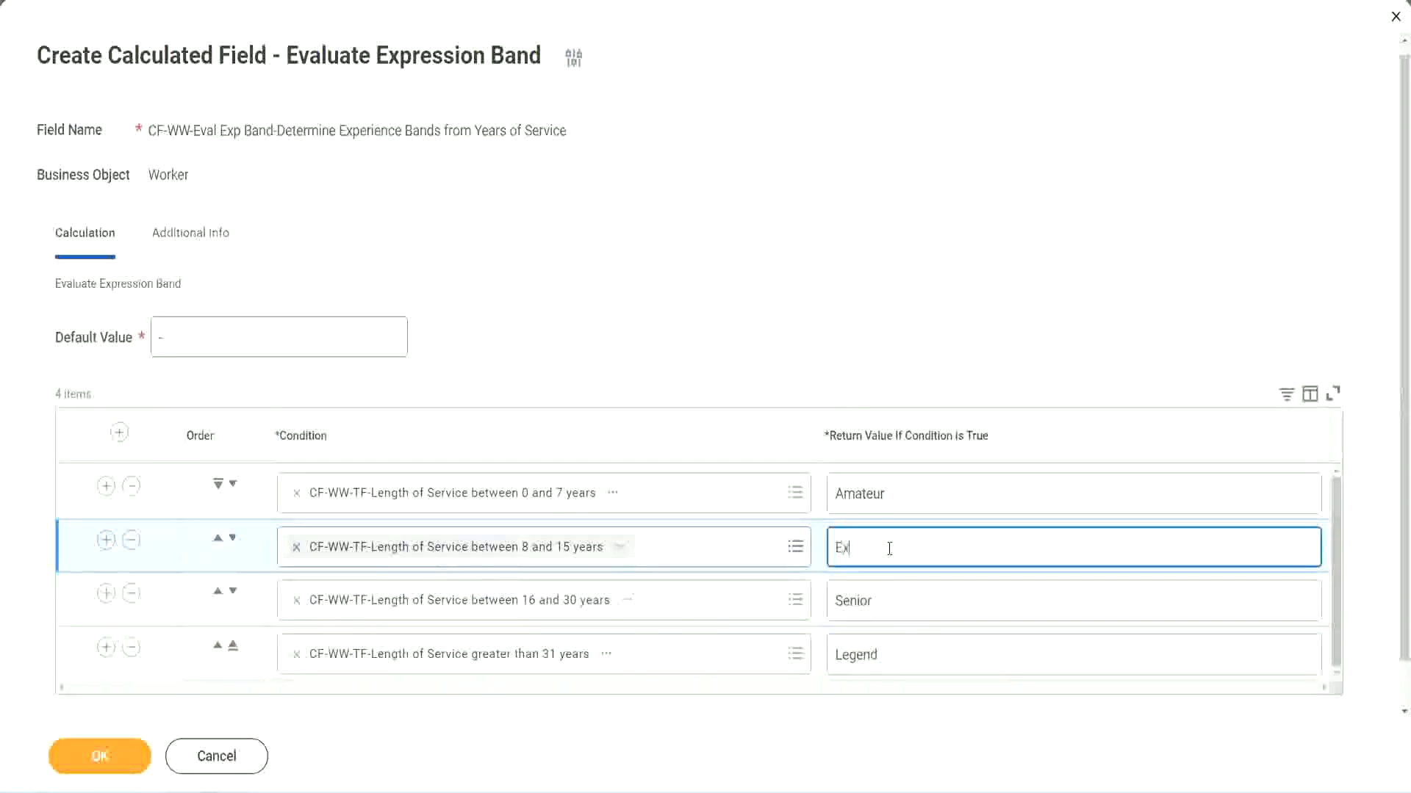
text(Experienced)
click(403, 409)
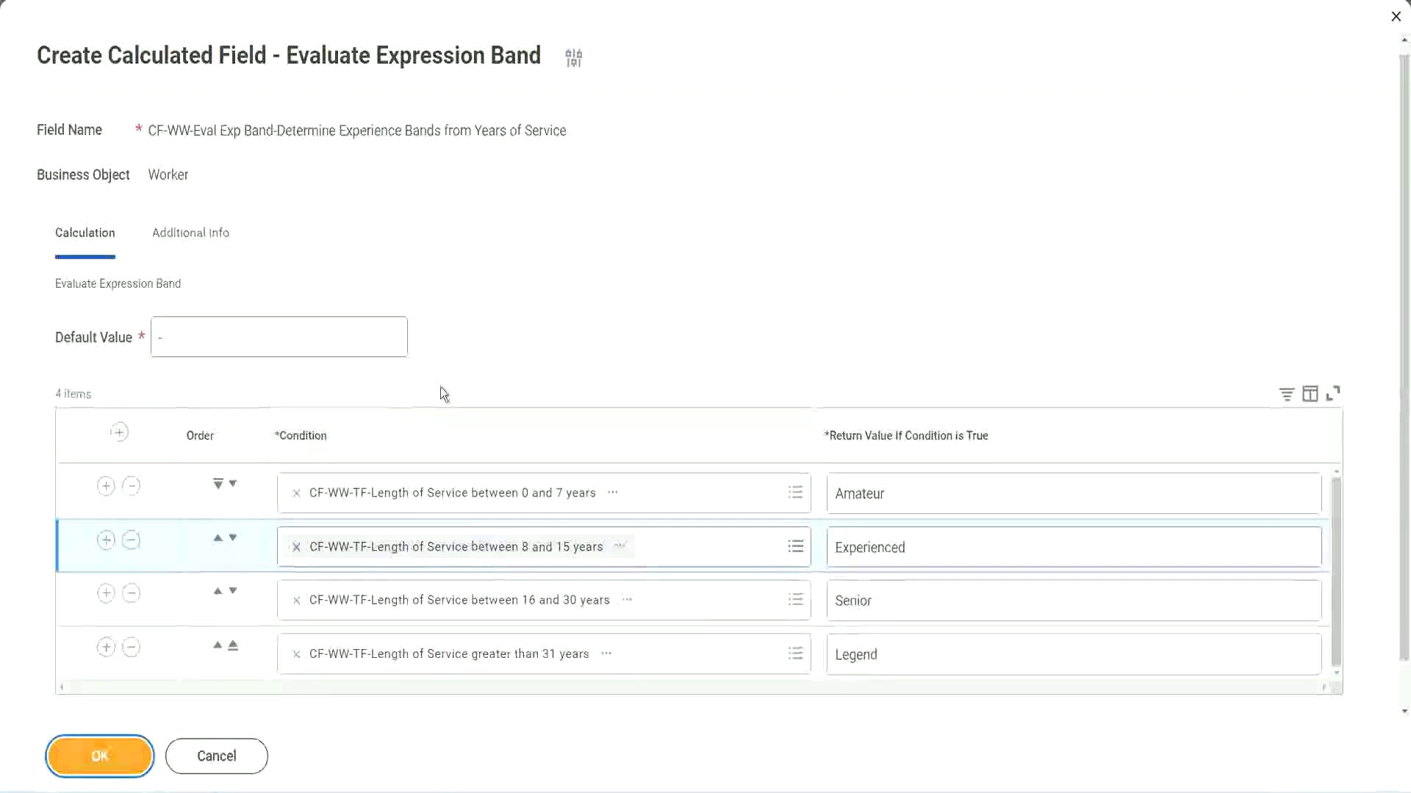
key(Return)
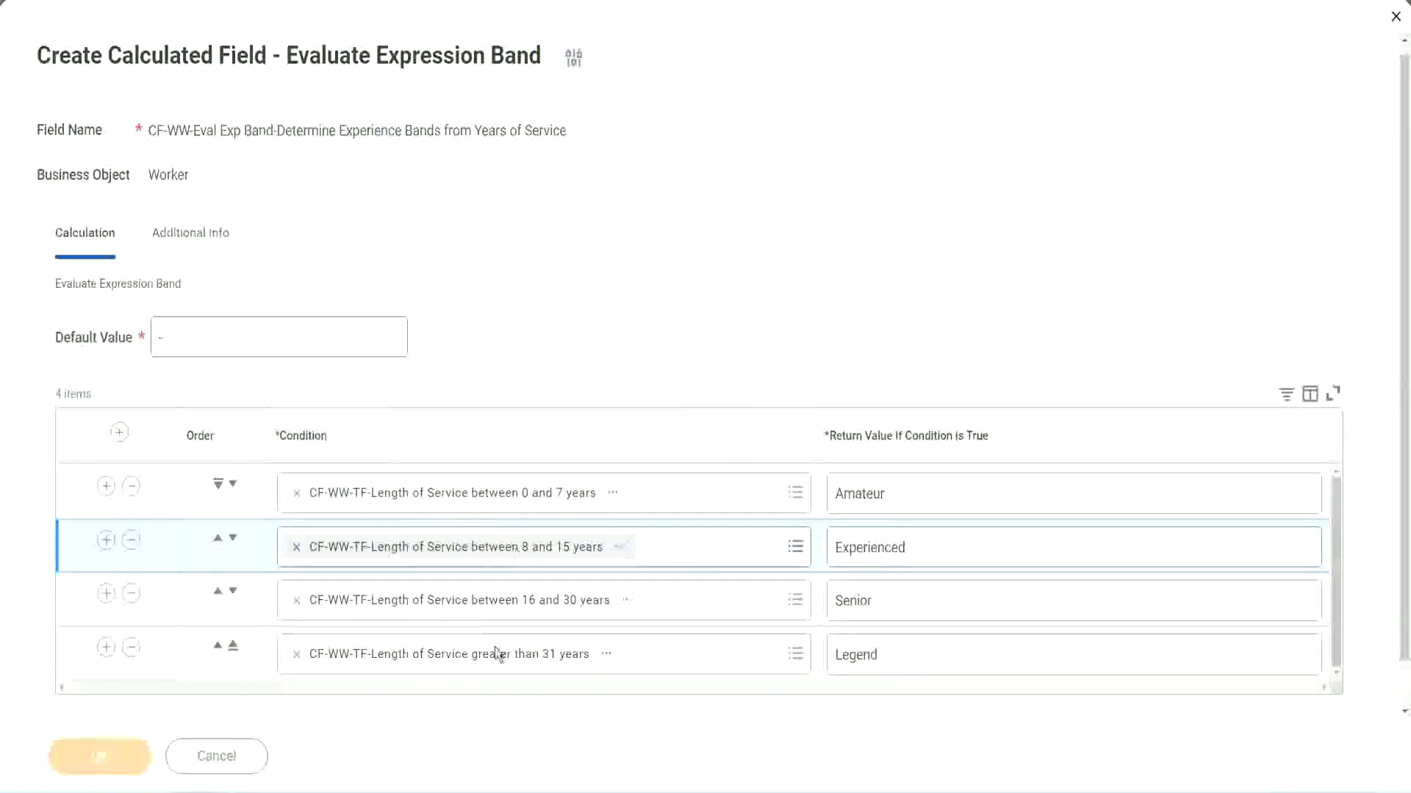
scroll(483, 448, down, 3)
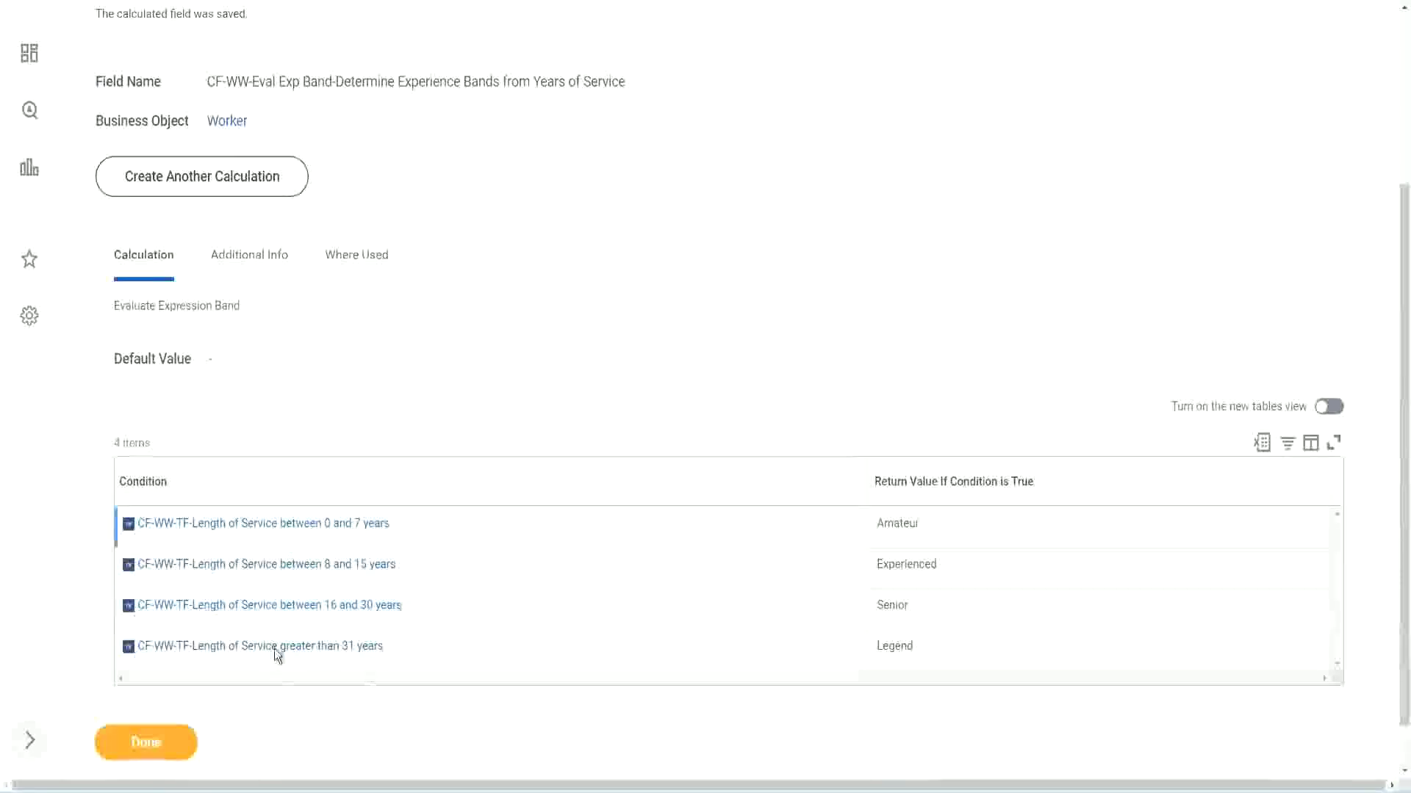
double_click(903, 522)
double_click(893, 566)
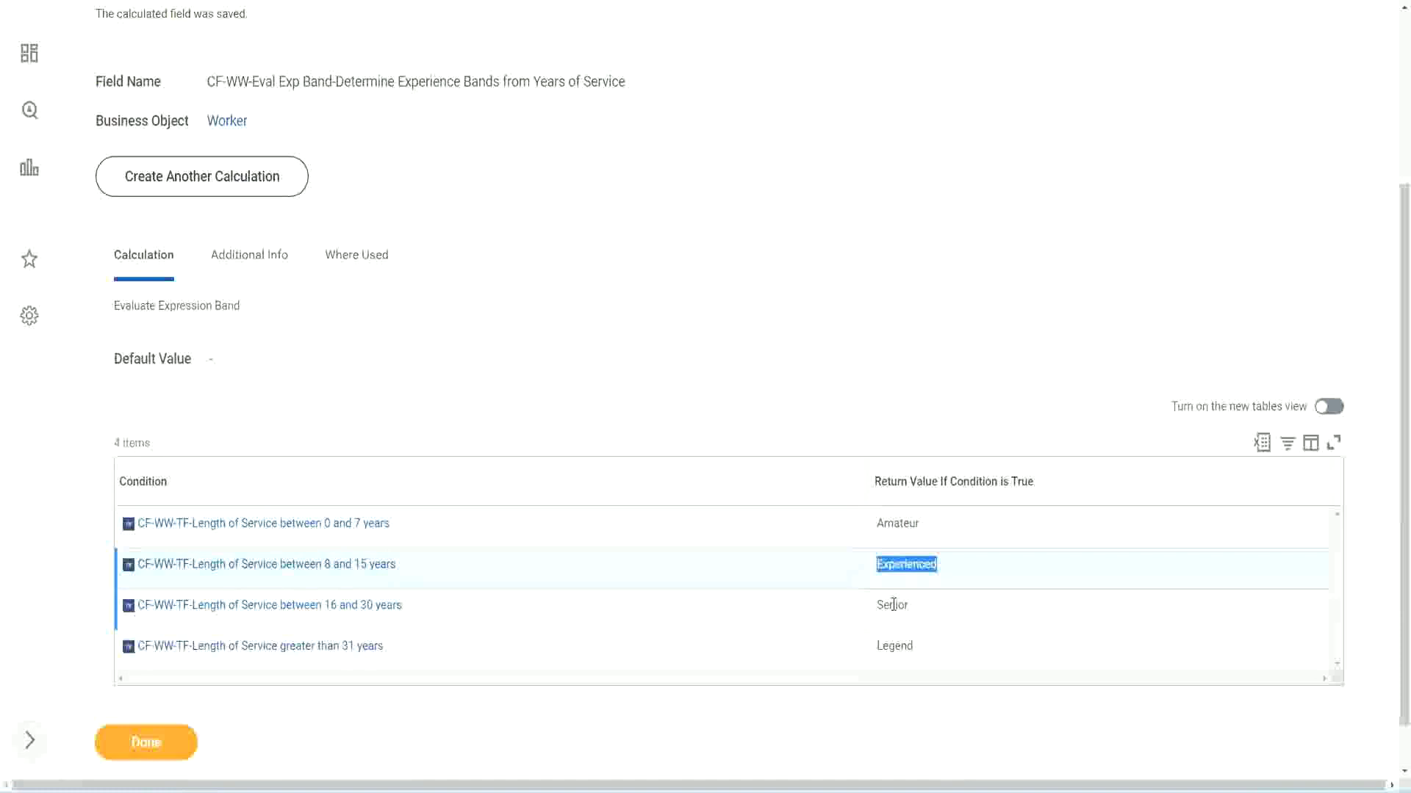
double_click(894, 604)
click(898, 648)
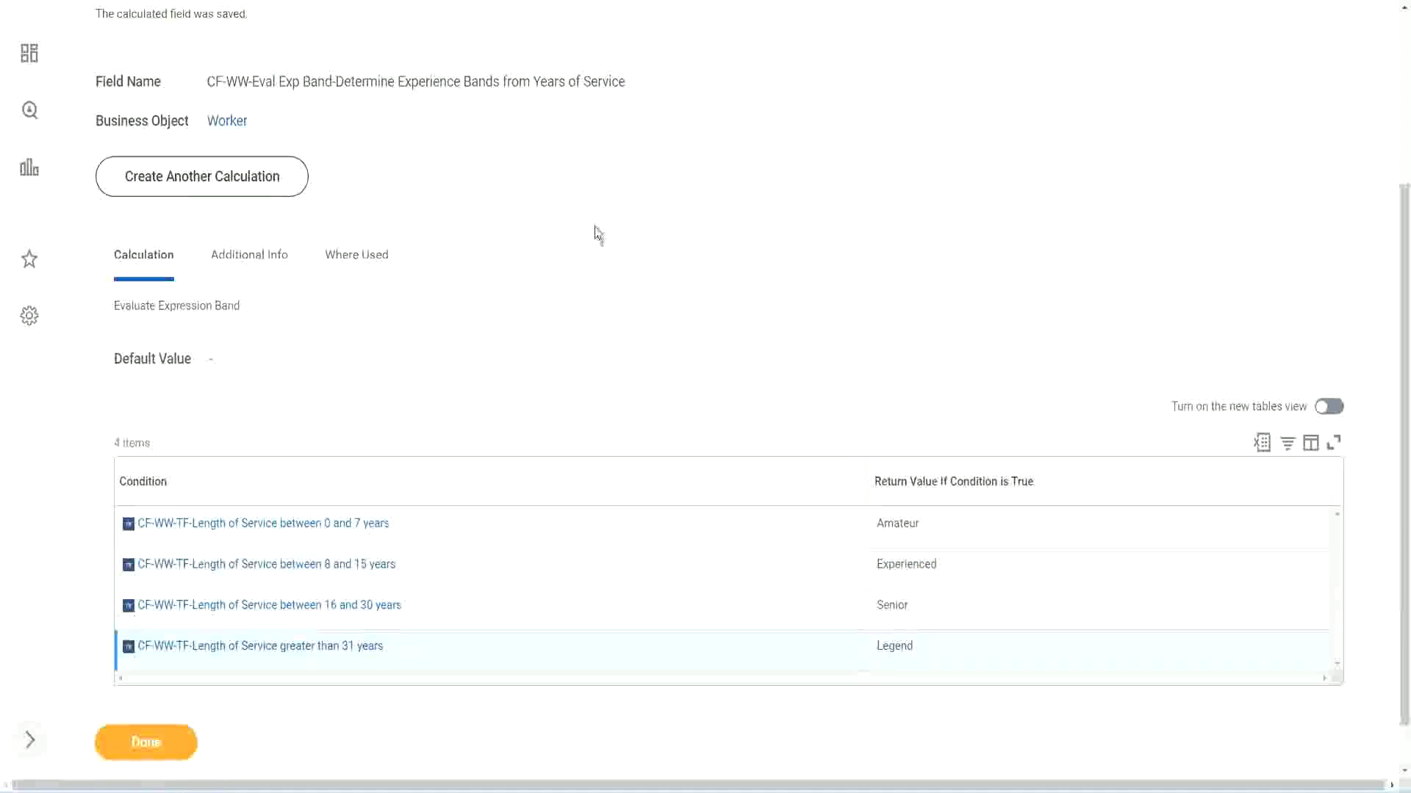
scroll(597, 231, up, 3)
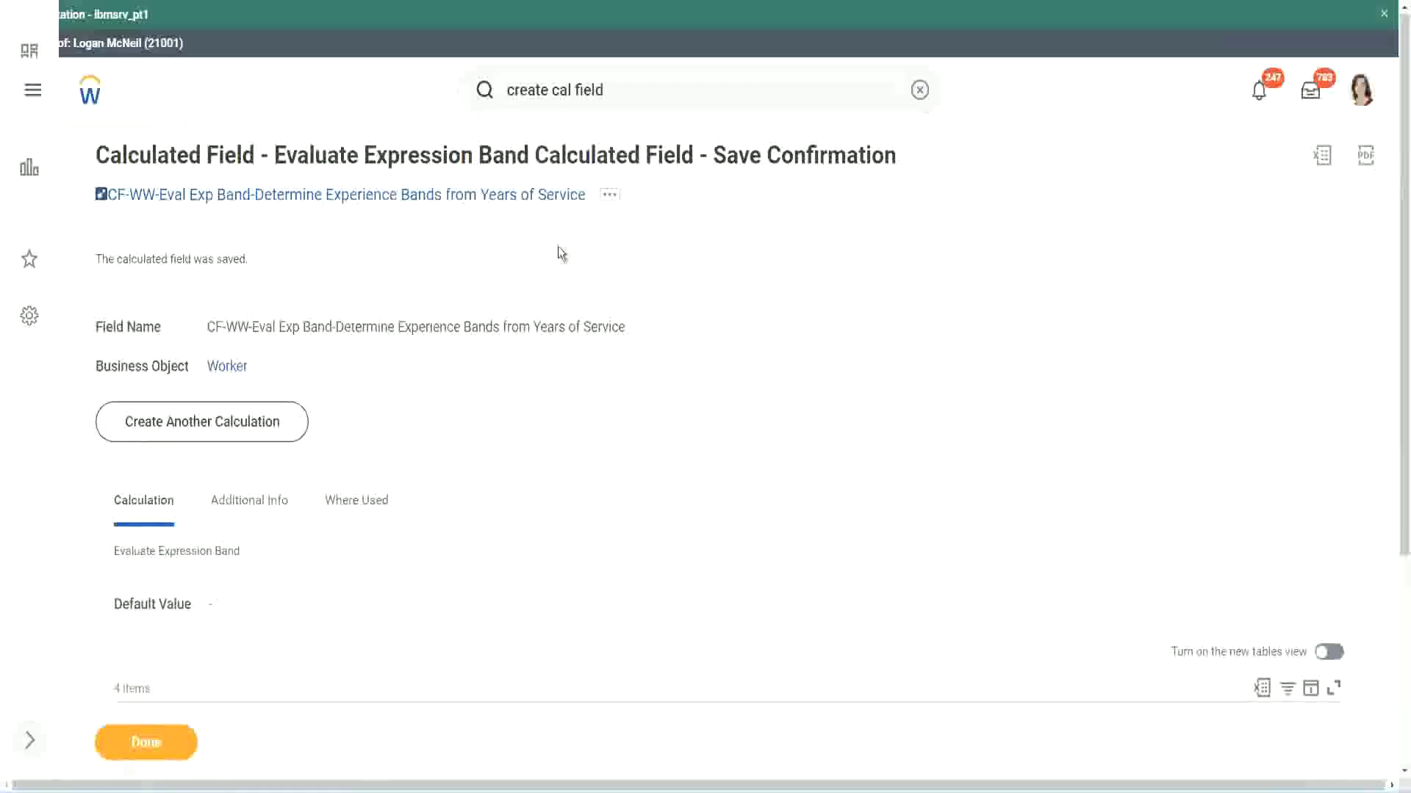
right_click(460, 197)
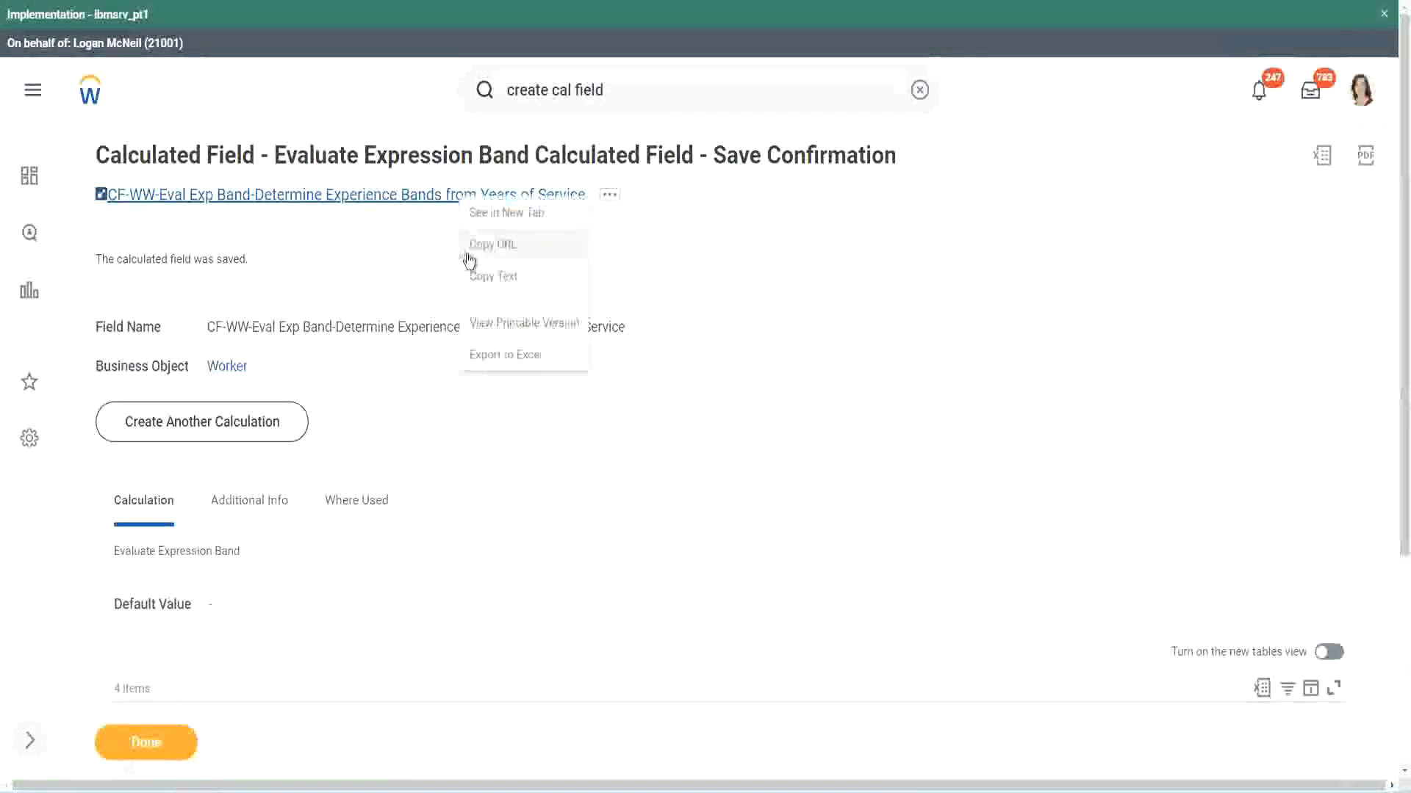
click(491, 278)
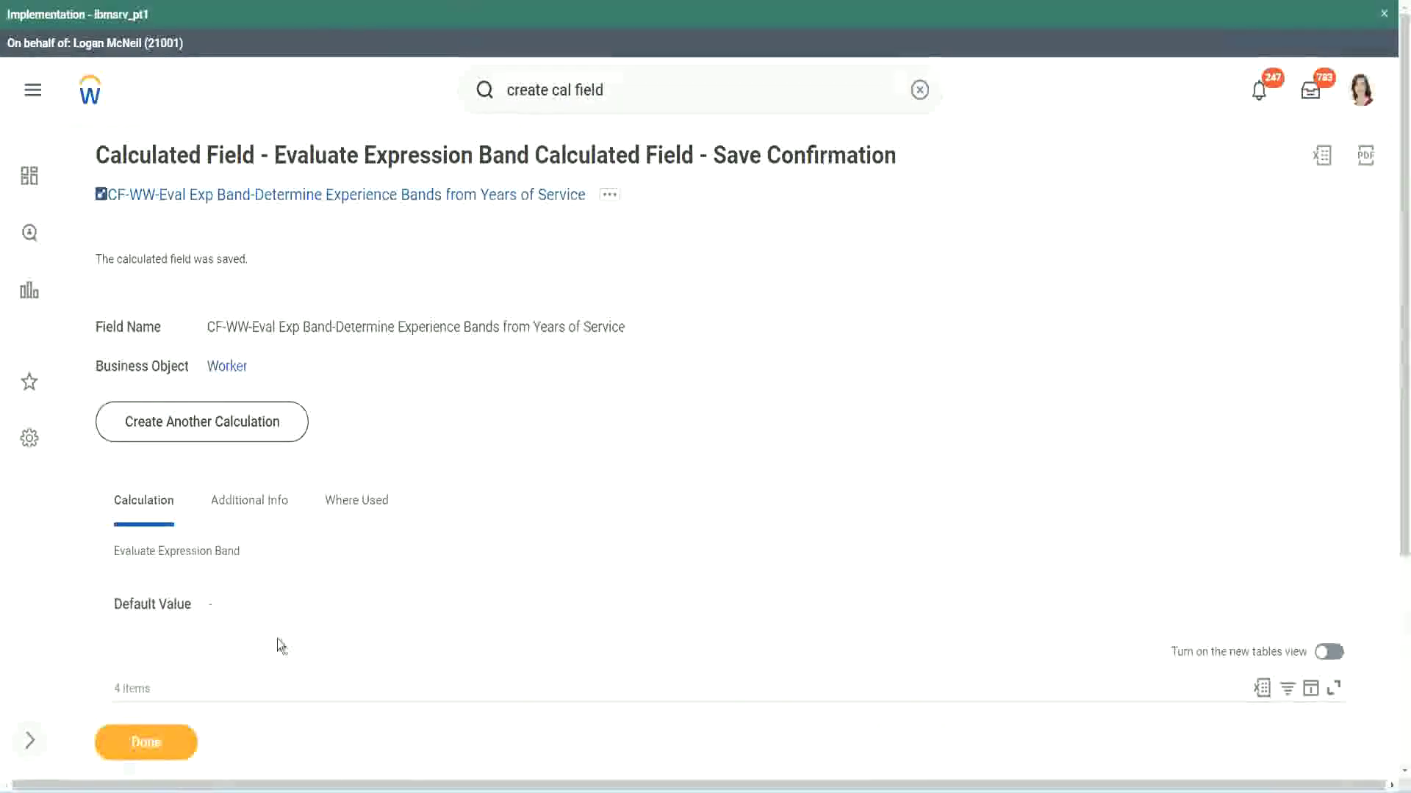
scroll(468, 572, down, 3)
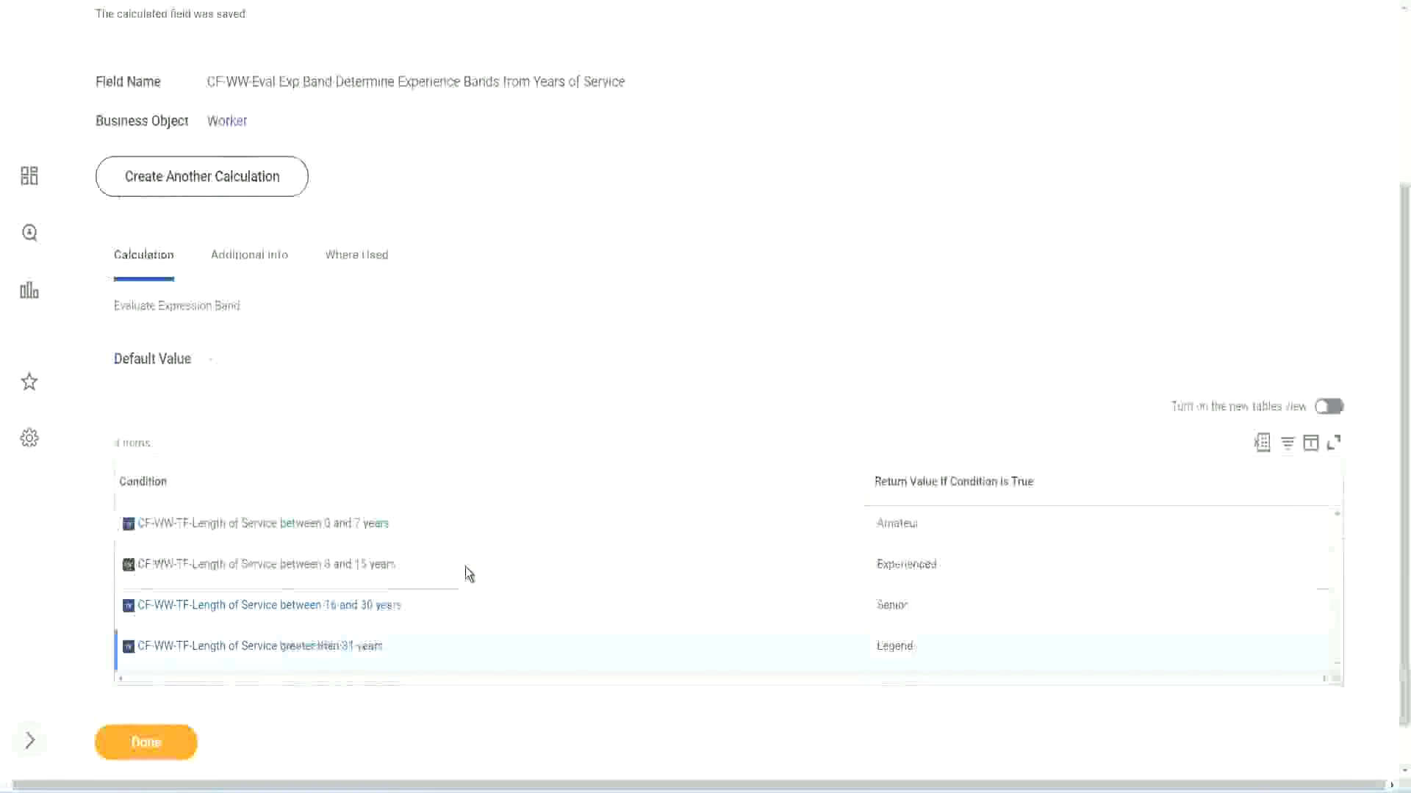
scroll(465, 526, down, 1)
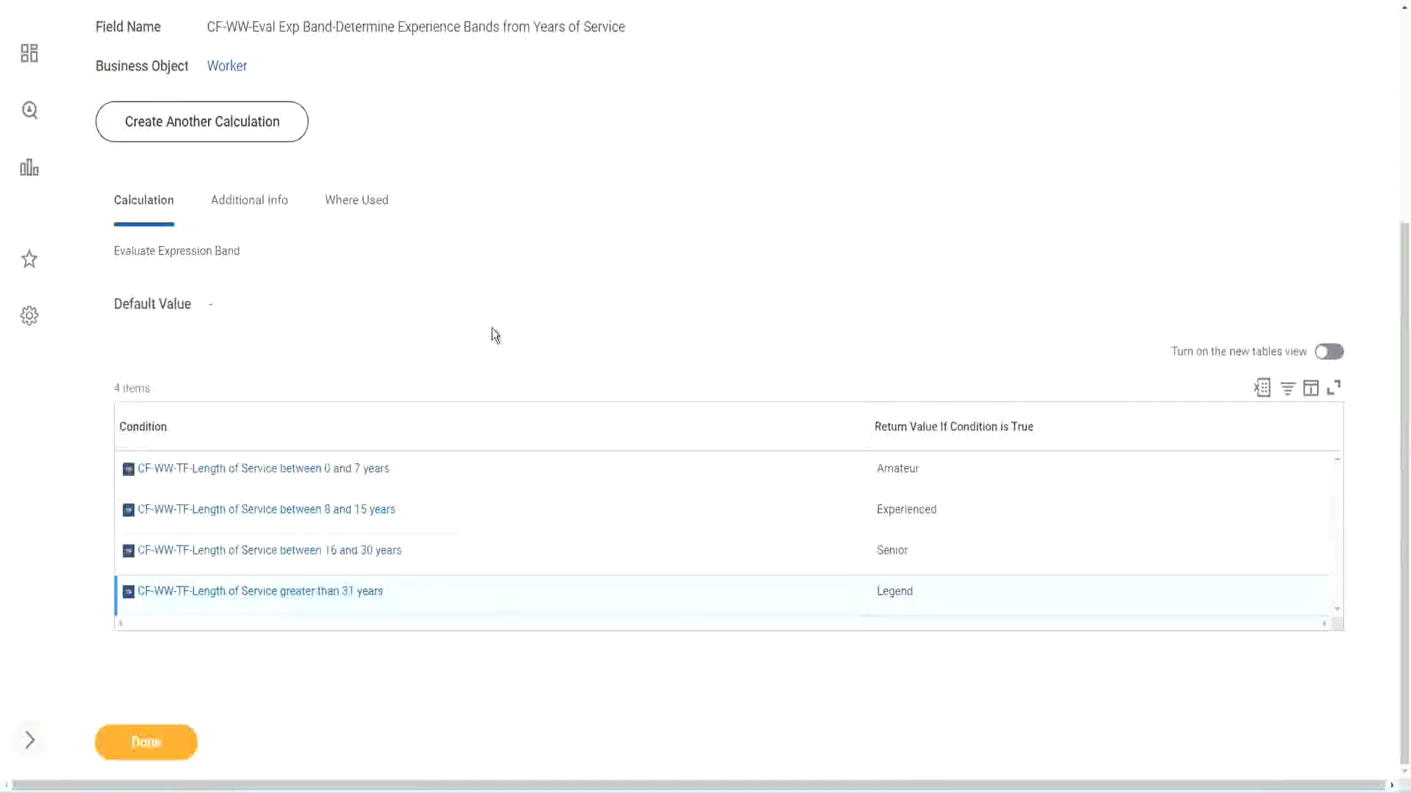
scroll(492, 329, up, 3)
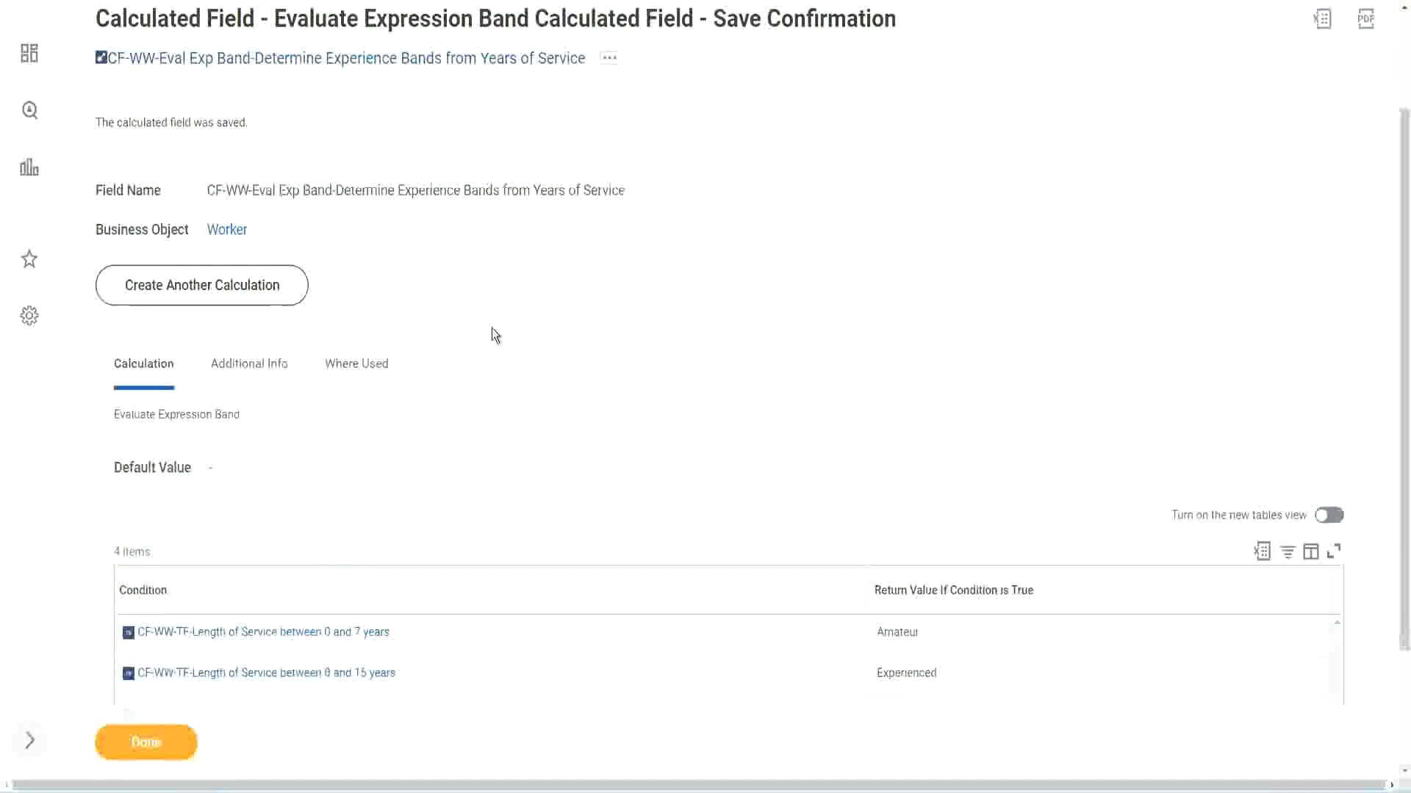
scroll(492, 335, down, 3)
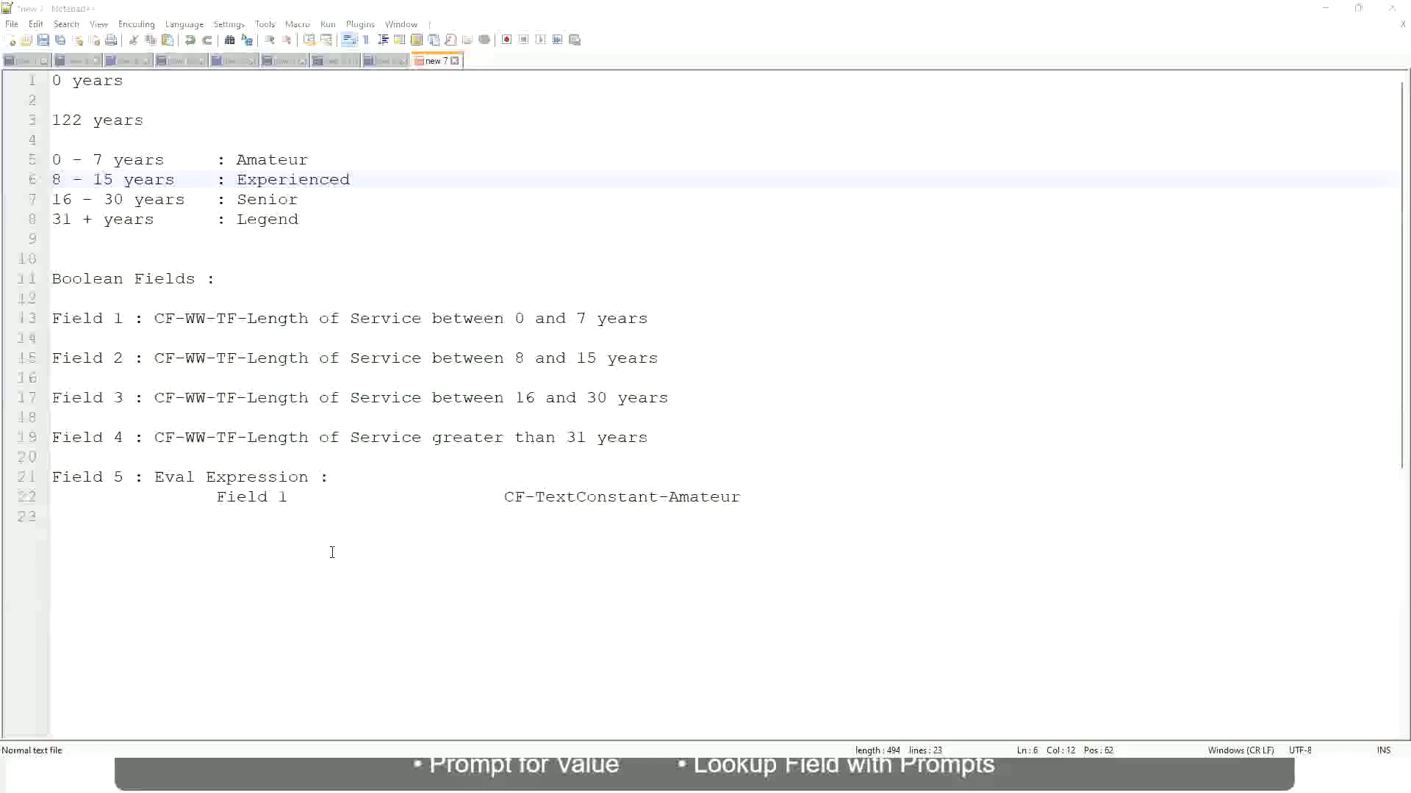
Switch from Notepad++ back to the Workday save confirmation page
key(alt+Tab)
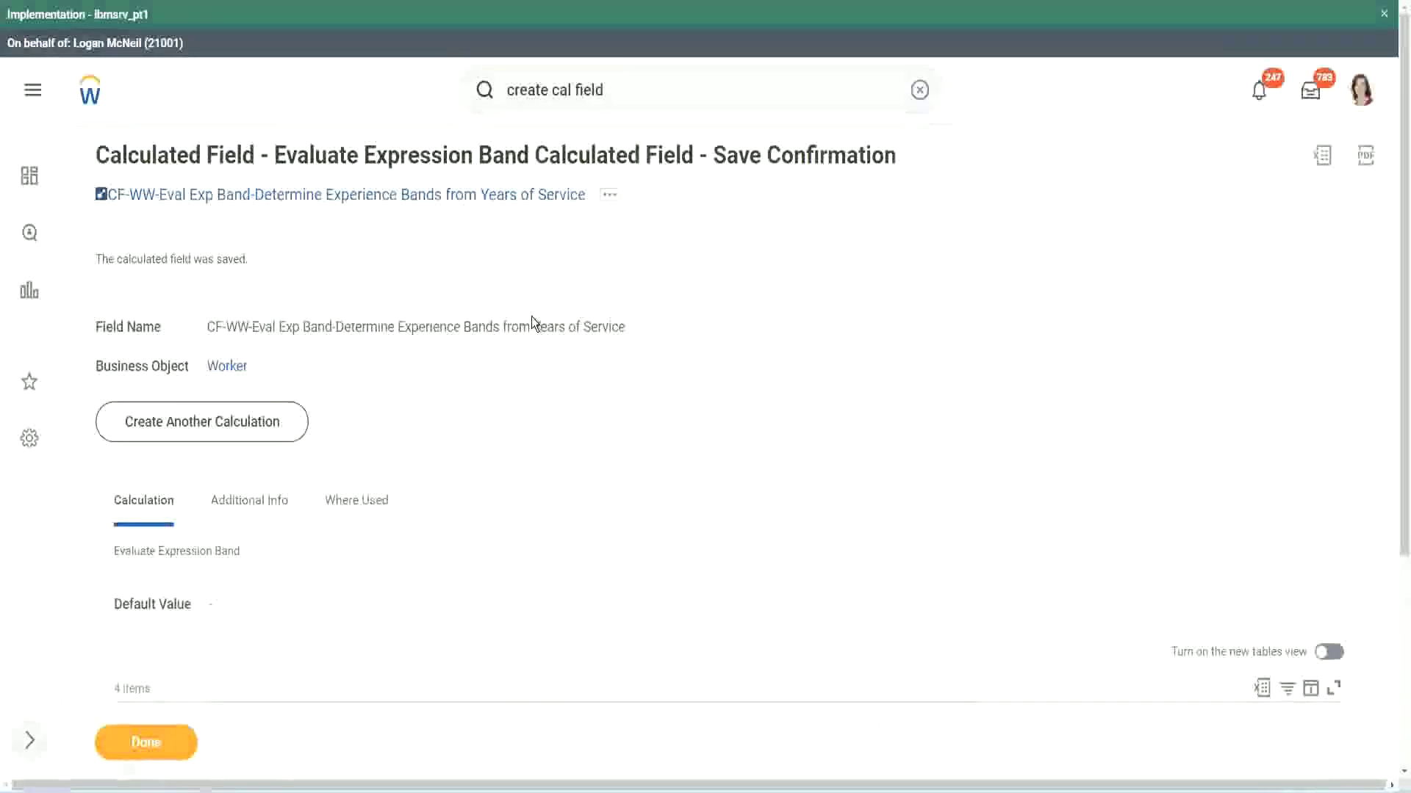
Close the Experience Band field's save confirmation with Done
scroll(531, 317, down, 4)
click(150, 750)
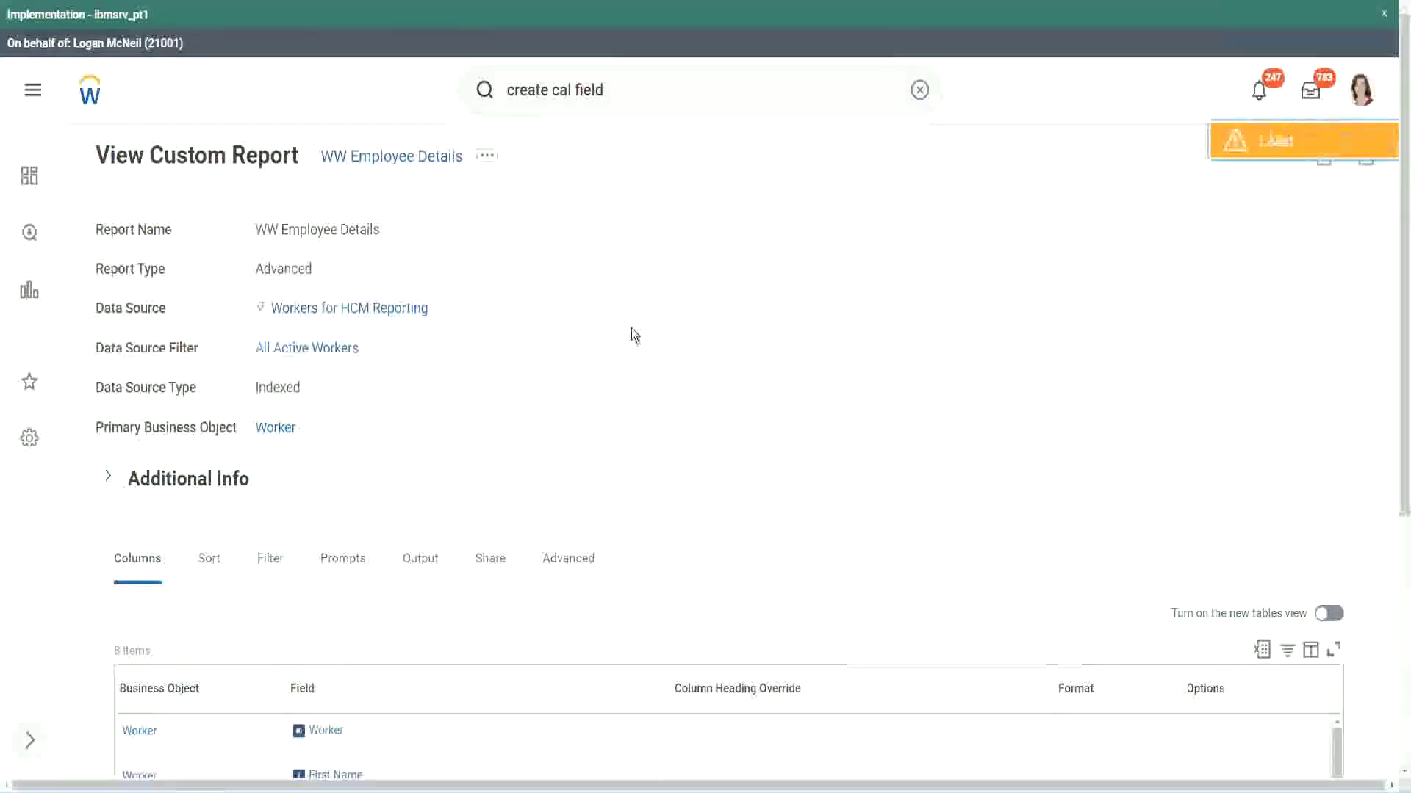
scroll(632, 327, down, 3)
scroll(632, 328, up, 3)
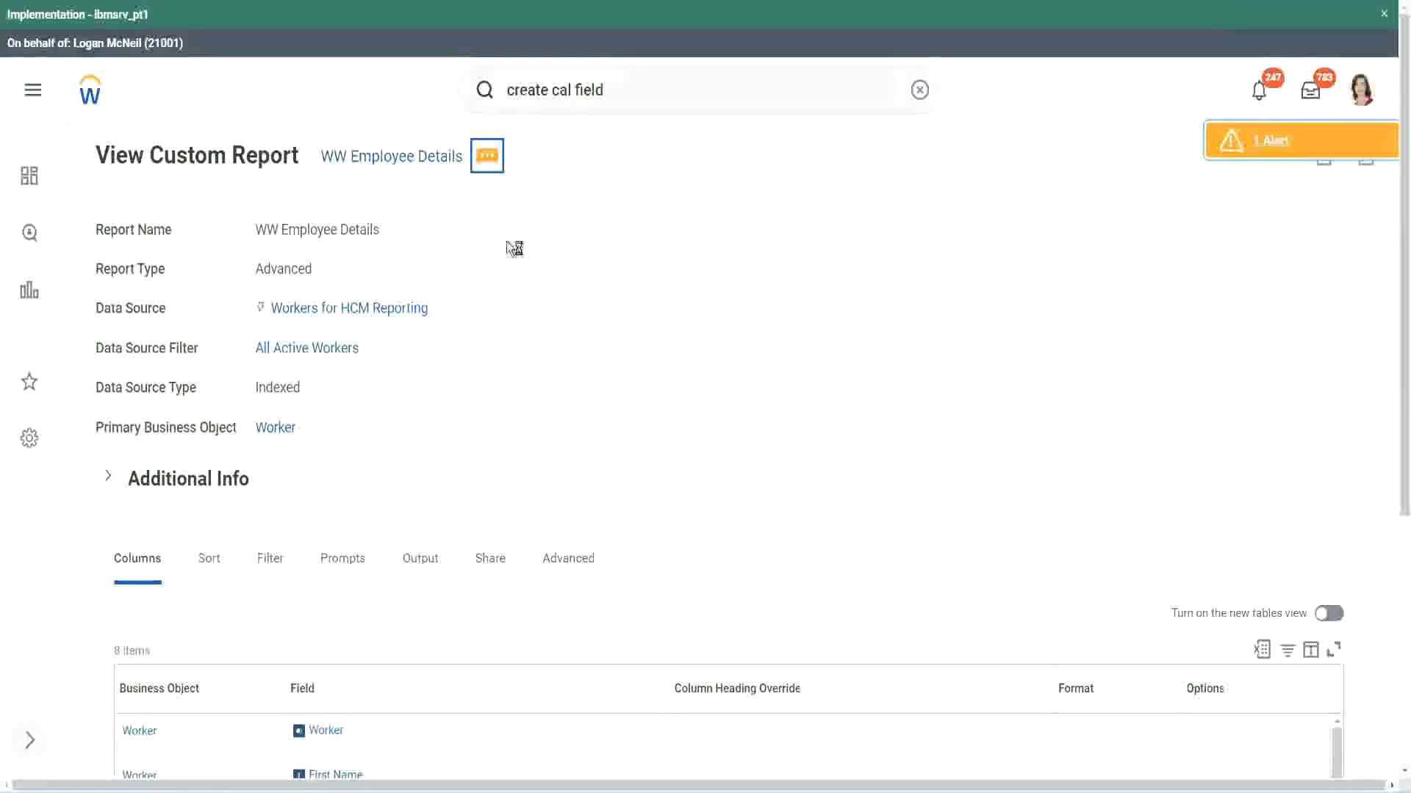
Edit the WW Employee Details custom report and scroll the Columns grid to its last rows
mouse_move(674, 241)
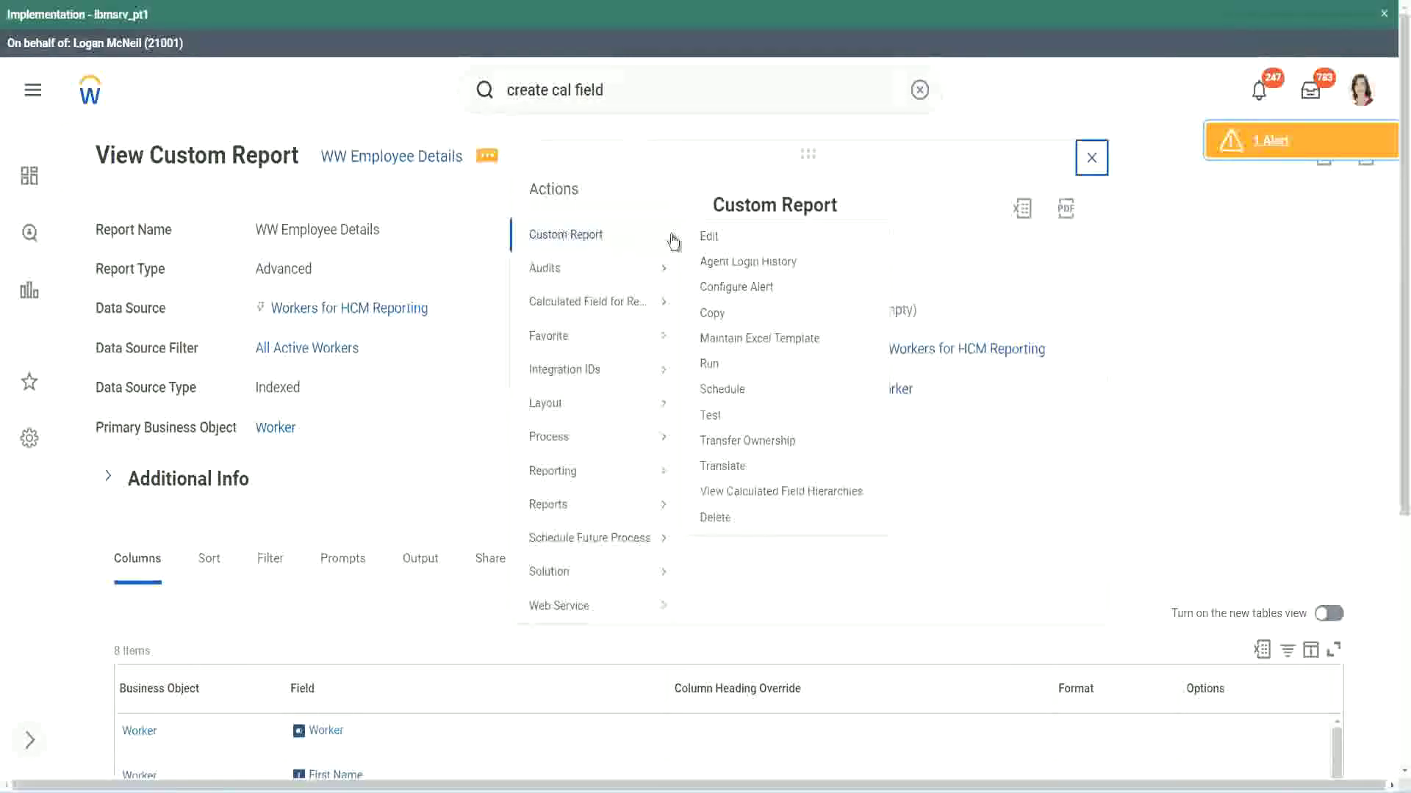
click(716, 237)
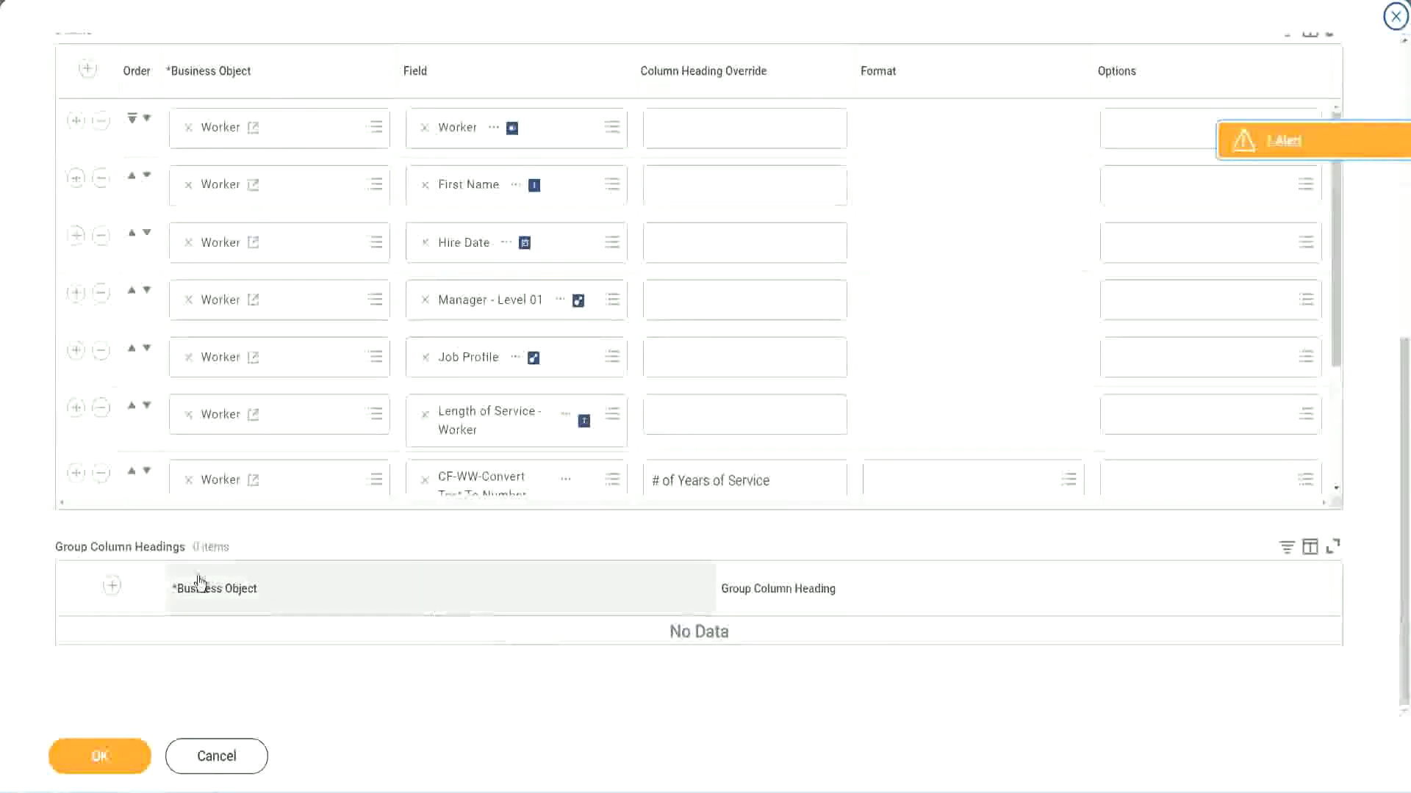
scroll(258, 404, down, 3)
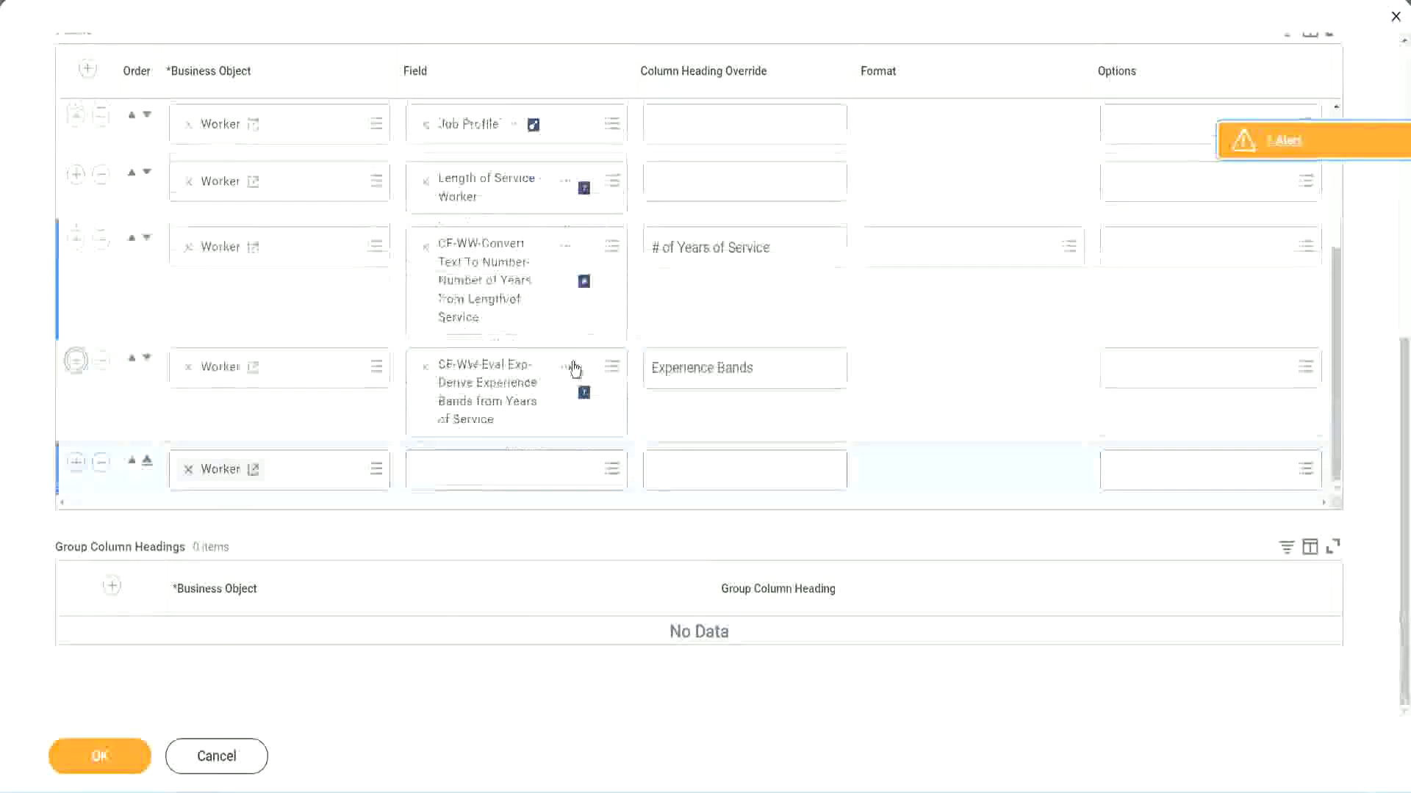
Search 'CF-WW-Eval Exp Band' in the bottom row's Field and pick the Determine Experience Bands from Years of Service field
right_click(488, 400)
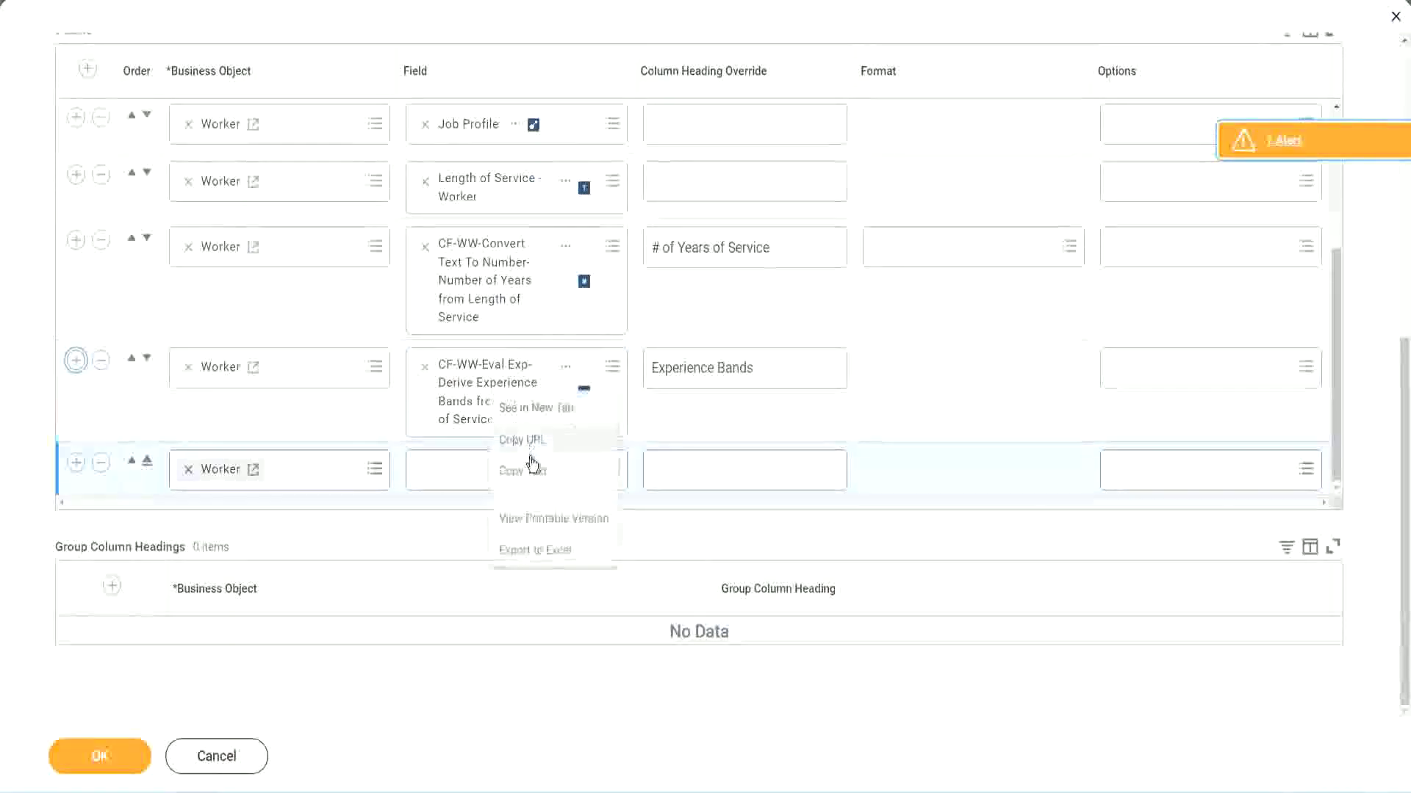
click(475, 485)
click(529, 482)
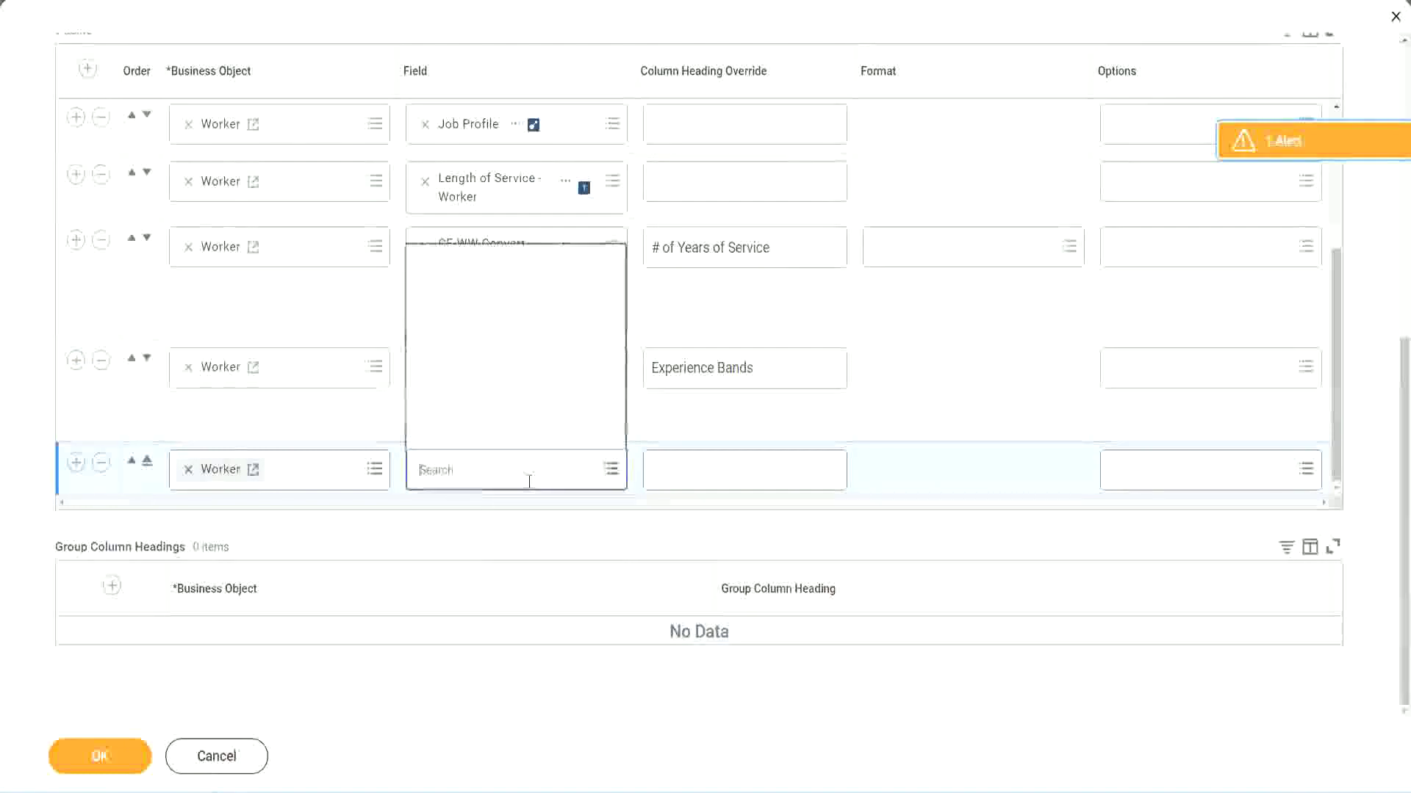
text(Experience Bands from Years of Service)
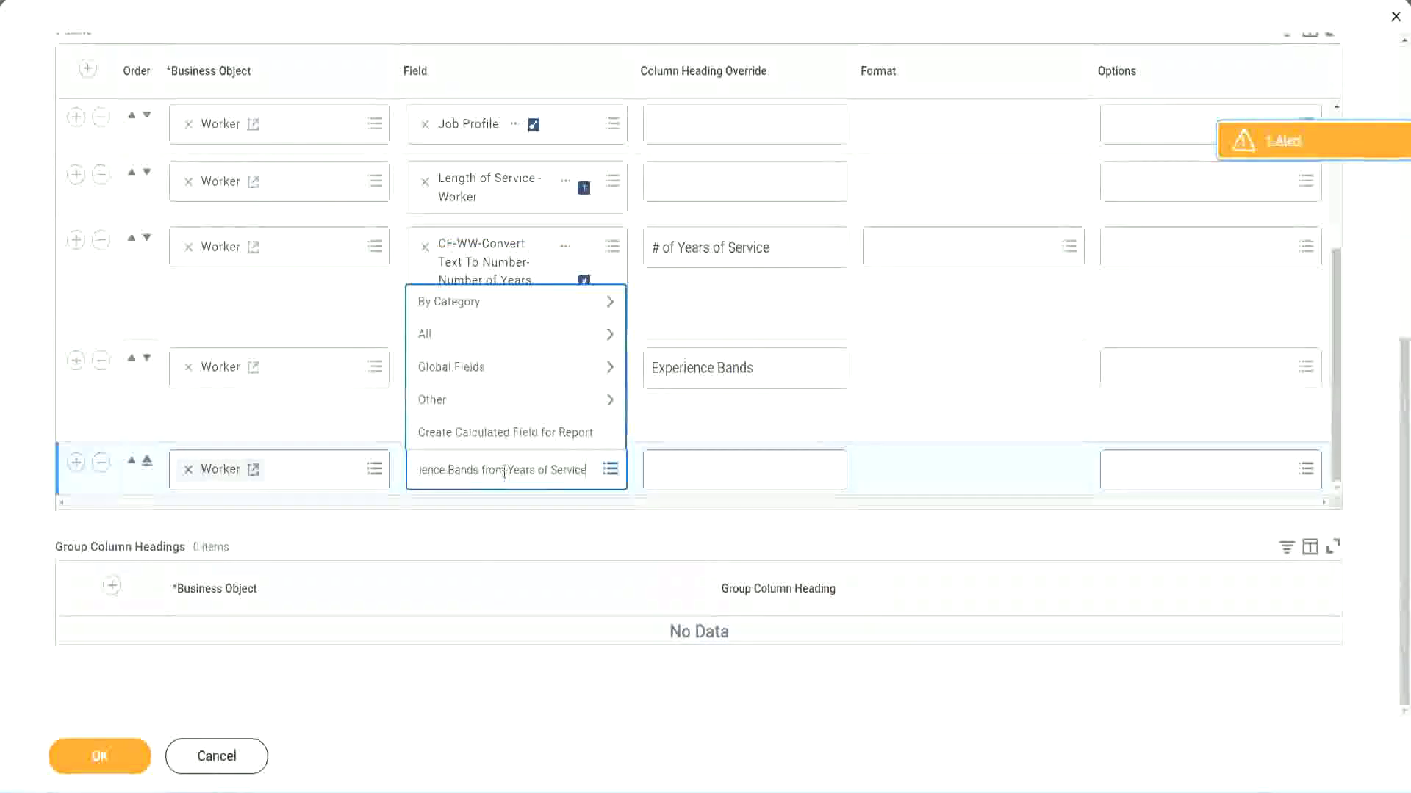
drag(514, 470, 371, 474)
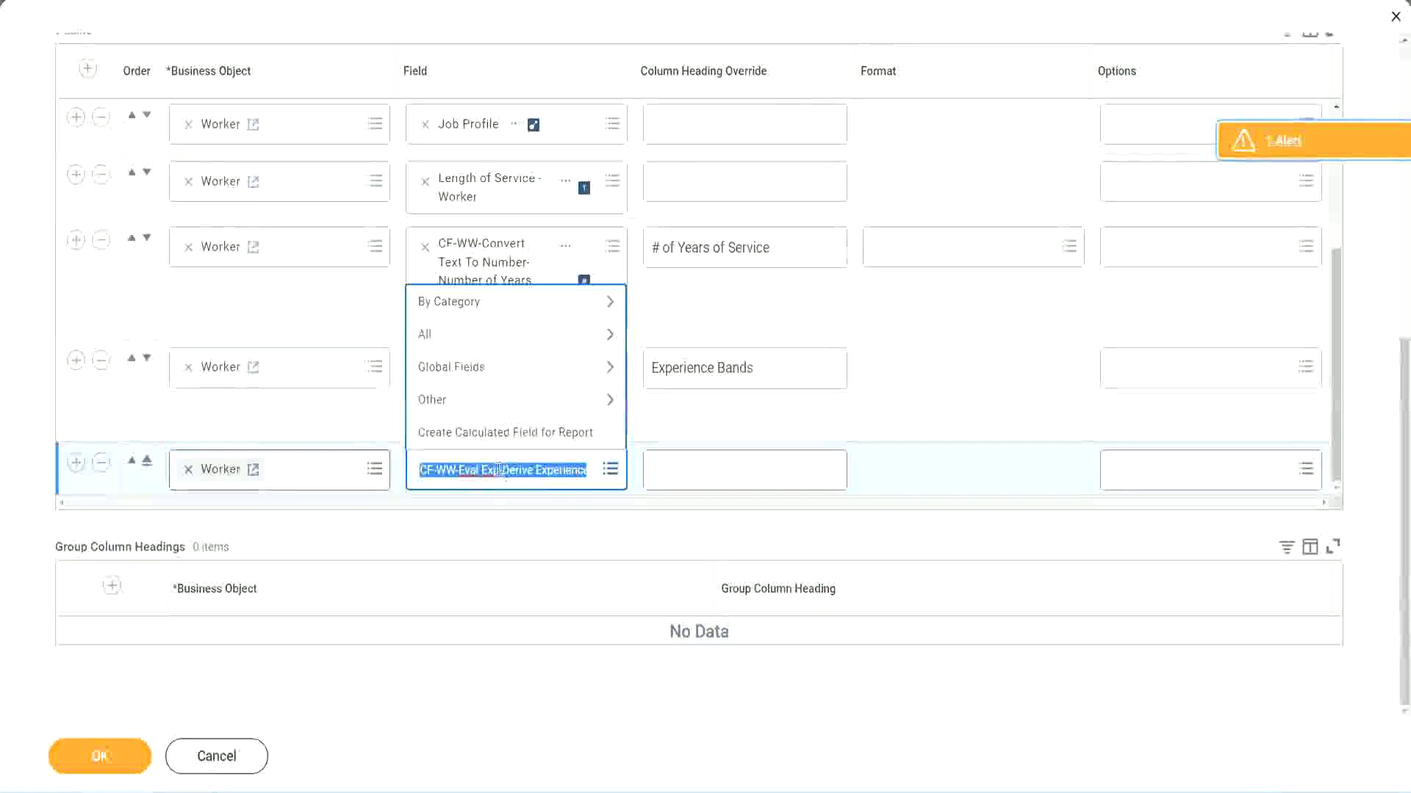
click(499, 471)
text(Ba )
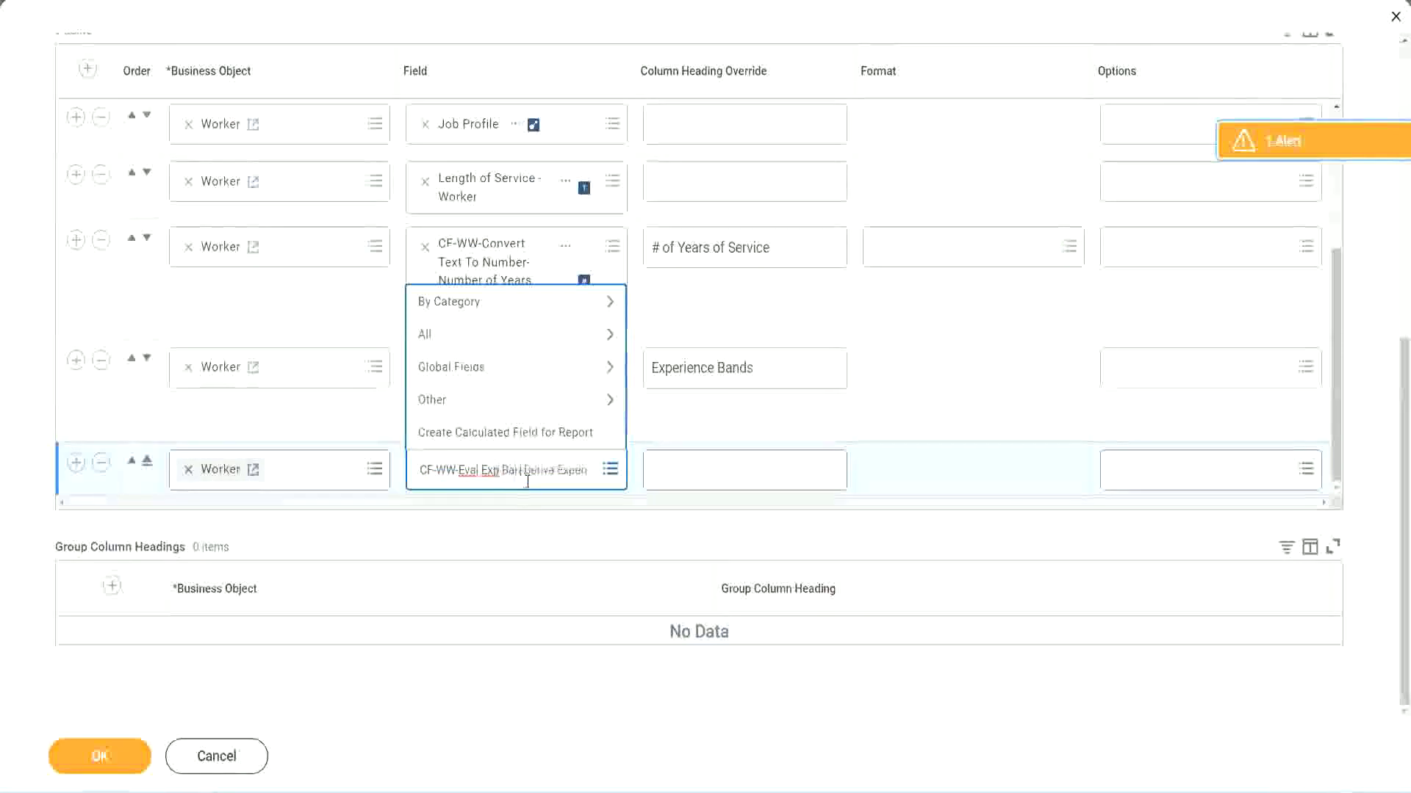
text(nds Years of Serv)
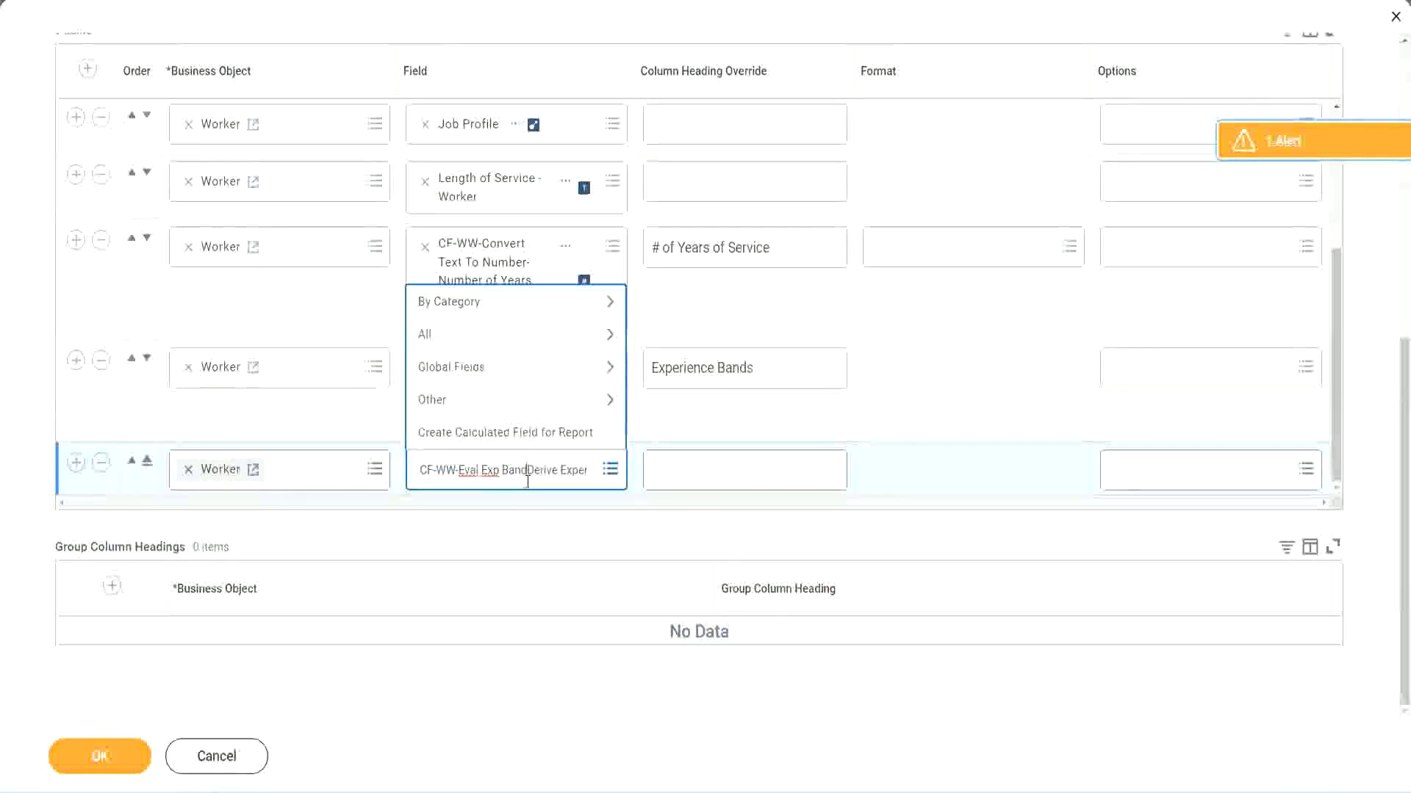
key(shift+End)
key(Delete)
key(Return)
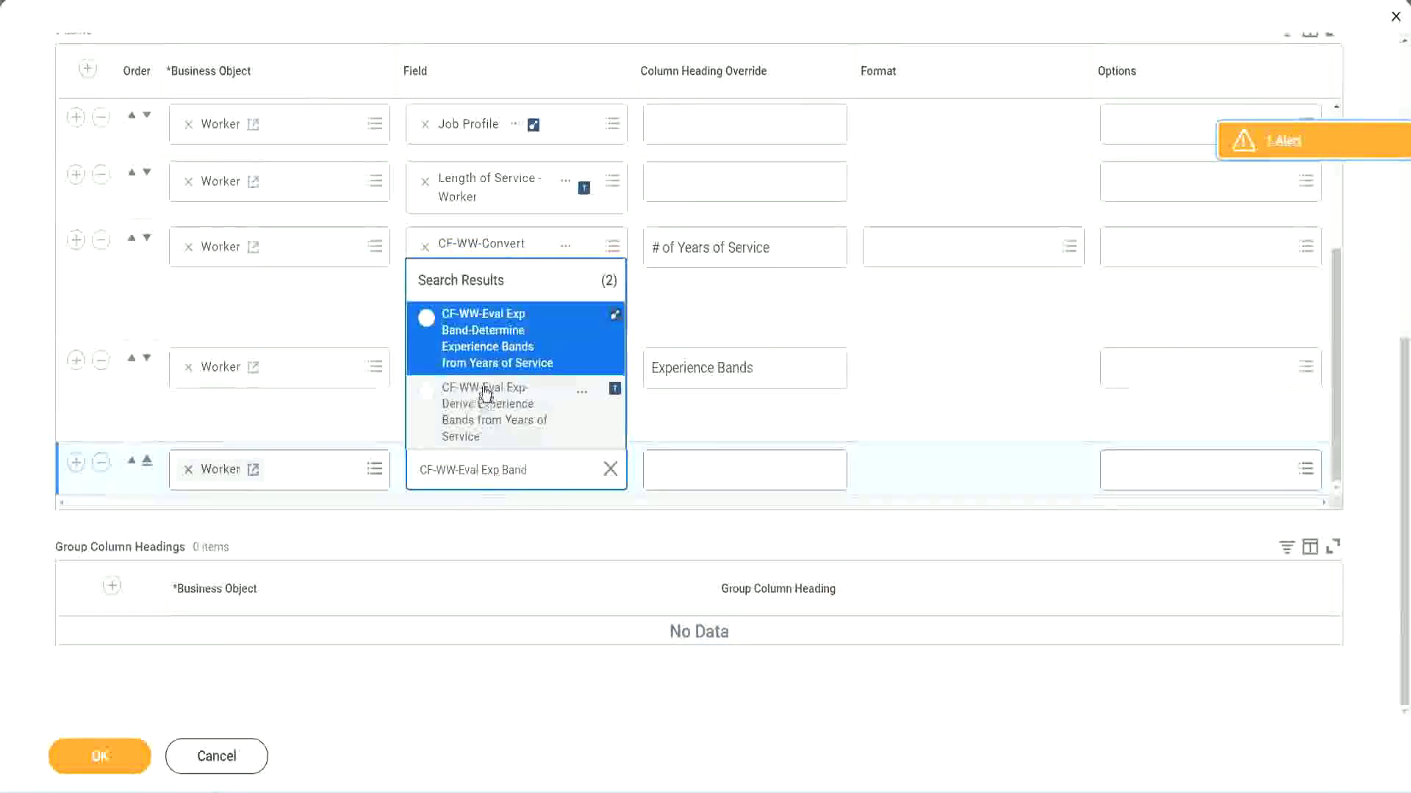
click(514, 348)
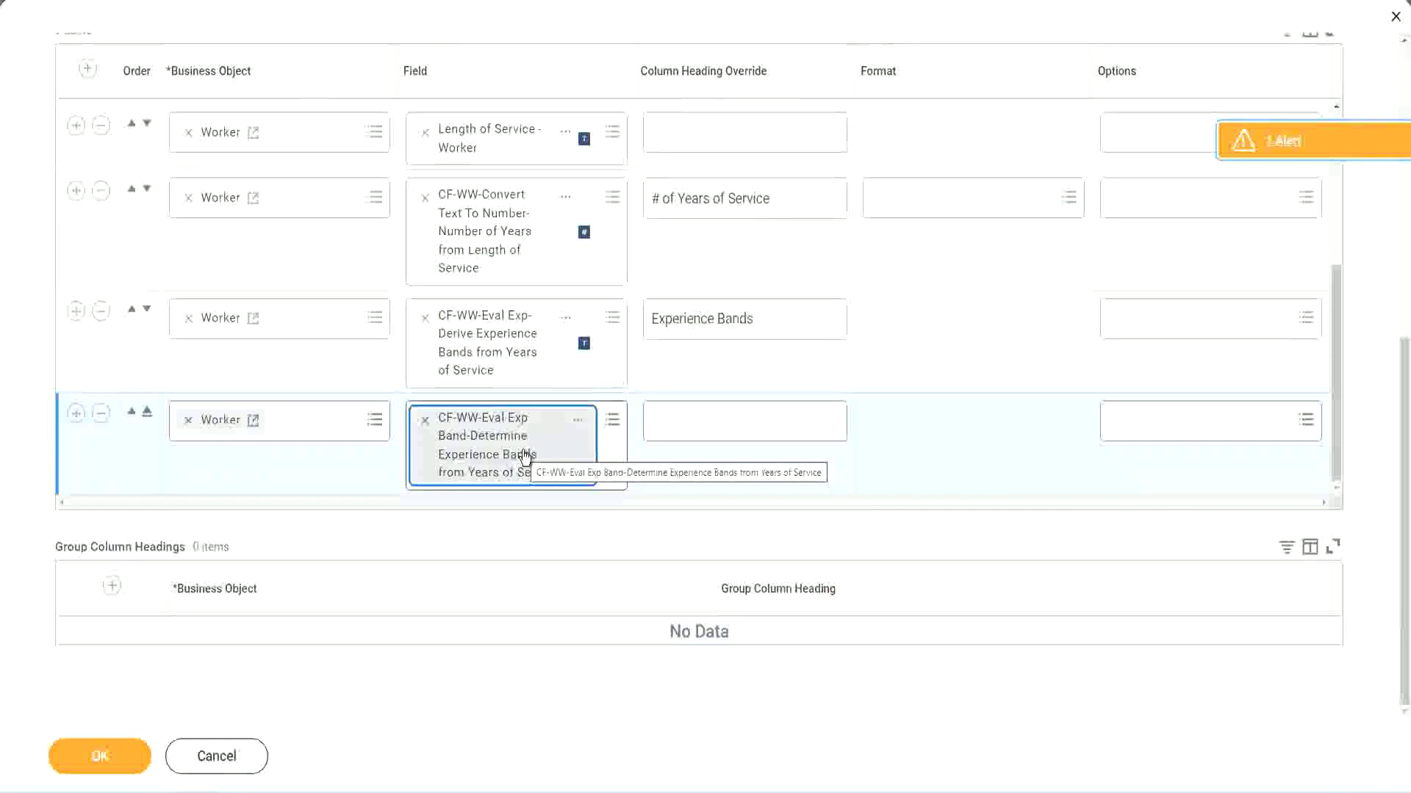
Set the new column's heading override to 'Experience Bands (Eval Exp Bands)' and click OK to save
click(775, 319)
key(ctrl+c)
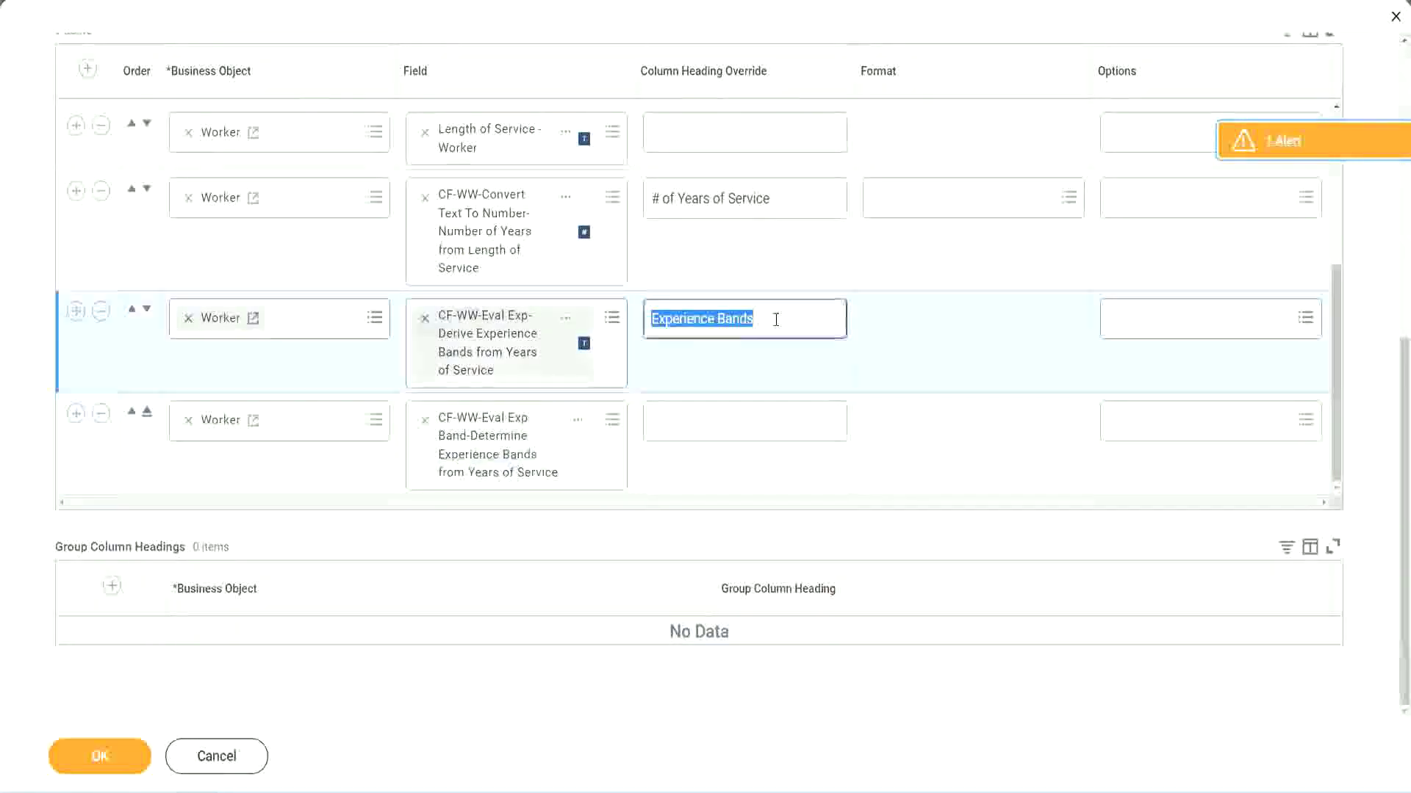
click(685, 420)
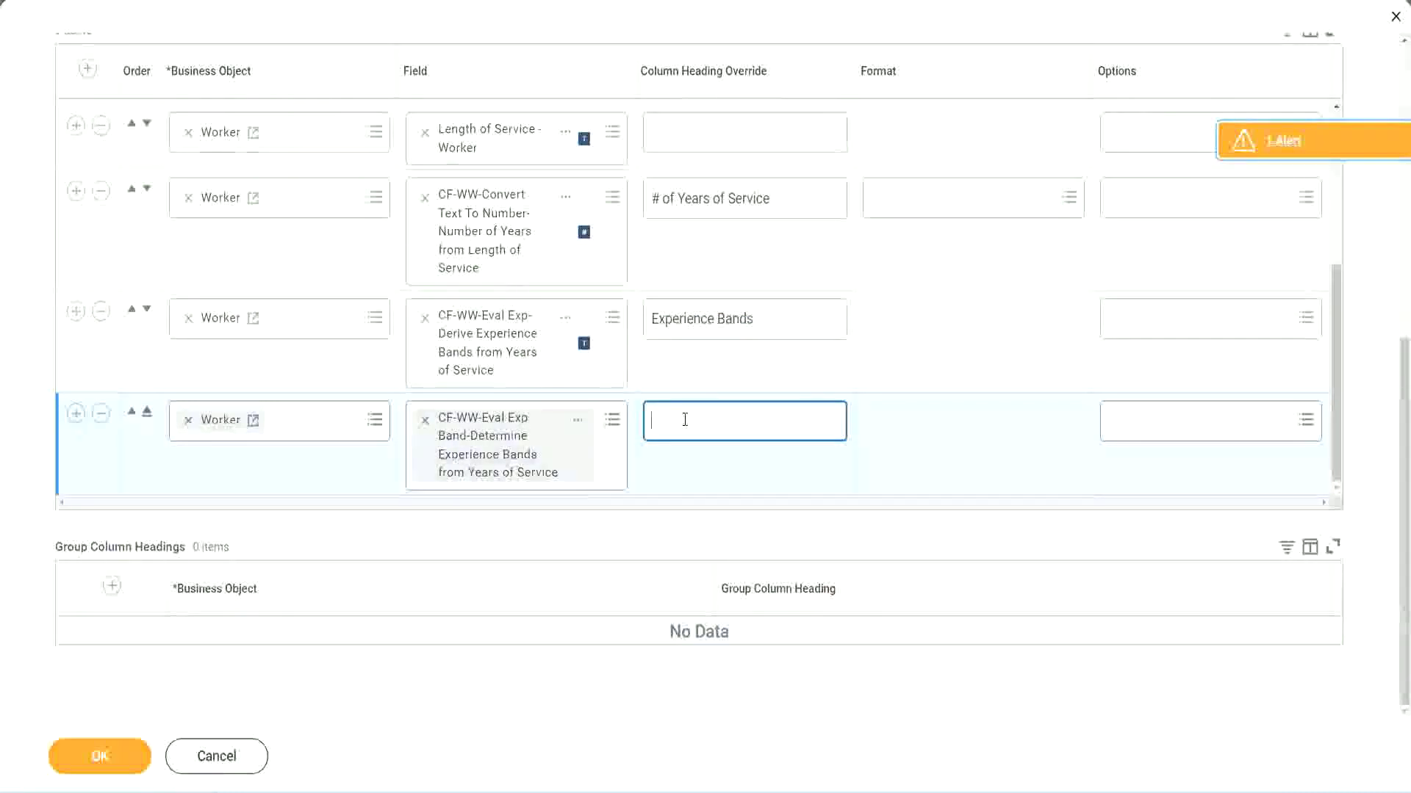
key(ctrl+v)
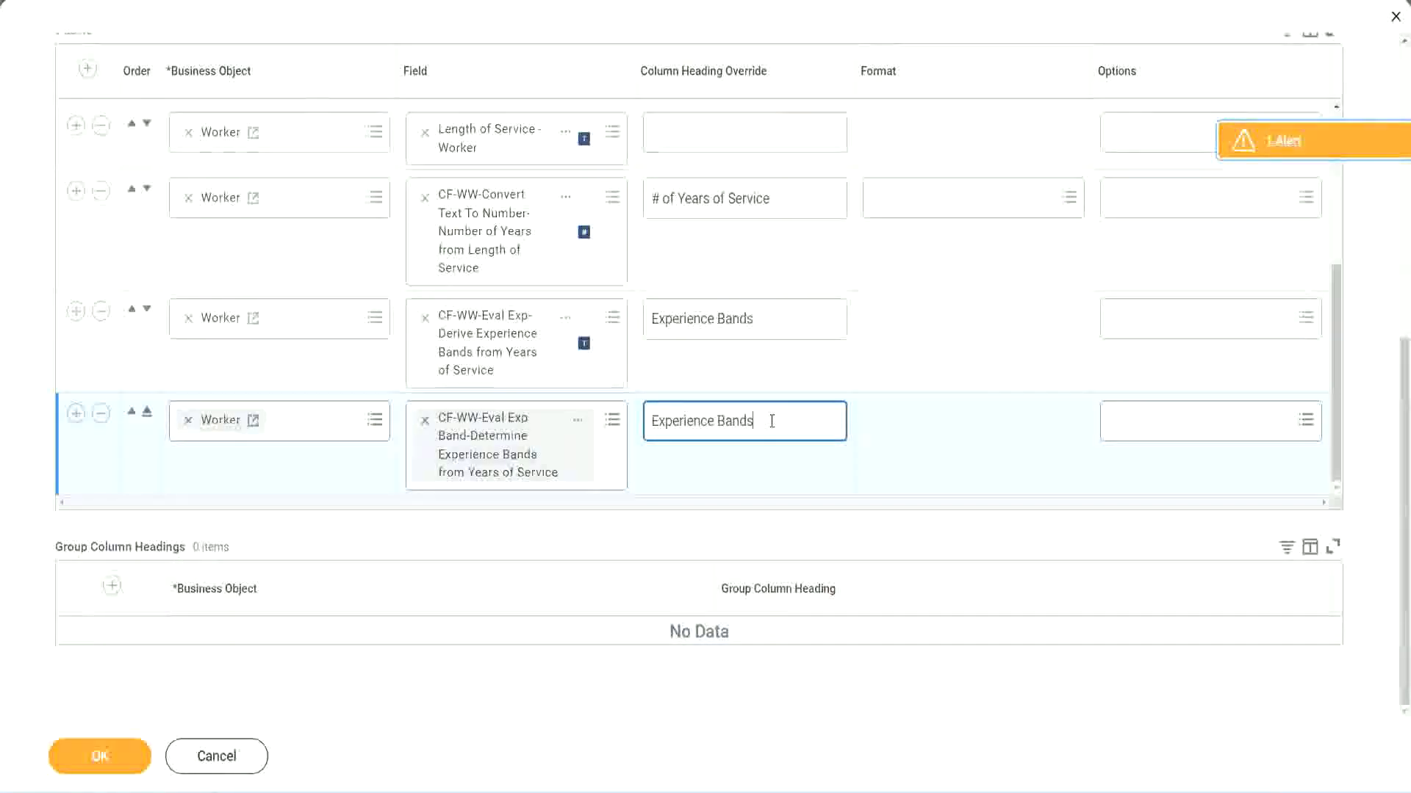
text((Eval)
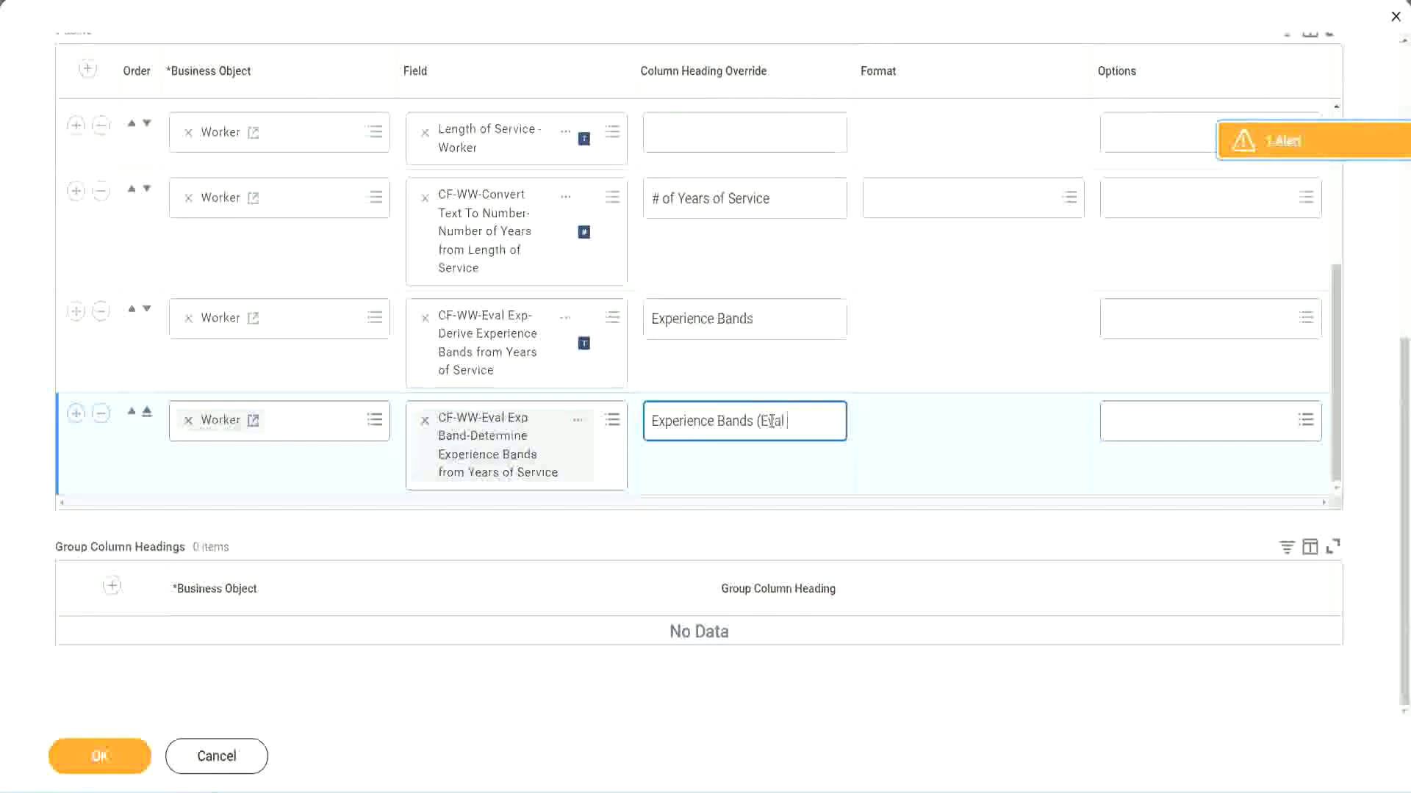
text( Exp Bands))
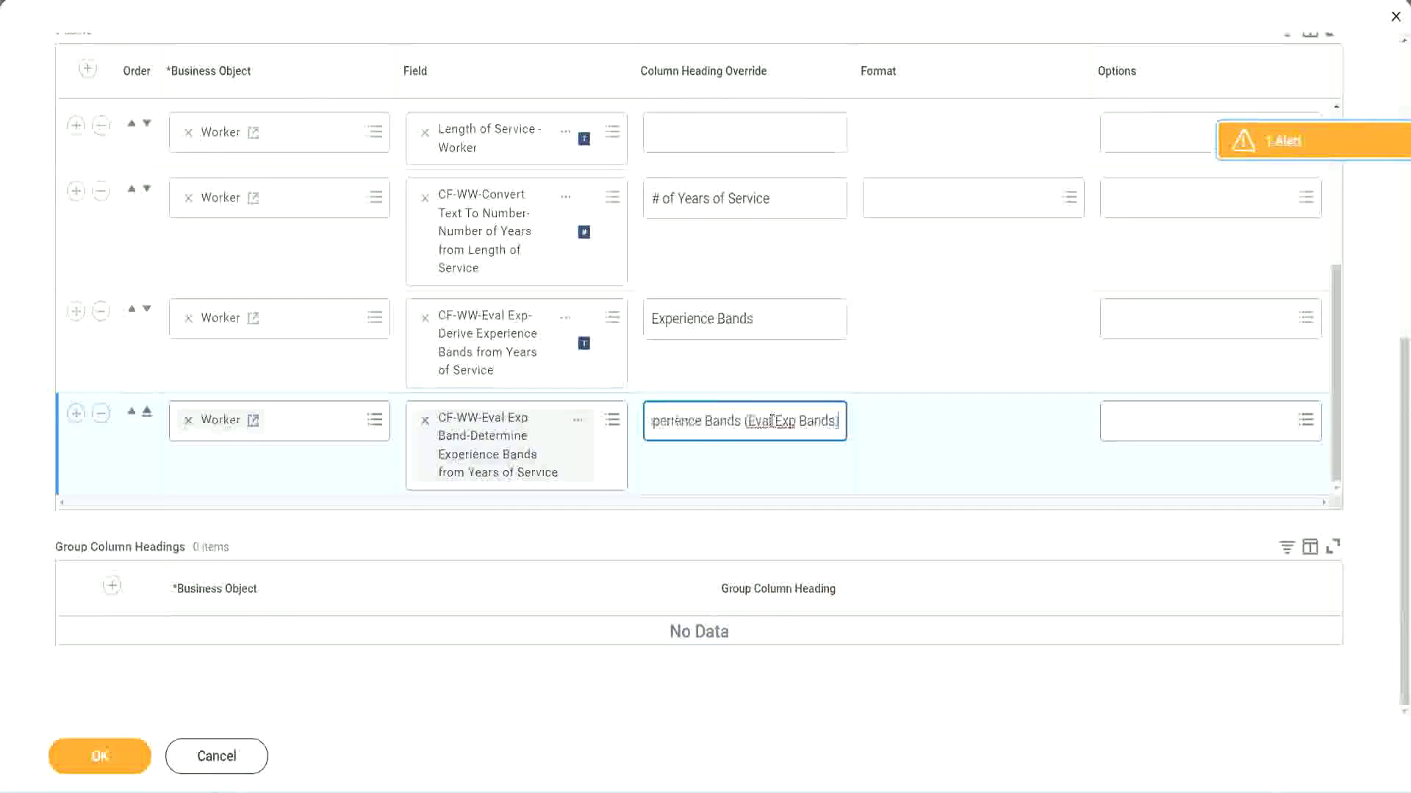
double_click(786, 421)
click(812, 413)
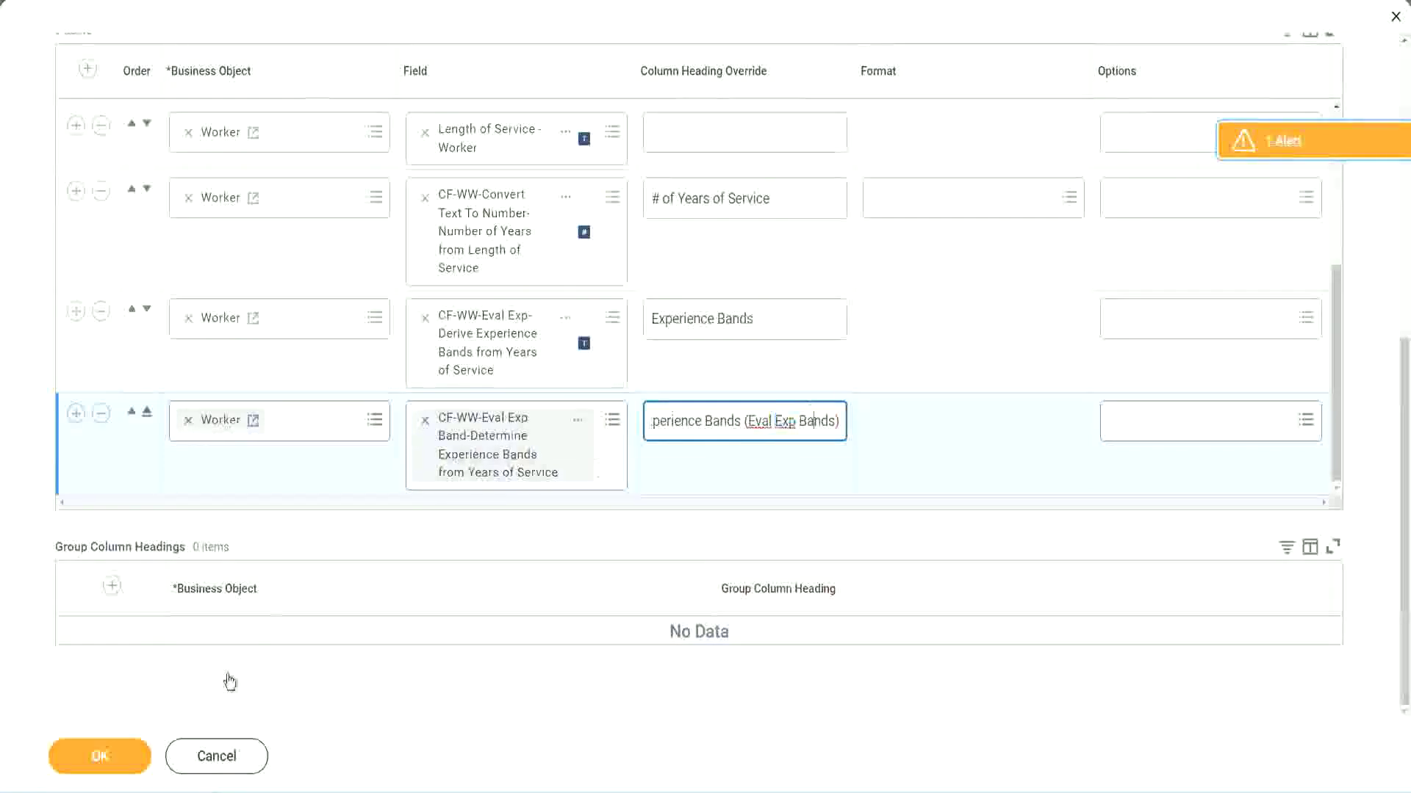
click(103, 758)
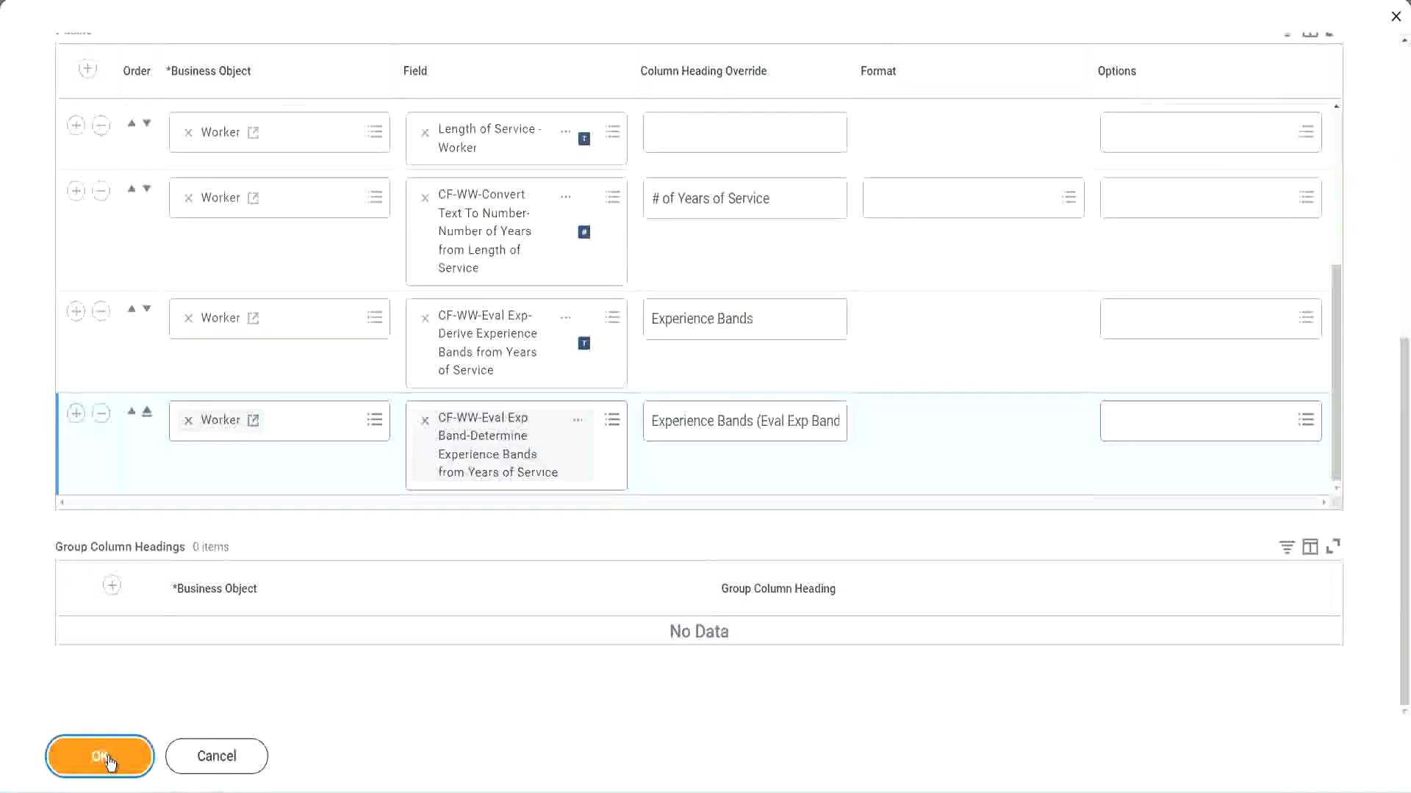